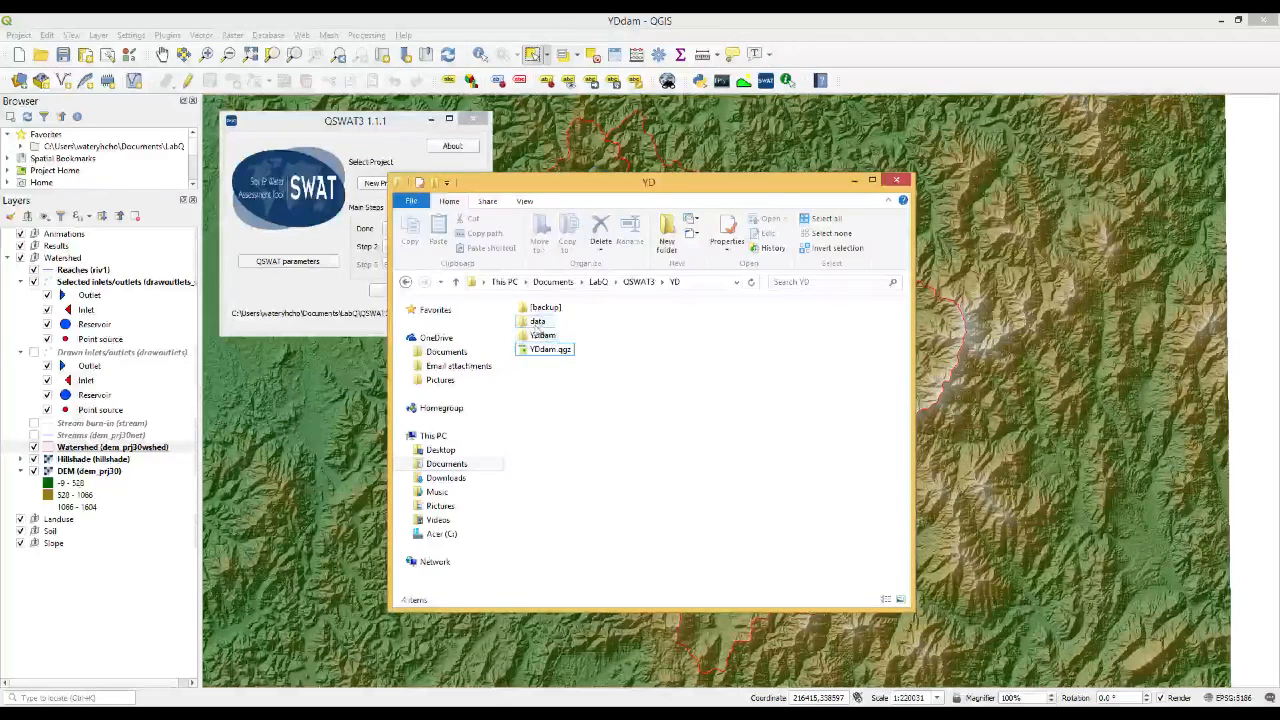
# Open the data folder of the YD project and locate usersoil.xlsx, YD_landuses.csv and YD_soils.csv
pyautogui.doubleClick(538, 322)
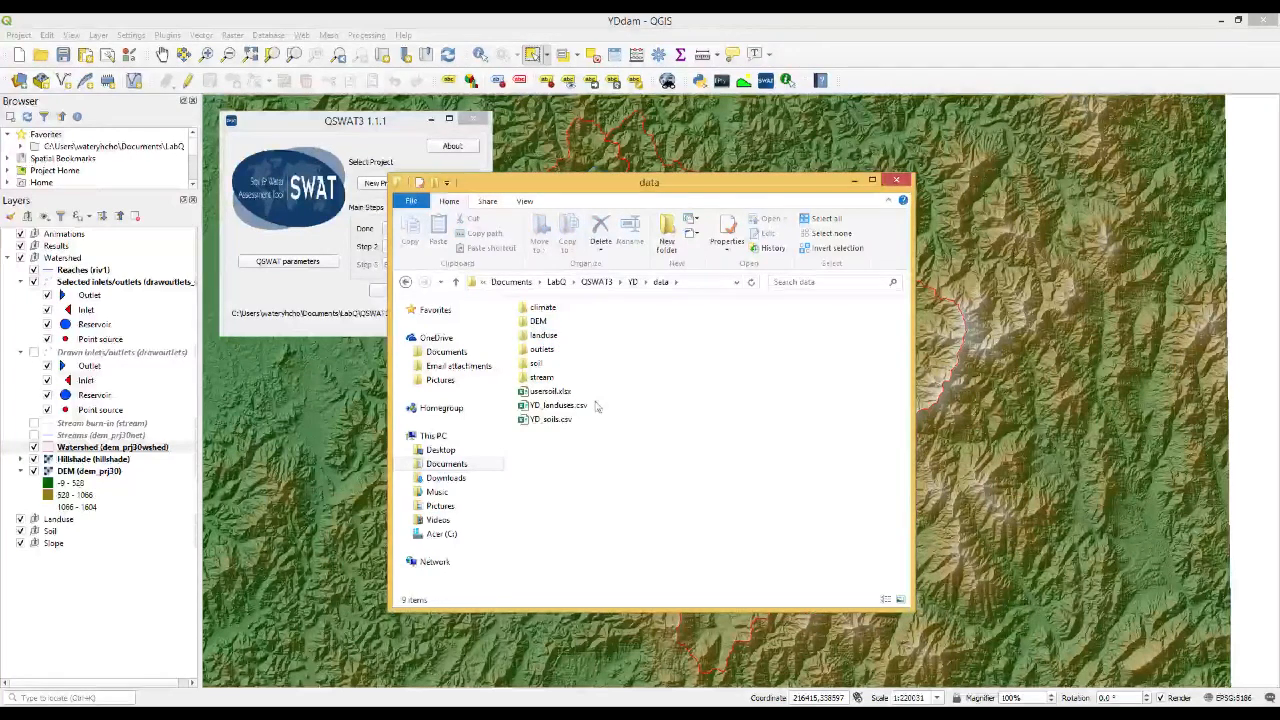
pyautogui.moveTo(610, 455); pyautogui.dragTo(530, 392)
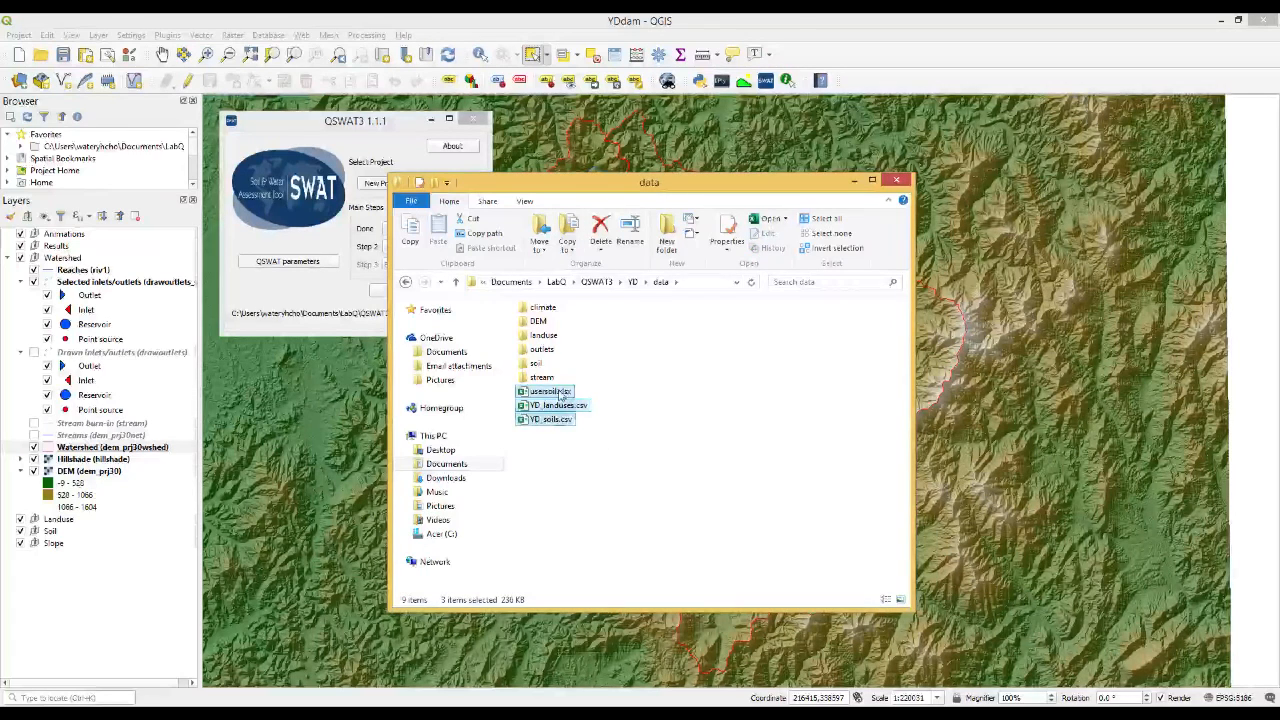
pyautogui.click(560, 393)
pyautogui.click(567, 406)
pyautogui.click(556, 420)
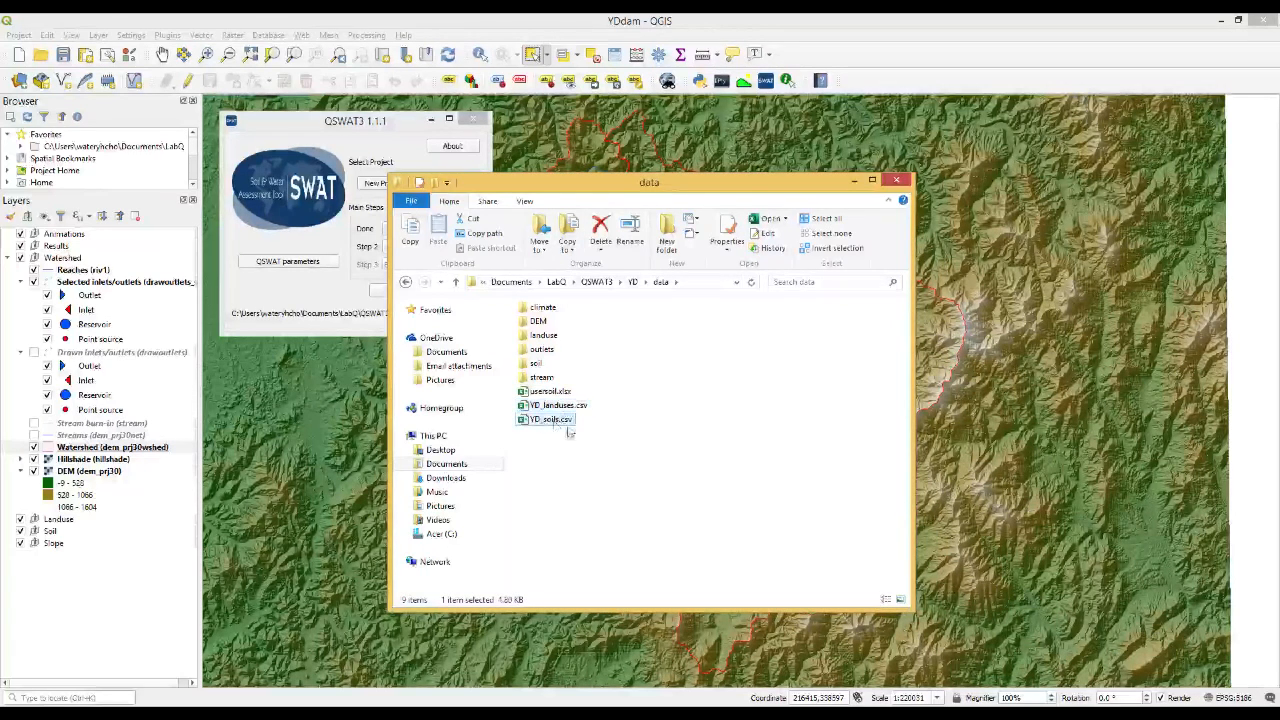
pyautogui.click(608, 469)
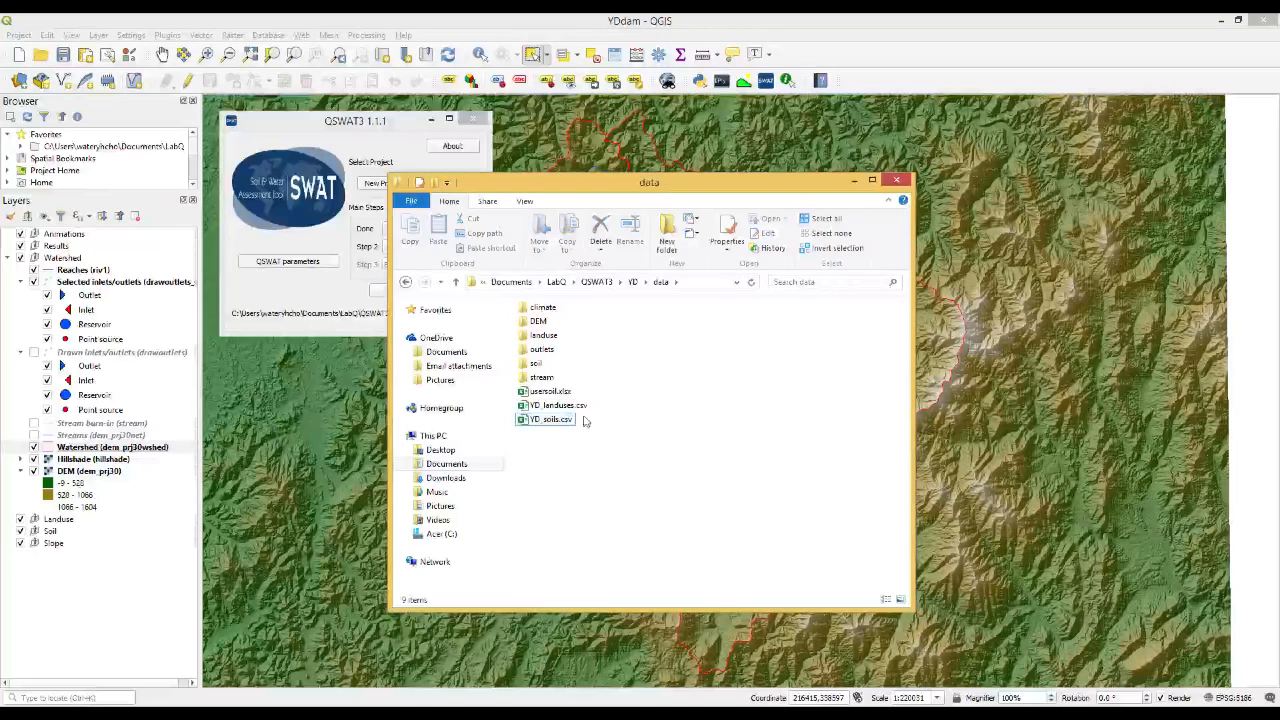
# Open YD_landuses.csv in Notepad++ and look through its land use rows from the first entry to the last
pyautogui.rightClick(568, 406)
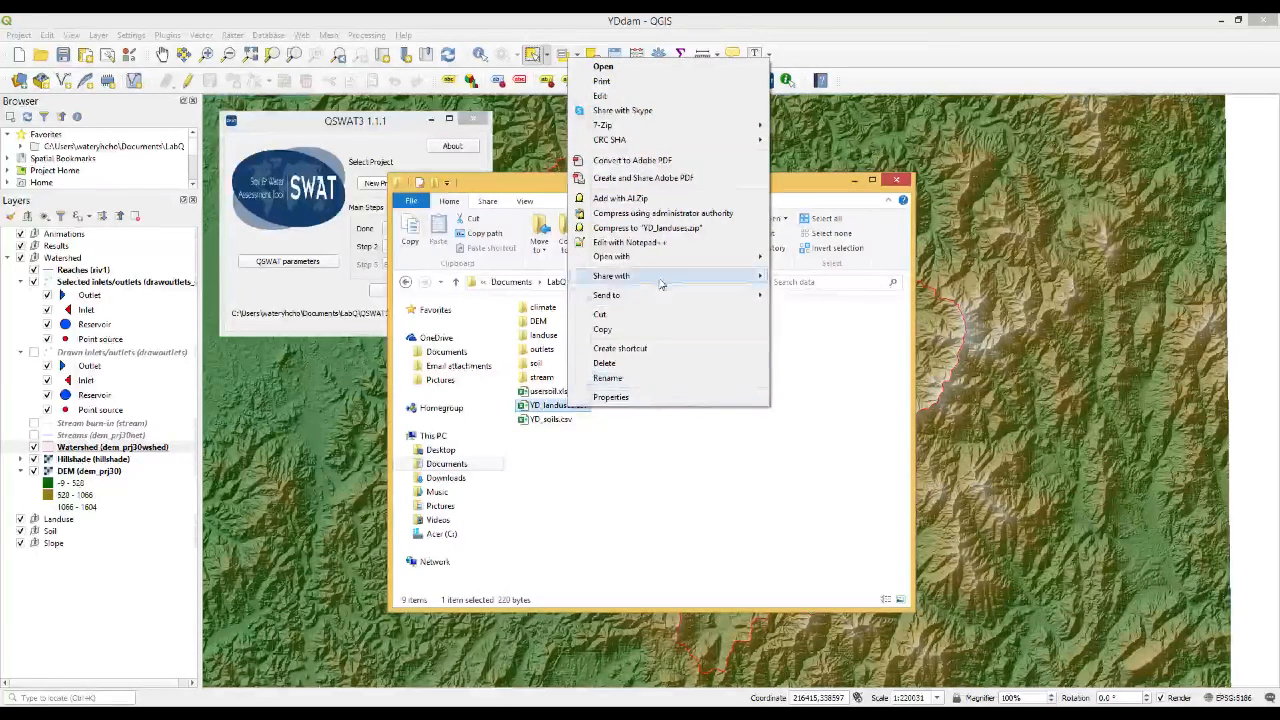
pyautogui.click(660, 246)
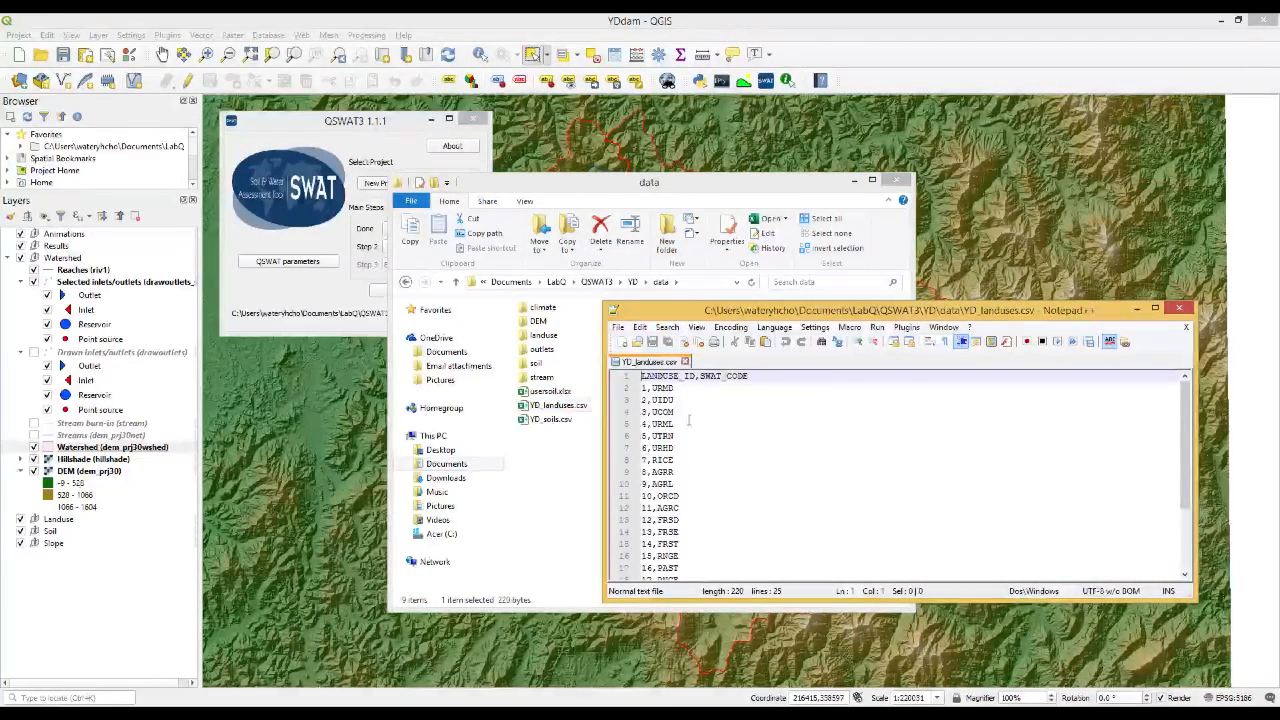
pyautogui.click(685, 390)
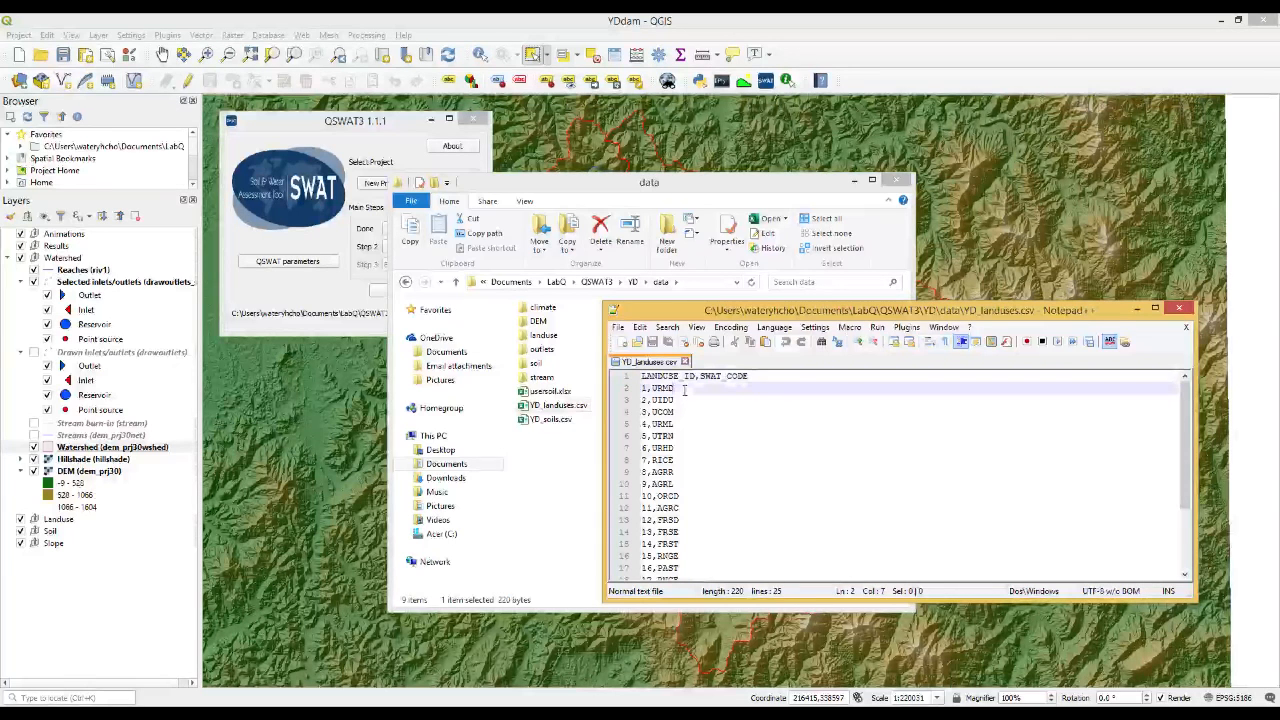
pyautogui.scroll(-3, 709, 422)
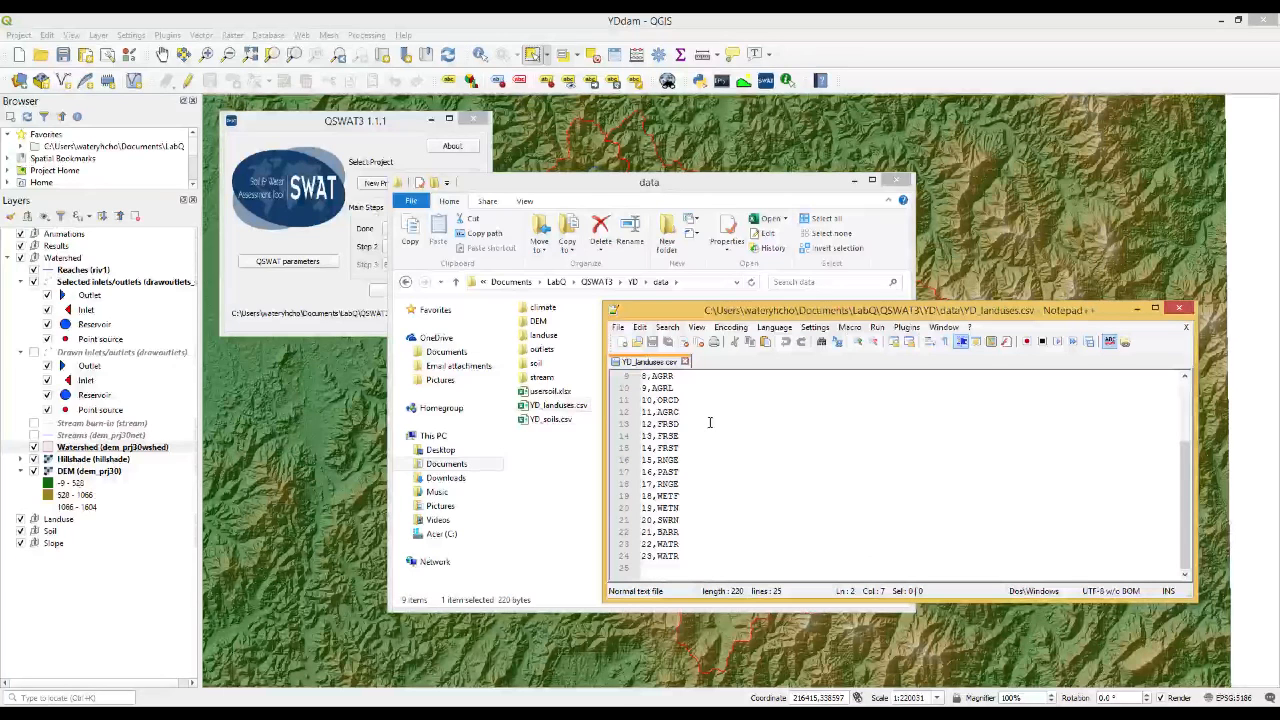
pyautogui.click(690, 555)
pyautogui.scroll(3, 690, 555)
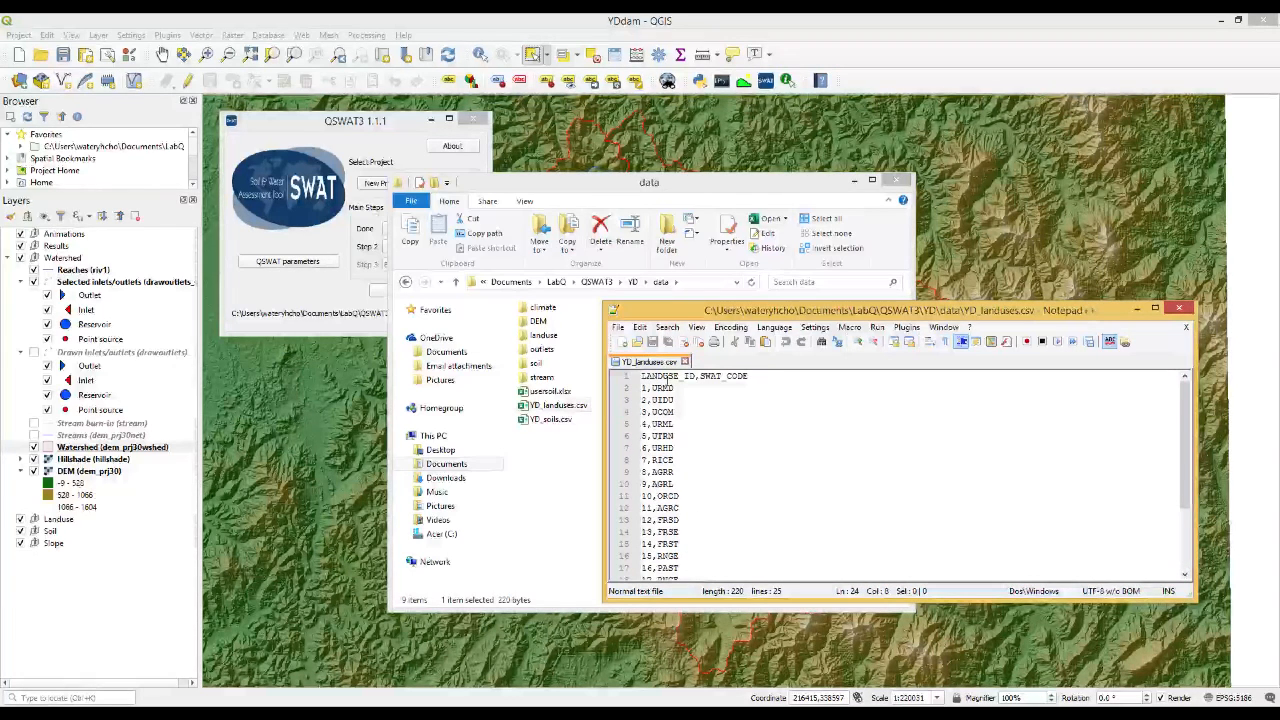
# Examine which SWAT code is assigned to each land use ID in YD_landuses.csv
pyautogui.click(667, 389)
pyautogui.click(662, 400)
pyautogui.click(663, 412)
pyautogui.click(666, 435)
pyautogui.click(668, 448)
pyautogui.scroll(-1, 669, 468)
pyautogui.click(667, 436)
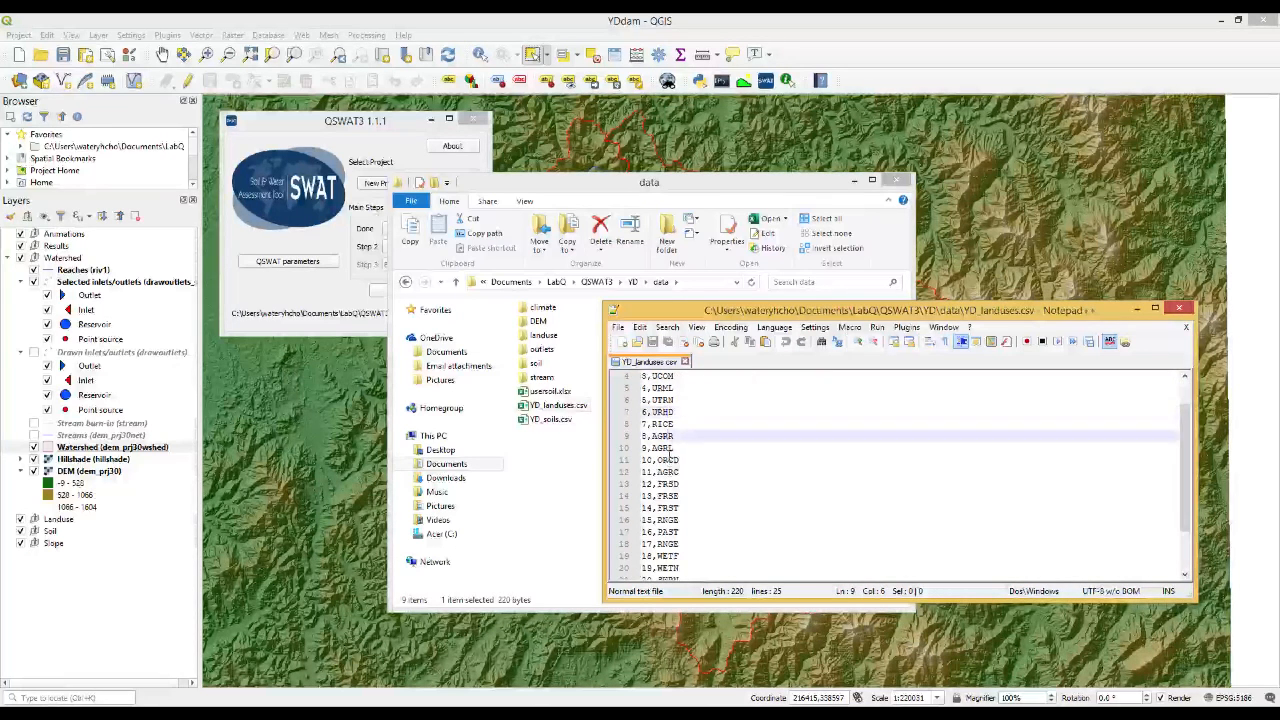
pyautogui.click(668, 460)
pyautogui.click(668, 484)
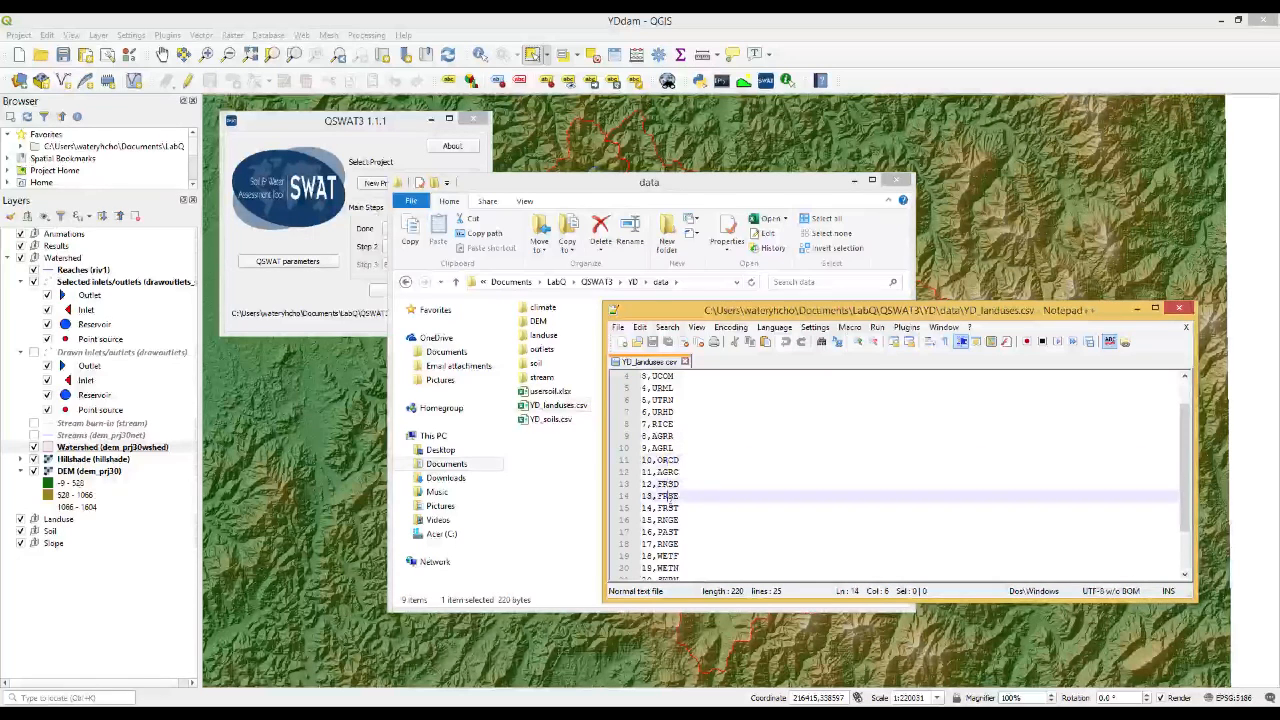
pyautogui.click(670, 508)
pyautogui.scroll(-2, 672, 520)
pyautogui.click(667, 558)
pyautogui.click(698, 556)
pyautogui.scroll(3, 698, 549)
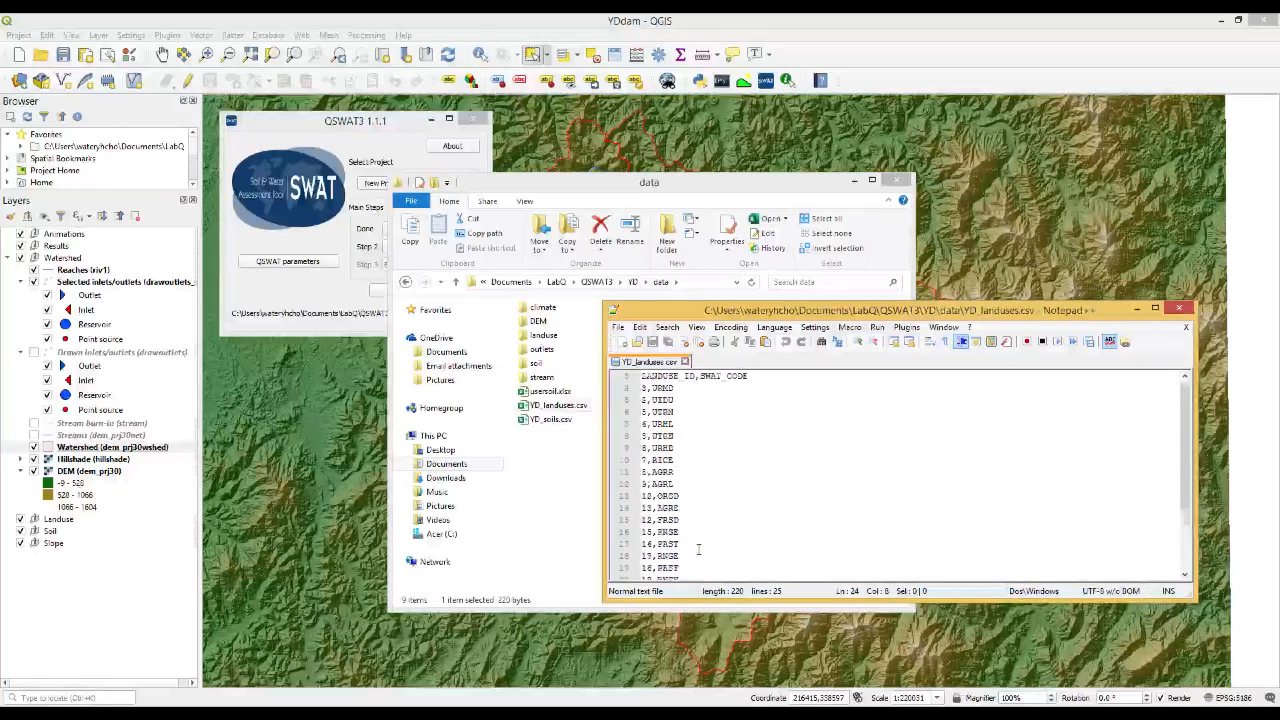
pyautogui.click(642, 389)
pyautogui.click(644, 411)
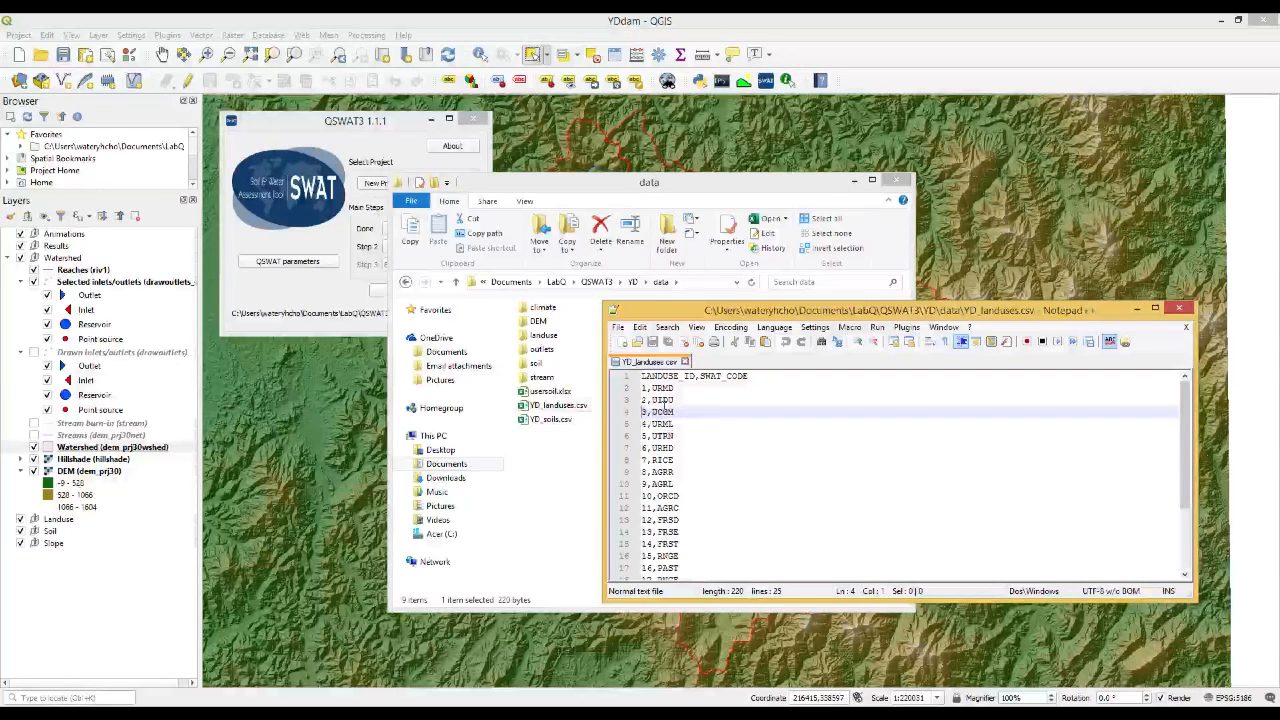
# Open YD_soils.csv in Notepad++ and read through the soil list down to its last entry
pyautogui.rightClick(560, 421)
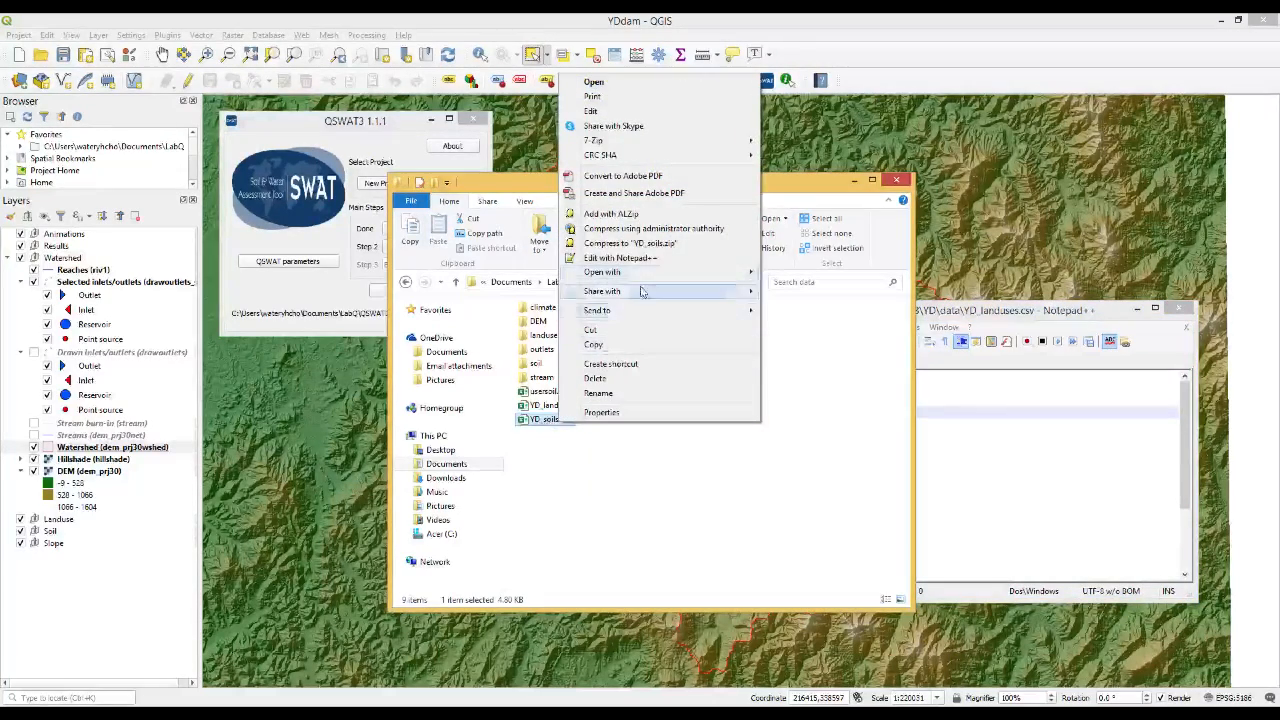
pyautogui.click(628, 258)
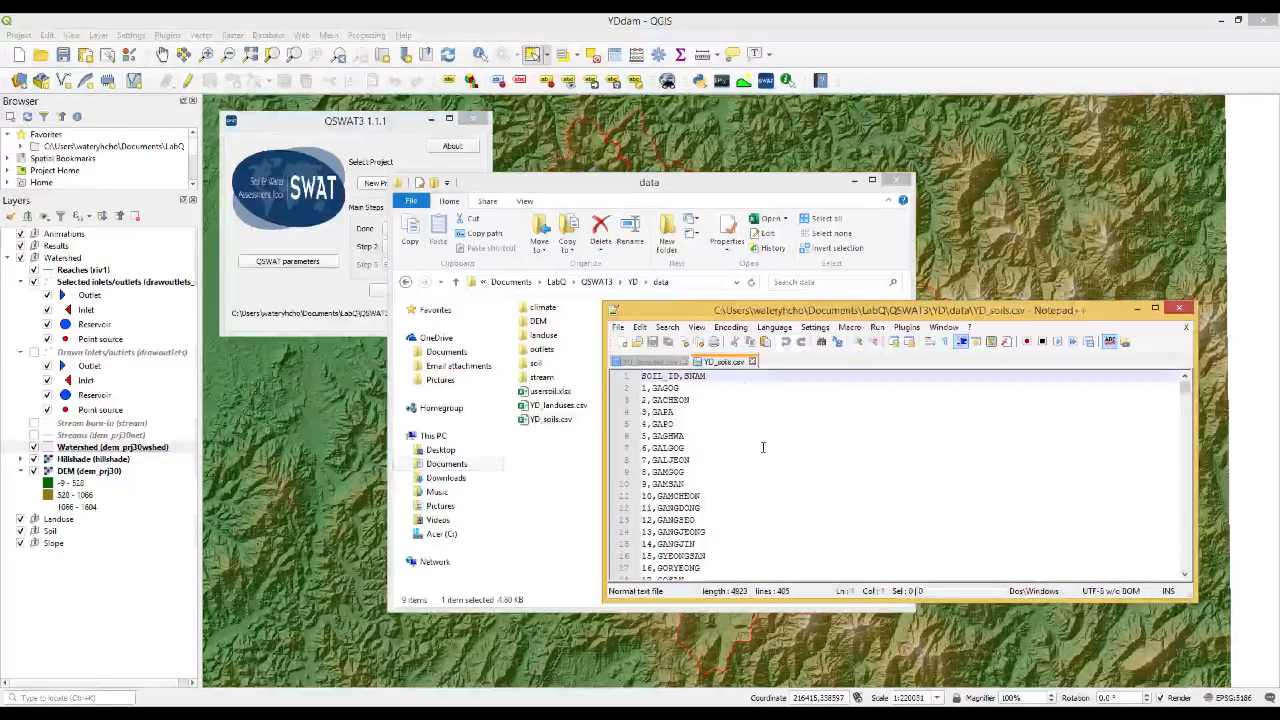
pyautogui.click(693, 387)
pyautogui.scroll(-2, 742, 442)
pyautogui.scroll(-5, 742, 442)
pyautogui.scroll(-19, 742, 442)
pyautogui.scroll(-5, 742, 442)
pyautogui.scroll(-9, 742, 442)
pyautogui.scroll(-6, 742, 442)
pyautogui.scroll(-12, 742, 443)
pyautogui.scroll(-7, 742, 443)
pyautogui.scroll(-6, 742, 443)
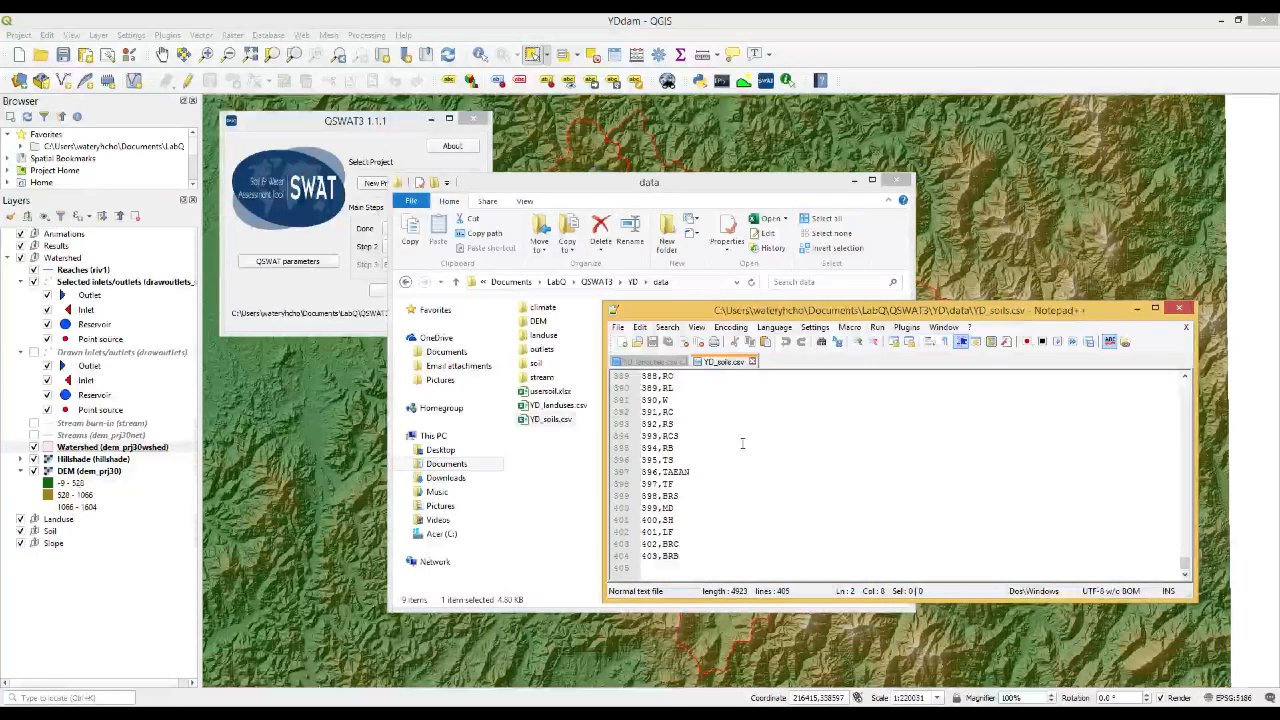
pyautogui.click(705, 555)
# Return to the start of the soil list and examine the SOIL_ID and SNAM header and the rows below it
pyautogui.scroll(2, 705, 551)
pyautogui.scroll(7, 705, 551)
pyautogui.scroll(12, 705, 551)
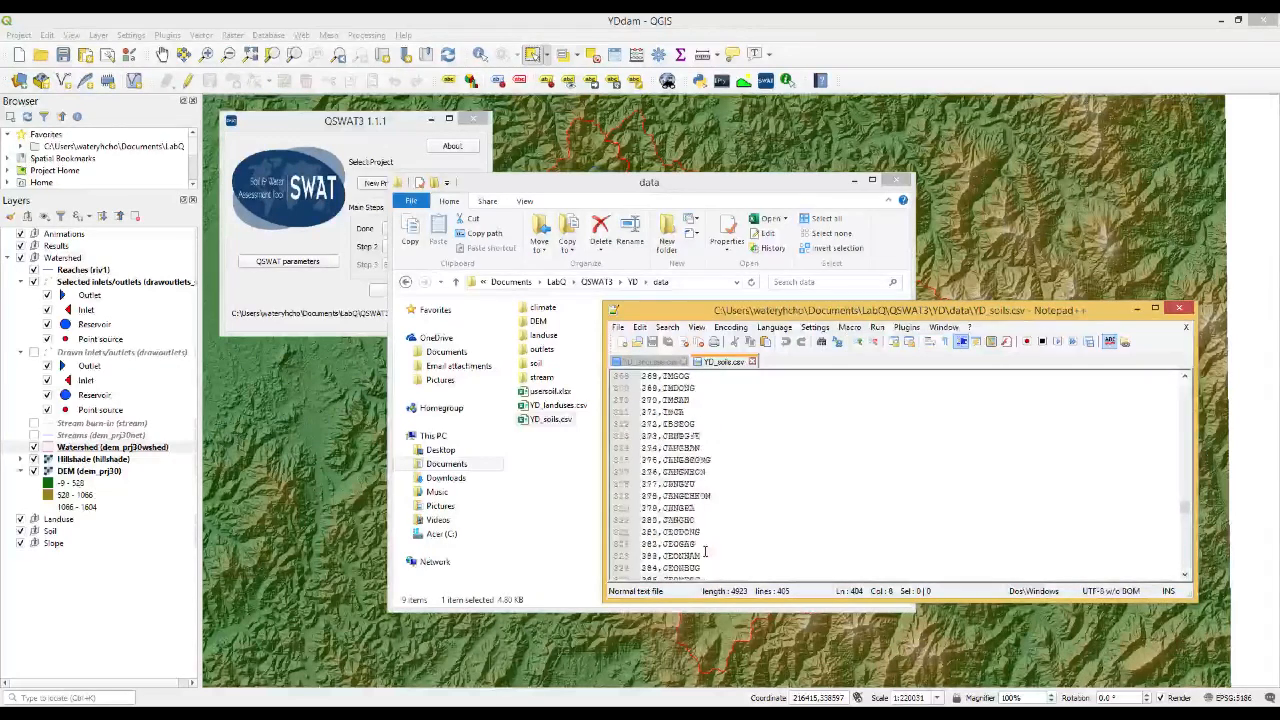
pyautogui.scroll(11, 705, 551)
pyautogui.scroll(12, 705, 551)
pyautogui.scroll(8, 705, 551)
pyautogui.scroll(16, 705, 551)
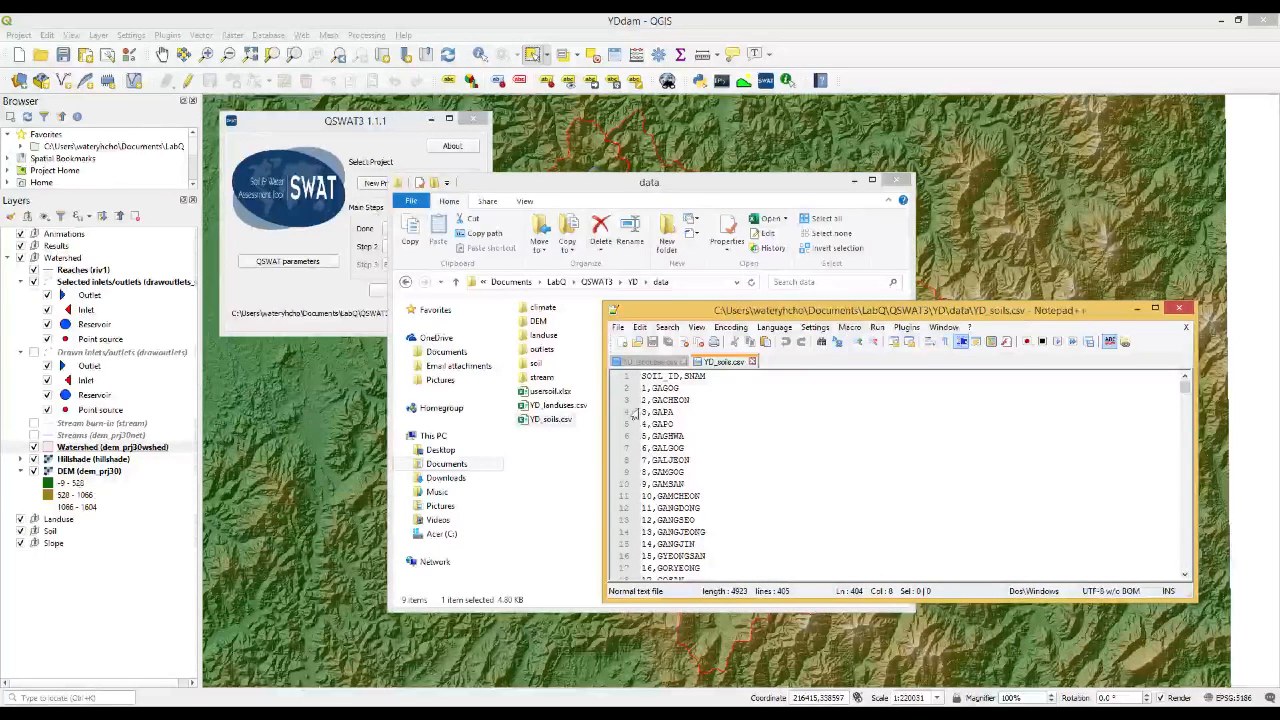
pyautogui.click(693, 377)
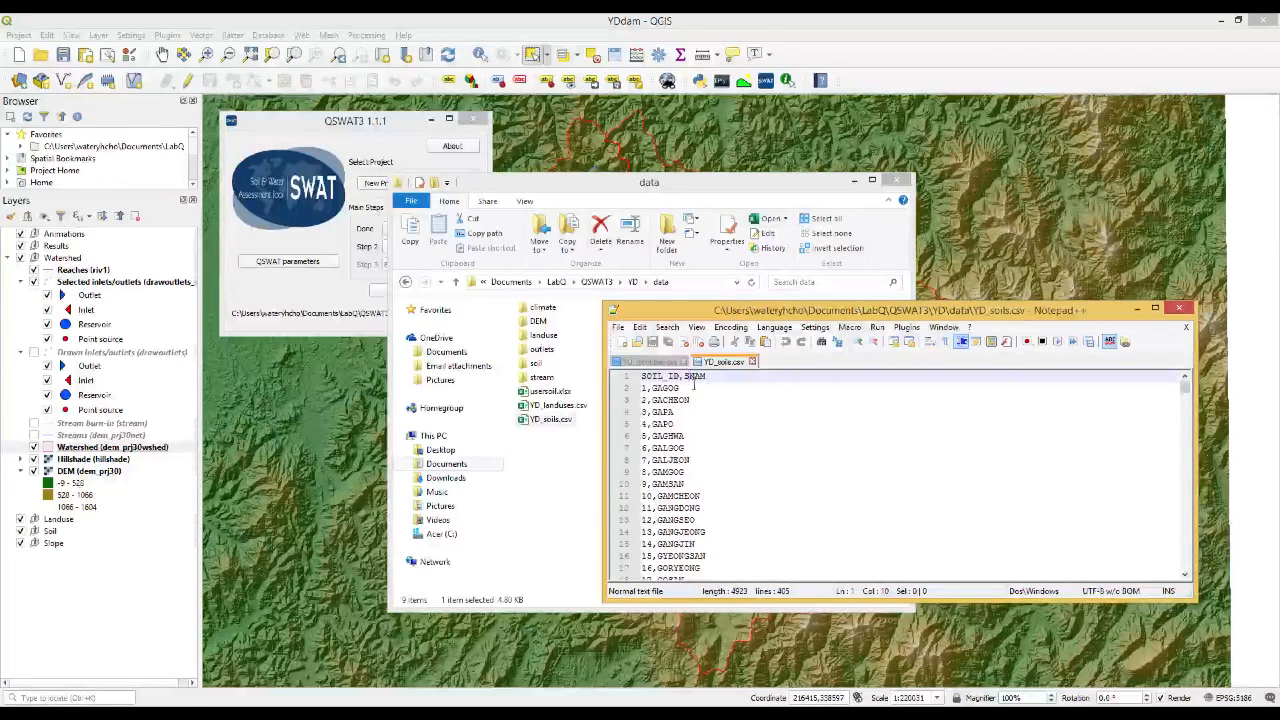
pyautogui.click(682, 387)
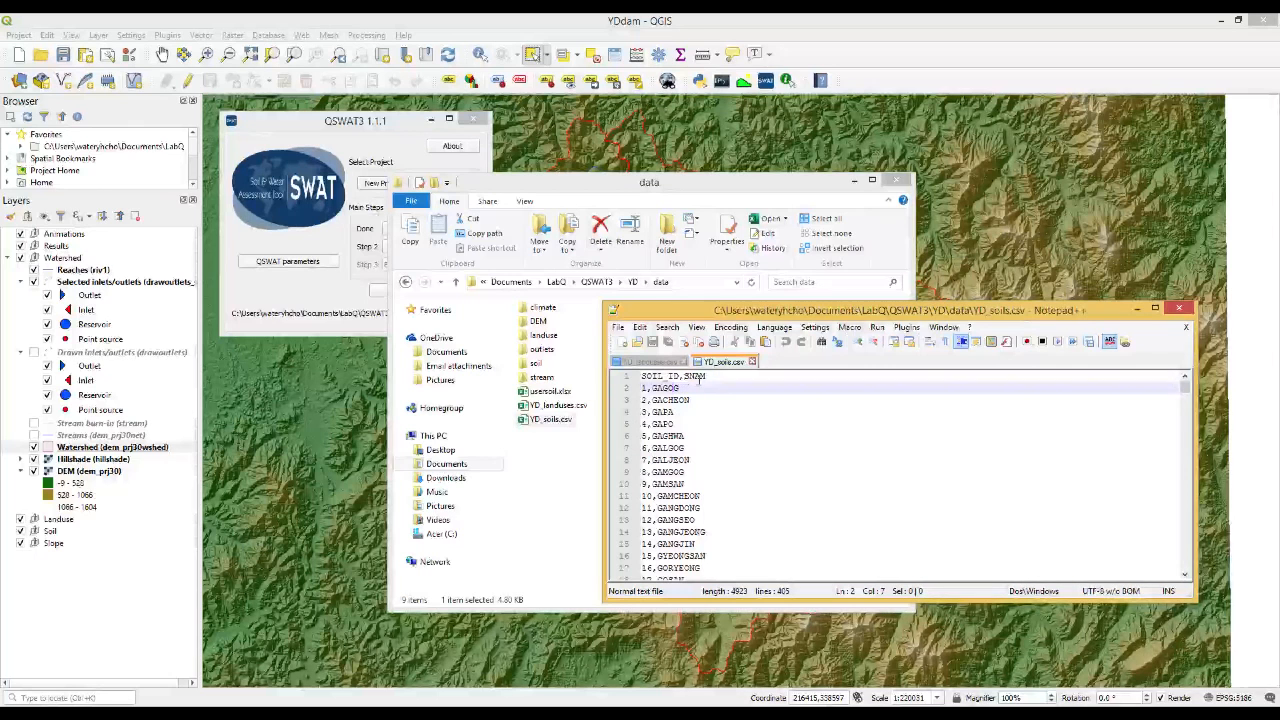
pyautogui.click(655, 412)
pyautogui.scroll(-6, 672, 450)
pyautogui.scroll(-9, 671, 452)
pyautogui.scroll(-12, 676, 461)
pyautogui.scroll(-8, 676, 463)
pyautogui.scroll(-11, 677, 462)
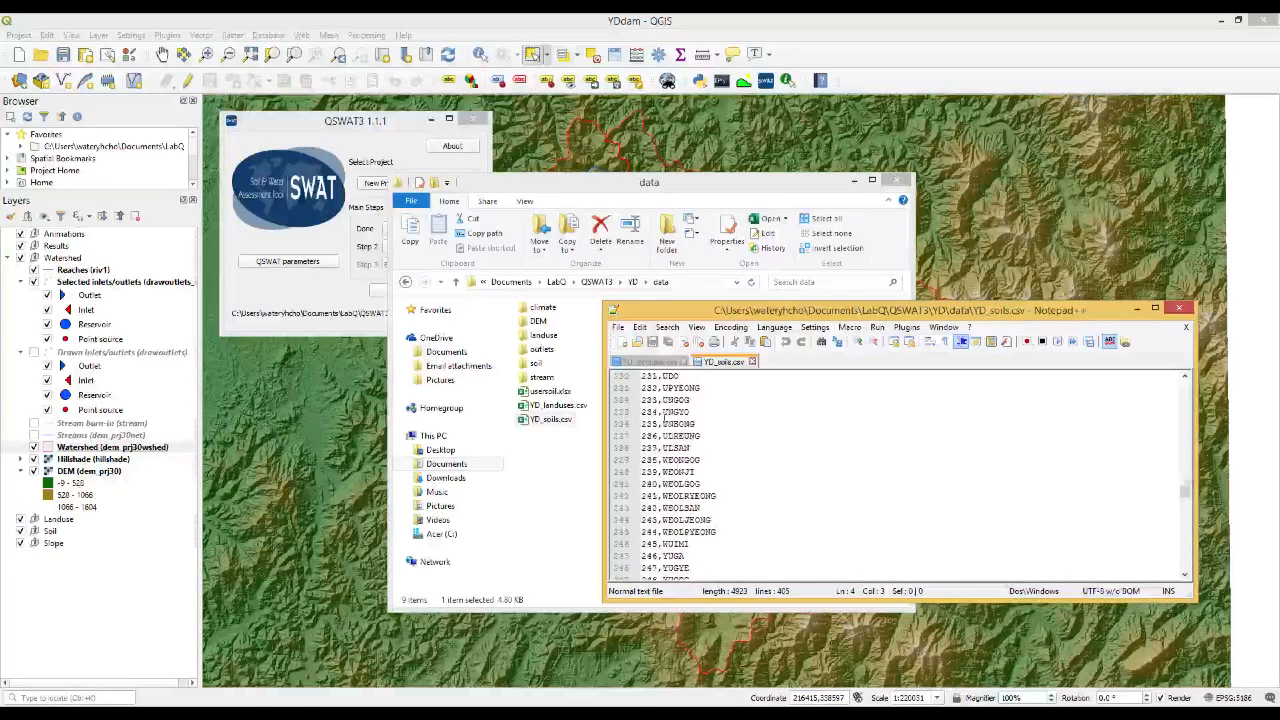
# Compare the header rows and ID columns of YD_landuses.csv and YD_soils.csv
pyautogui.click(648, 362)
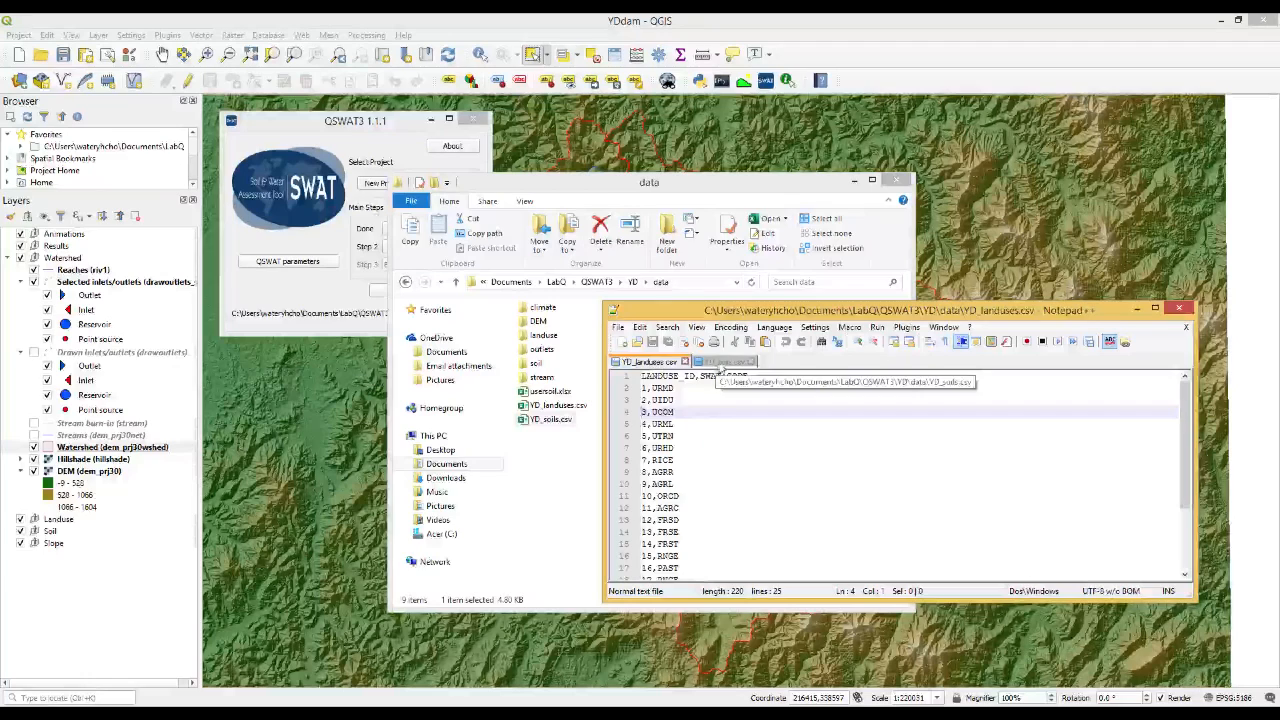
pyautogui.click(722, 362)
pyautogui.scroll(20, 704, 420)
pyautogui.scroll(20, 704, 434)
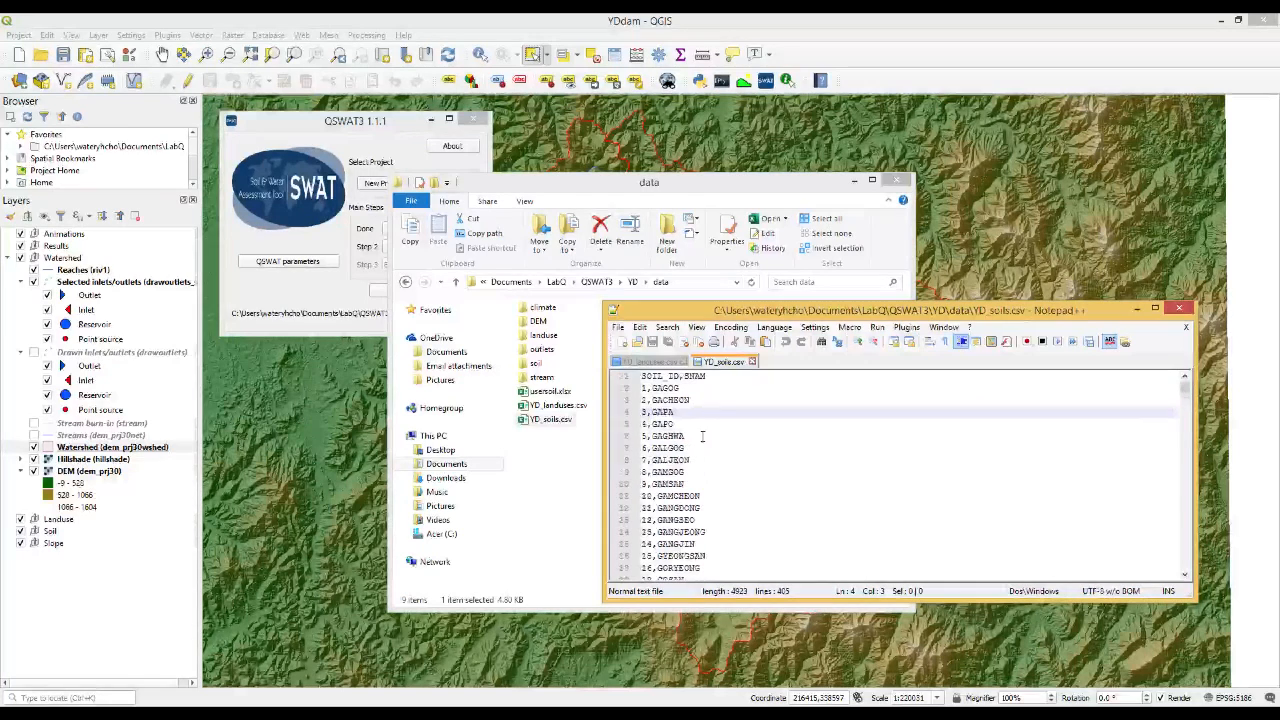
pyautogui.click(648, 362)
pyautogui.click(643, 376)
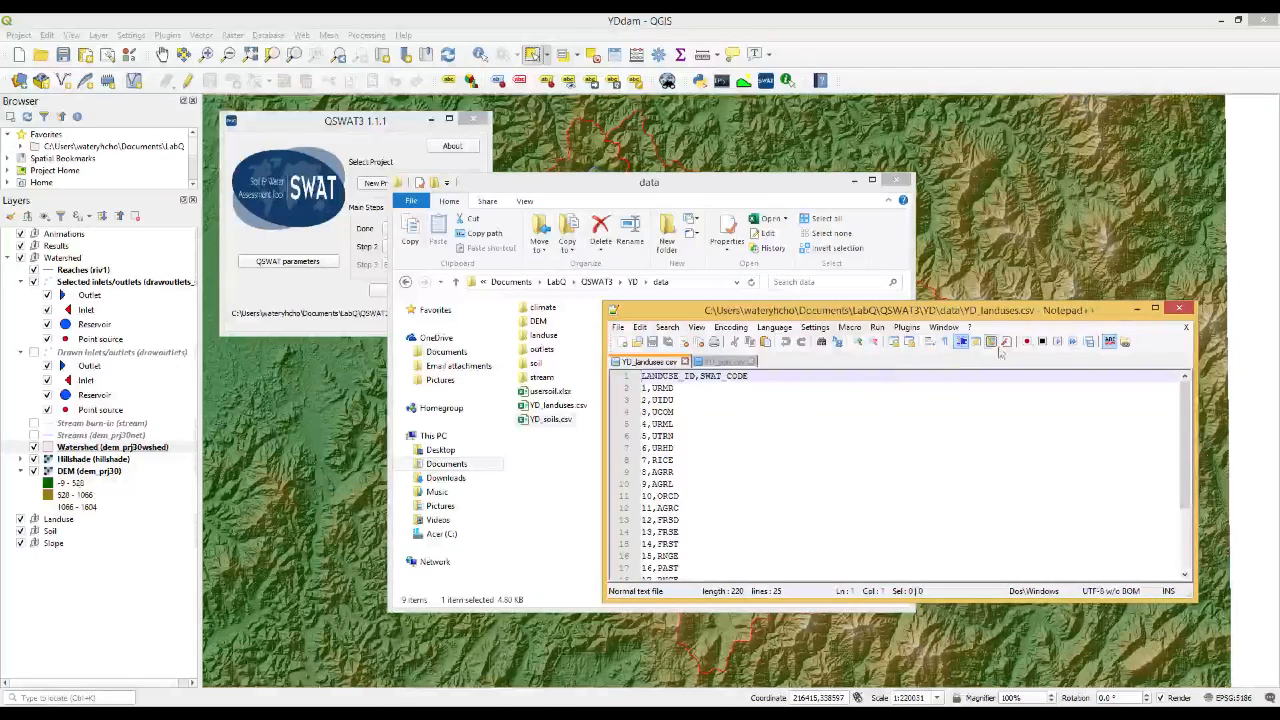
# Close Notepad++, select usersoil.xlsx in the data folder and switch to that workbook in Excel
pyautogui.click(1179, 309)
pyautogui.click(742, 433)
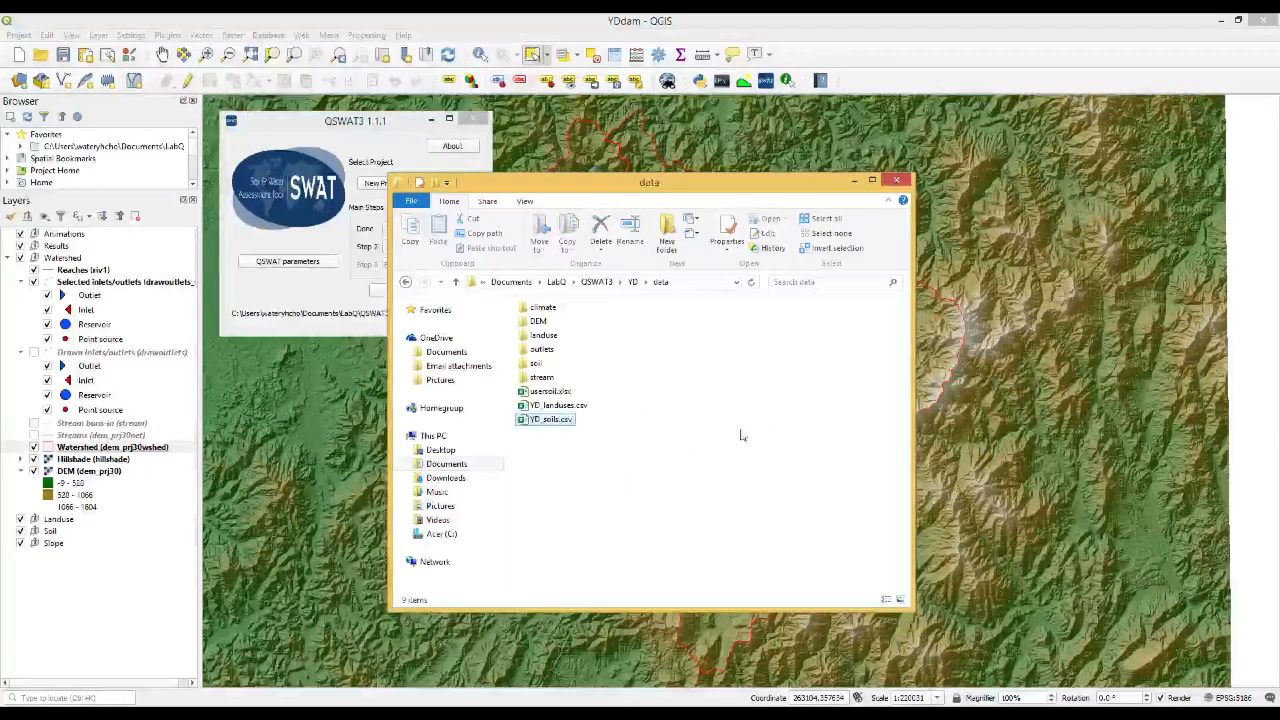
pyautogui.click(553, 398)
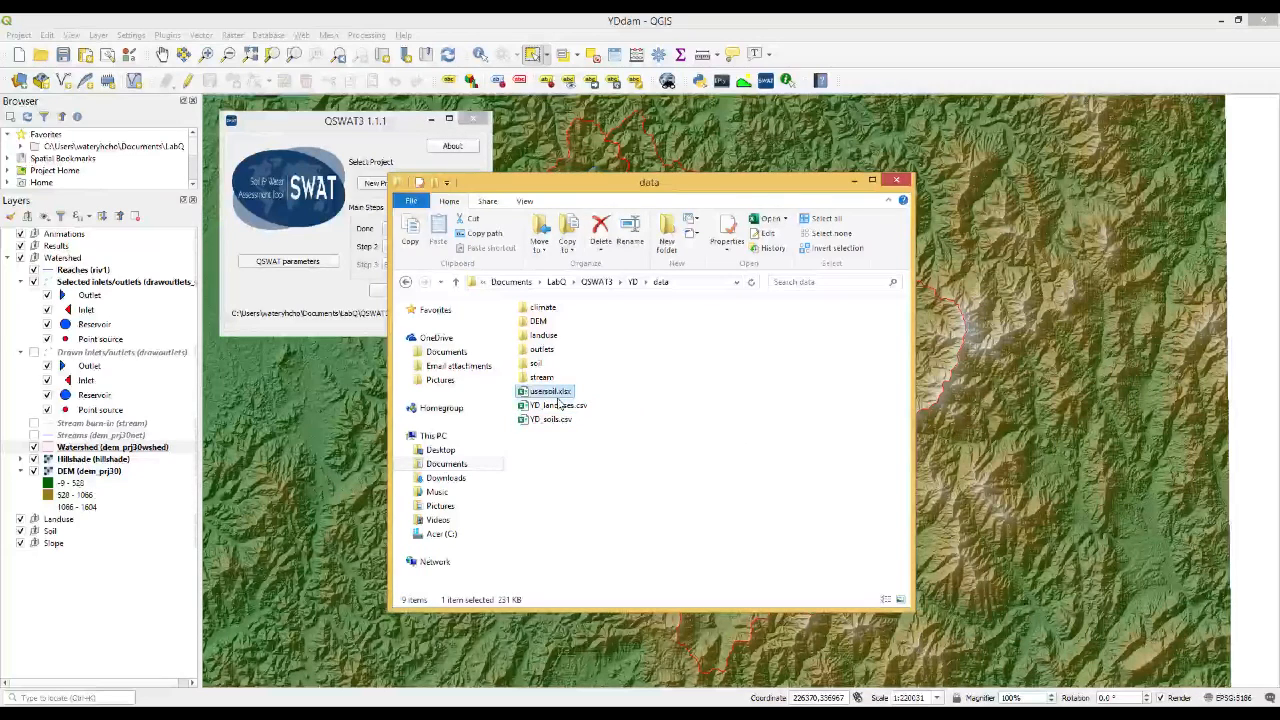
pyautogui.click(502, 712)
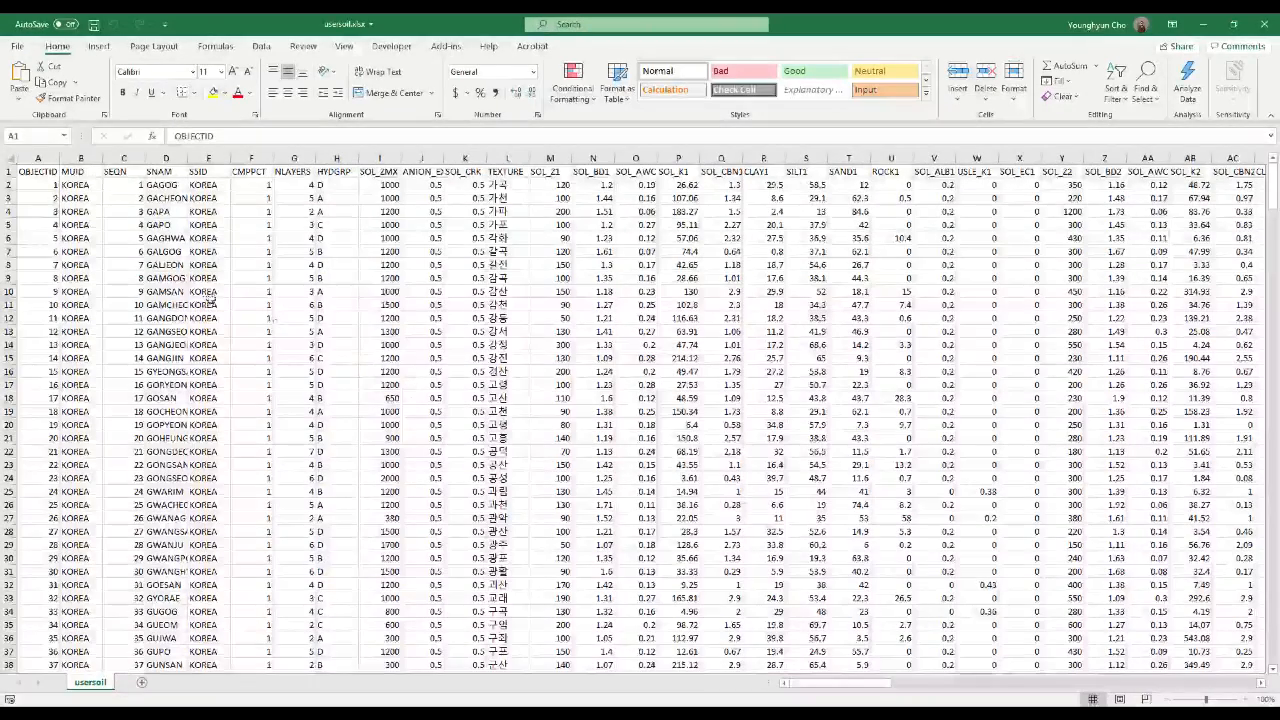
# Examine the SNAM soil names down to the last record of the usersoil sheet, and the SOL_ZMX column near the top
pyautogui.click(166, 185)
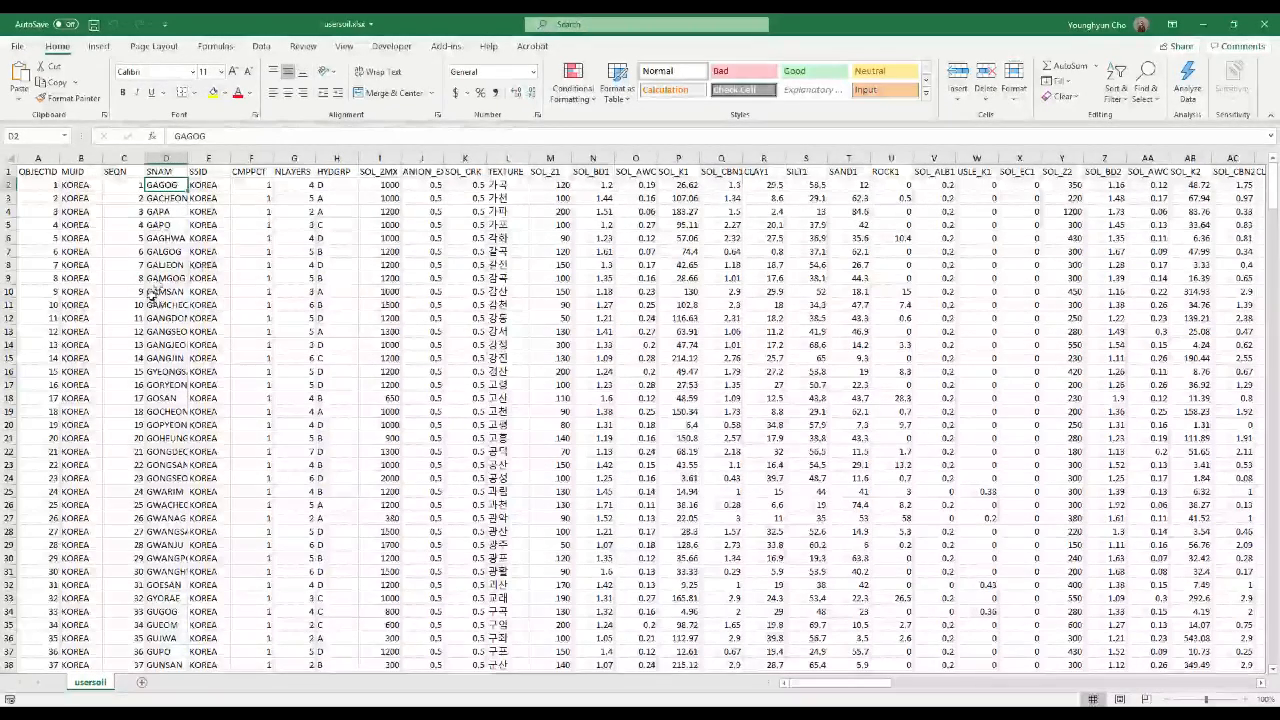
pyautogui.scroll(-5, 160, 300)
pyautogui.scroll(-20, 172, 318)
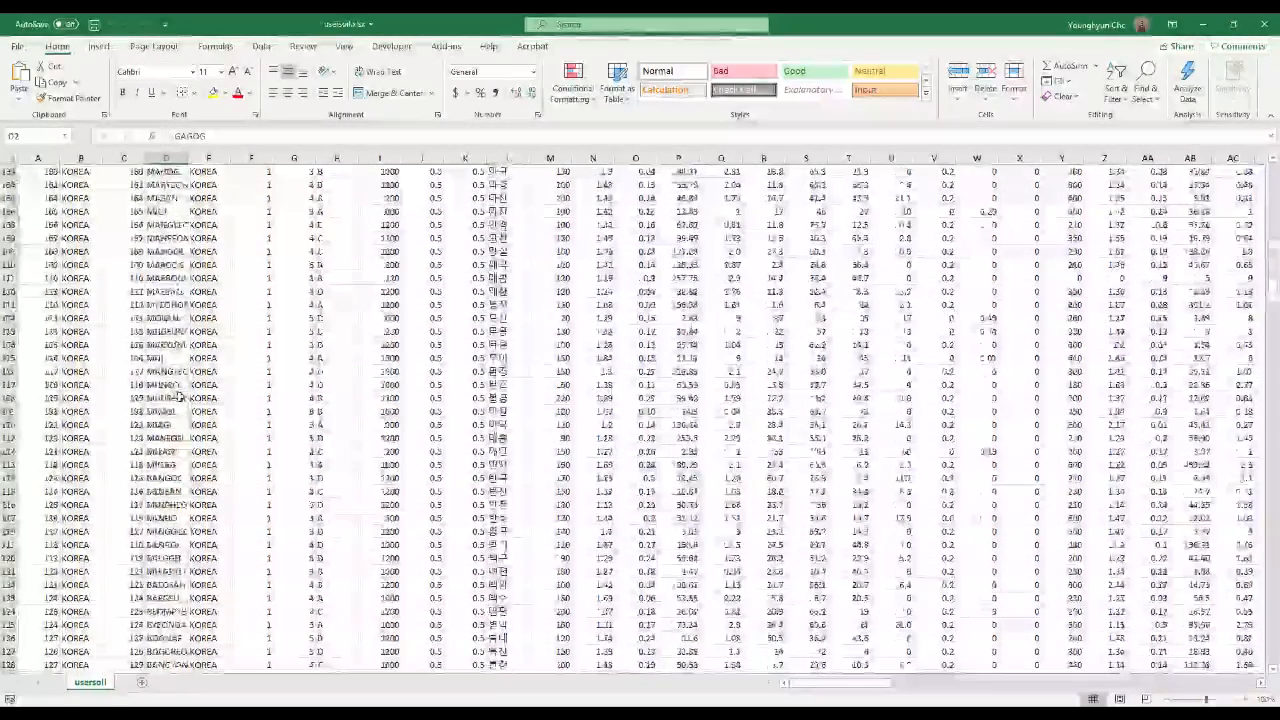
pyautogui.scroll(-20, 172, 400)
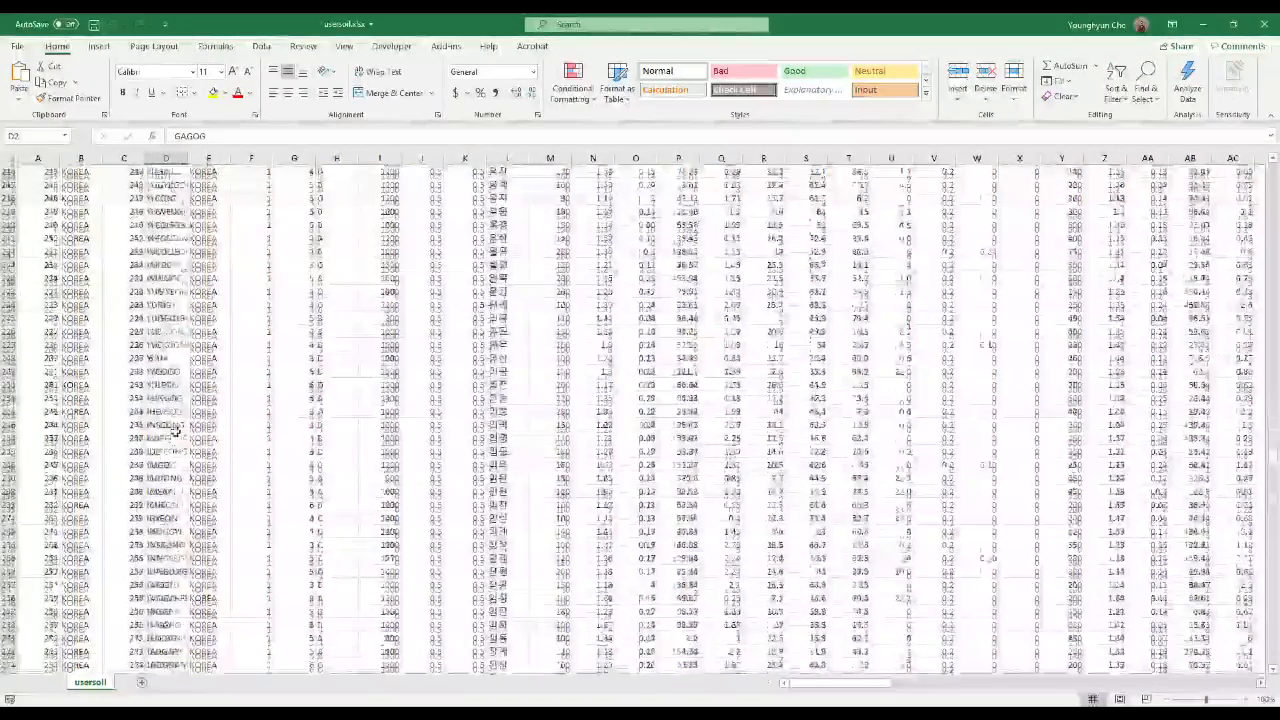
pyautogui.scroll(-20, 166, 445)
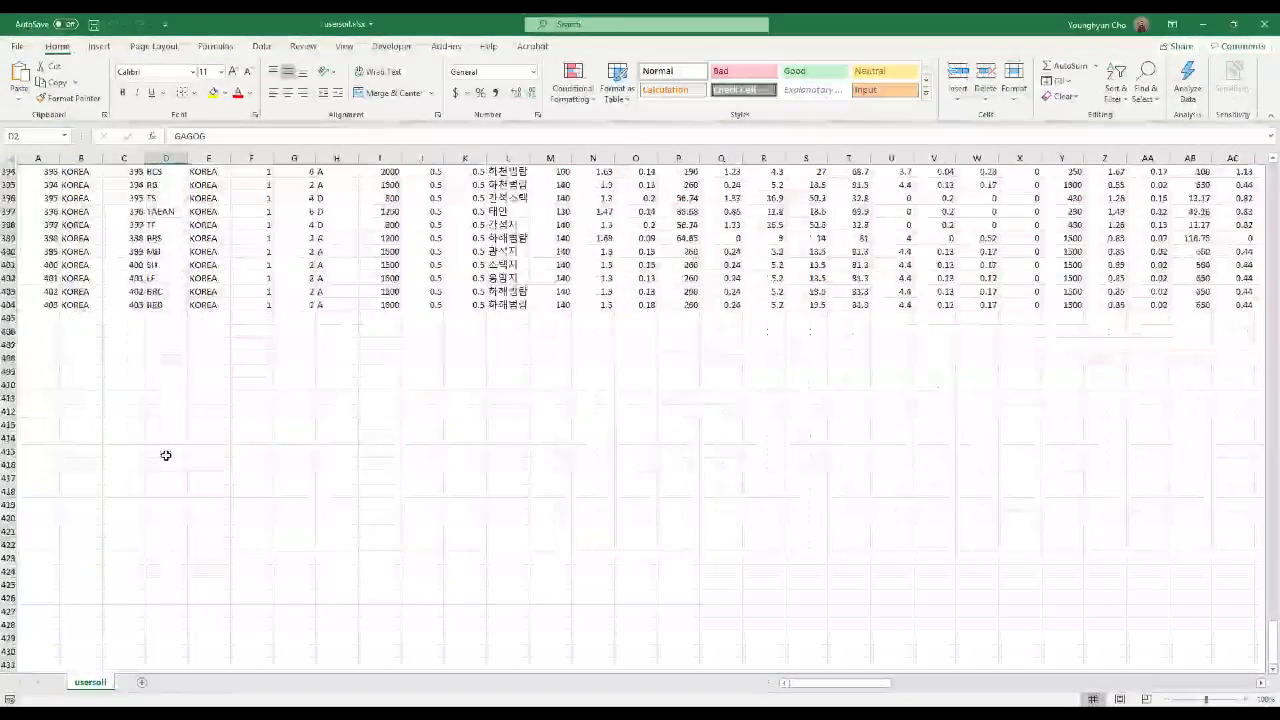
pyautogui.click(160, 464)
pyautogui.scroll(20, 521, 528)
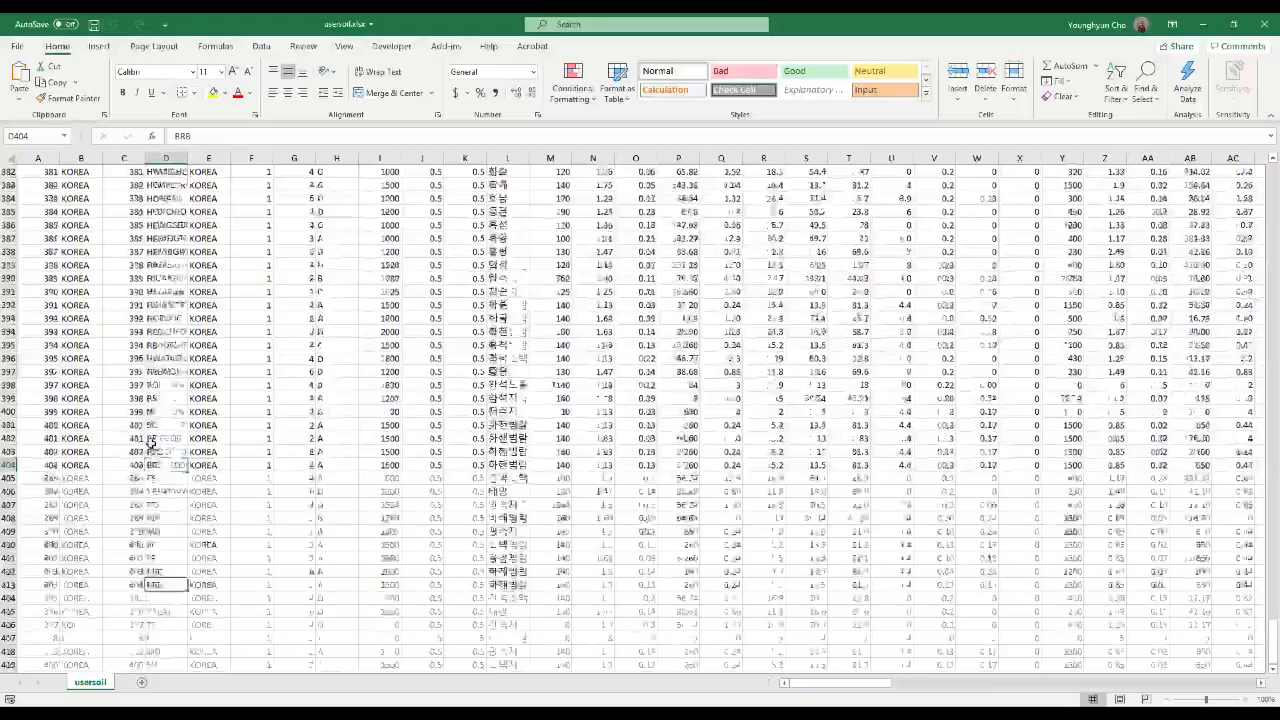
pyautogui.scroll(20, 521, 528)
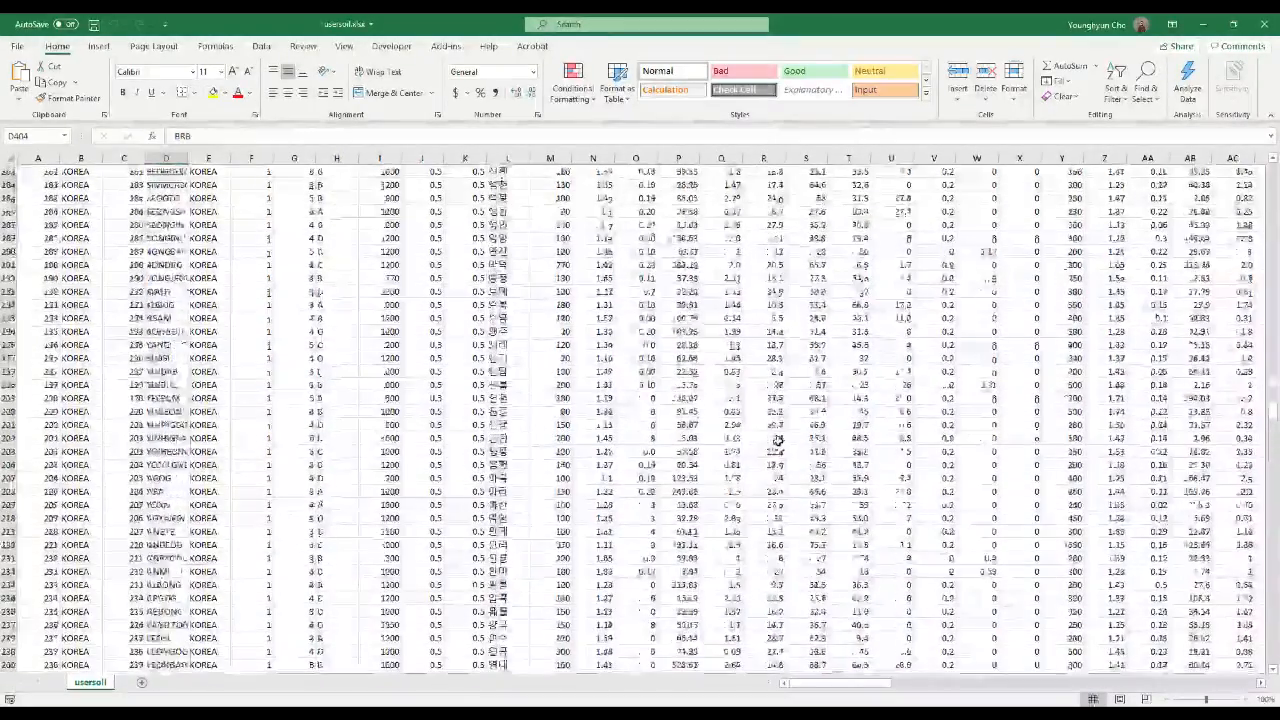
pyautogui.scroll(20, 776, 440)
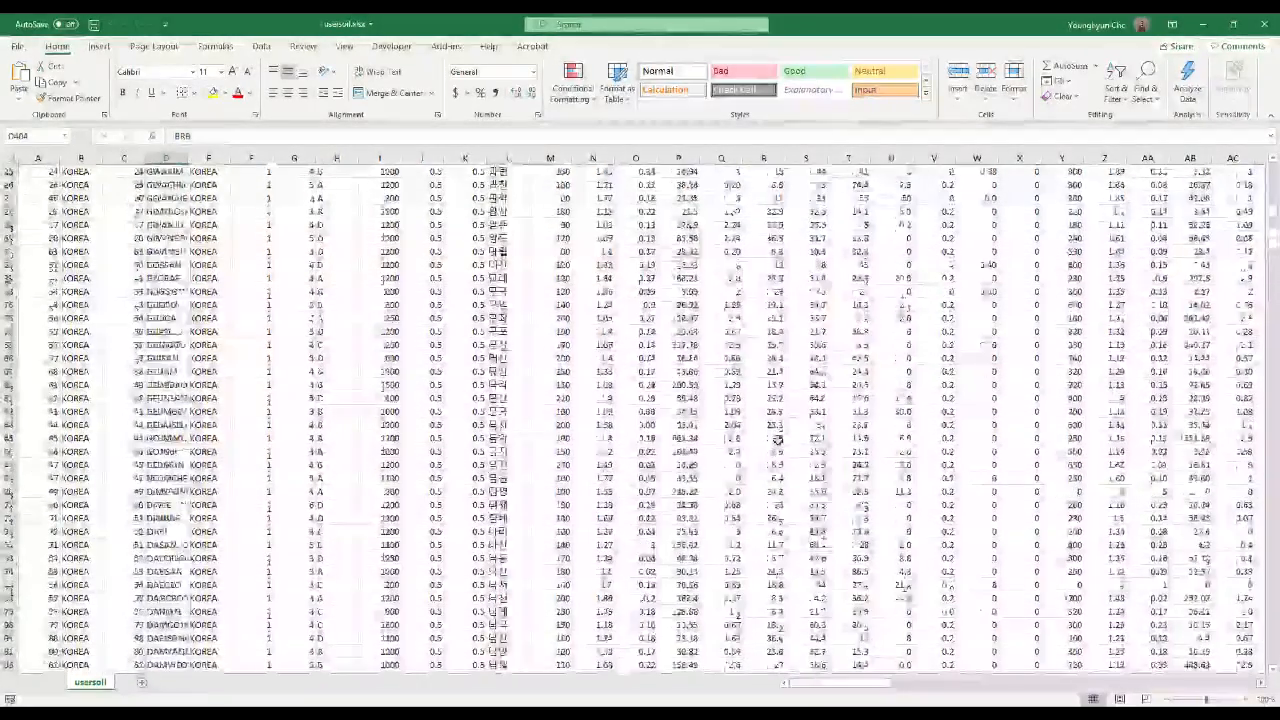
pyautogui.click(379, 278)
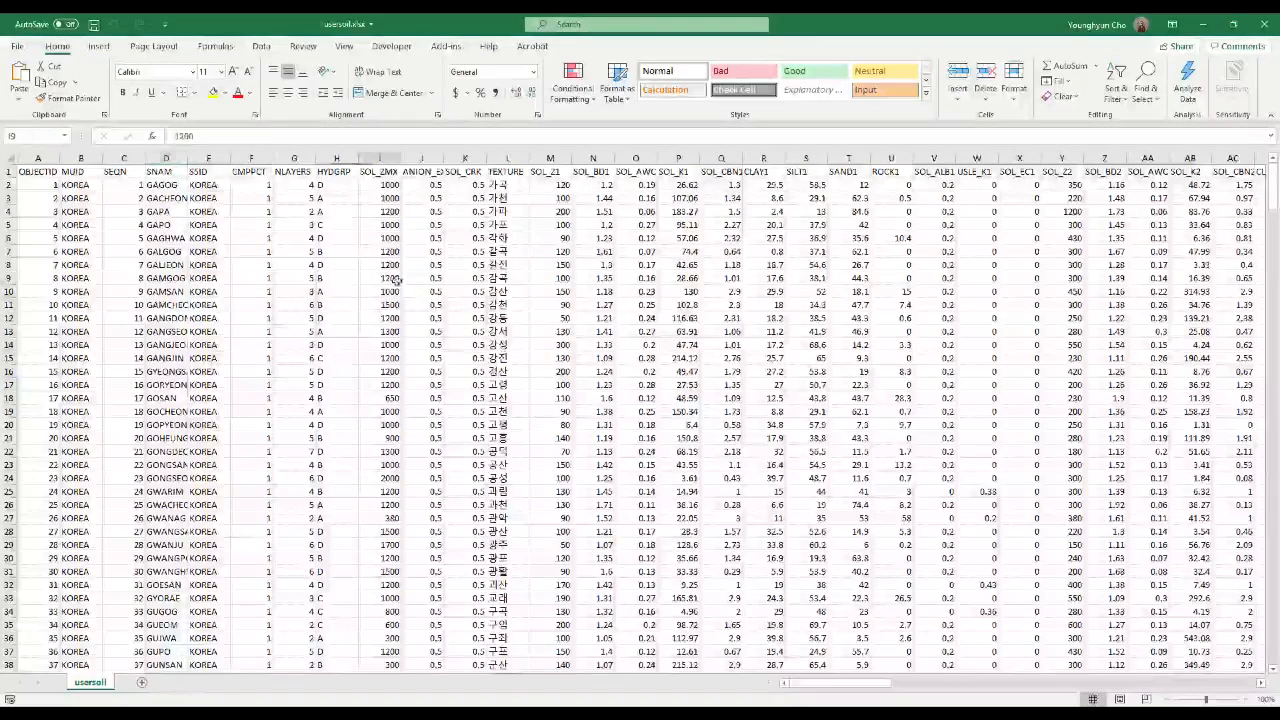
# Examine the OBJECTID header and the SNAM column of the usersoil sheet, and close the workbook
pyautogui.click(38, 171)
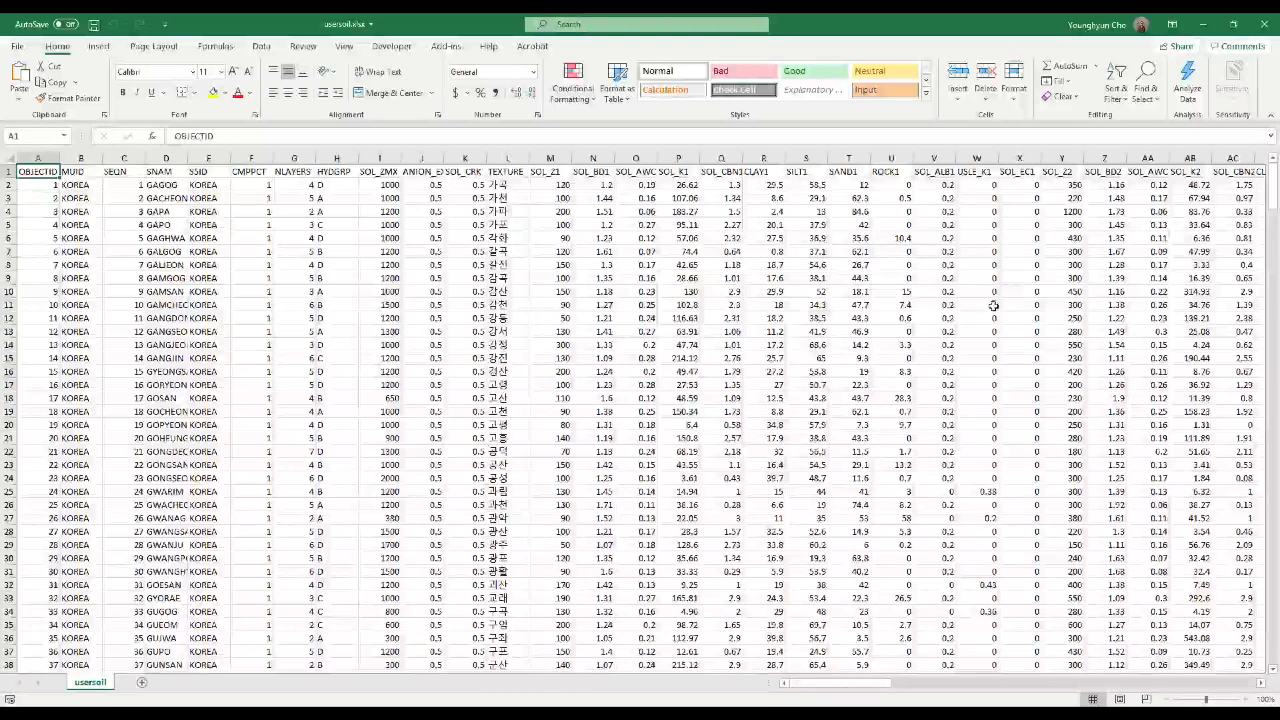
pyautogui.click(166, 159)
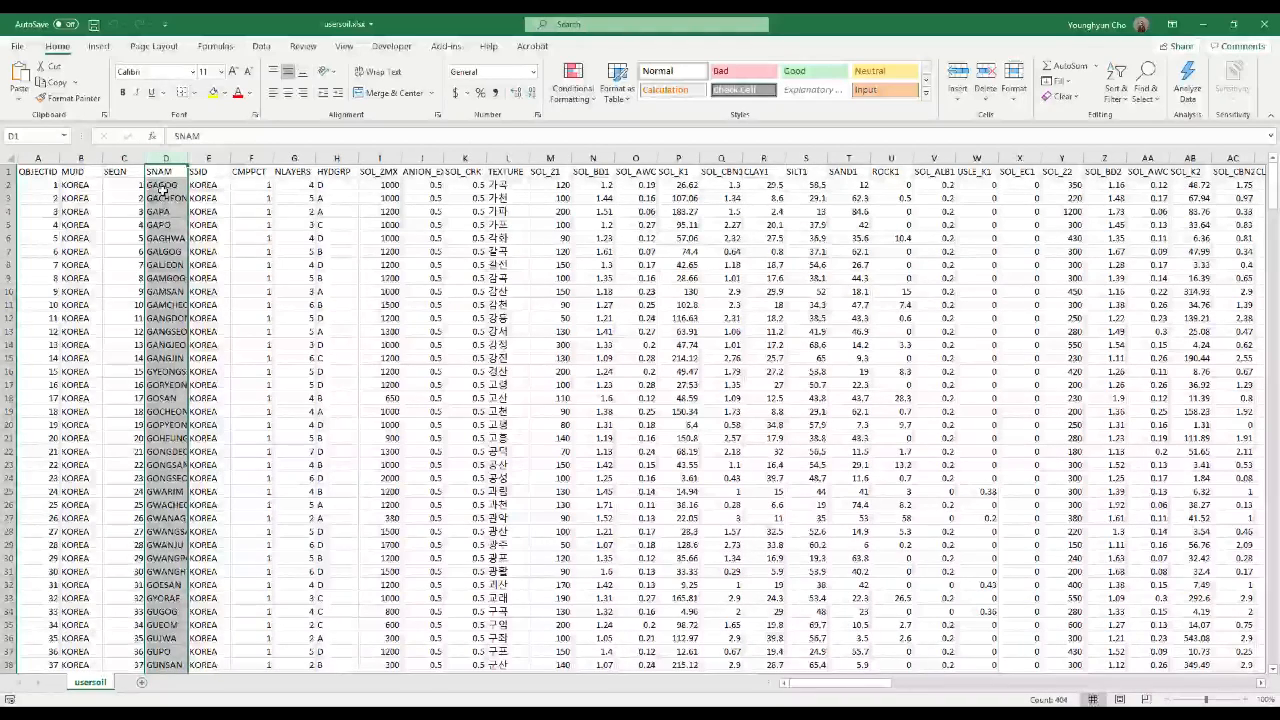
pyautogui.click(1263, 25)
# Go to the YDdam folder inside the YD folder and open the QSWATRef2012.mdb database in Access
pyautogui.click(645, 430)
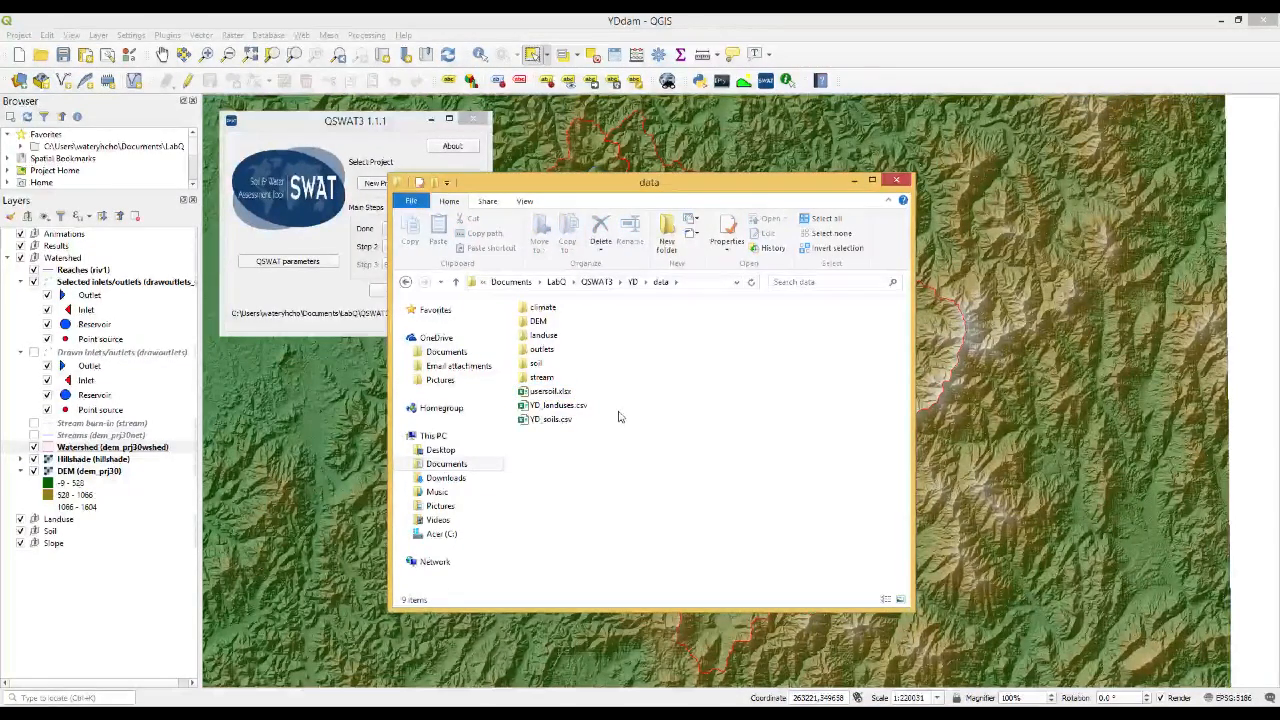
pyautogui.click(633, 285)
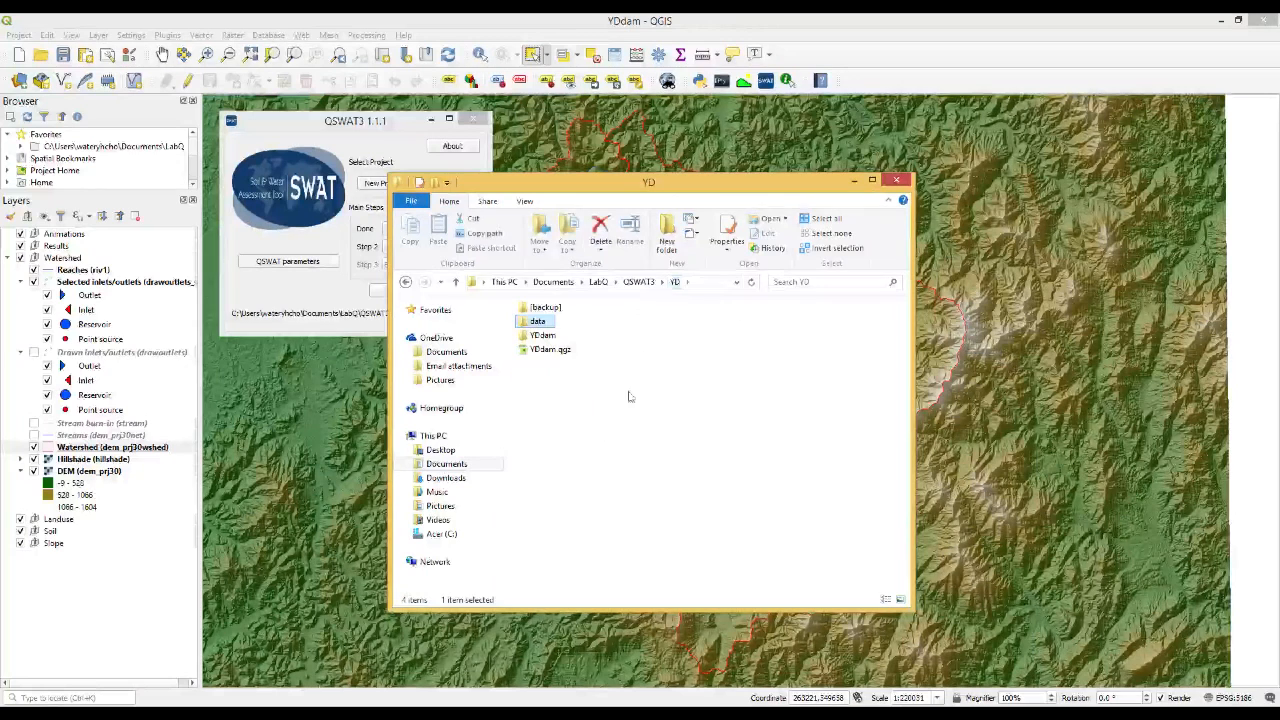
pyautogui.click(542, 338)
pyautogui.doubleClick(542, 336)
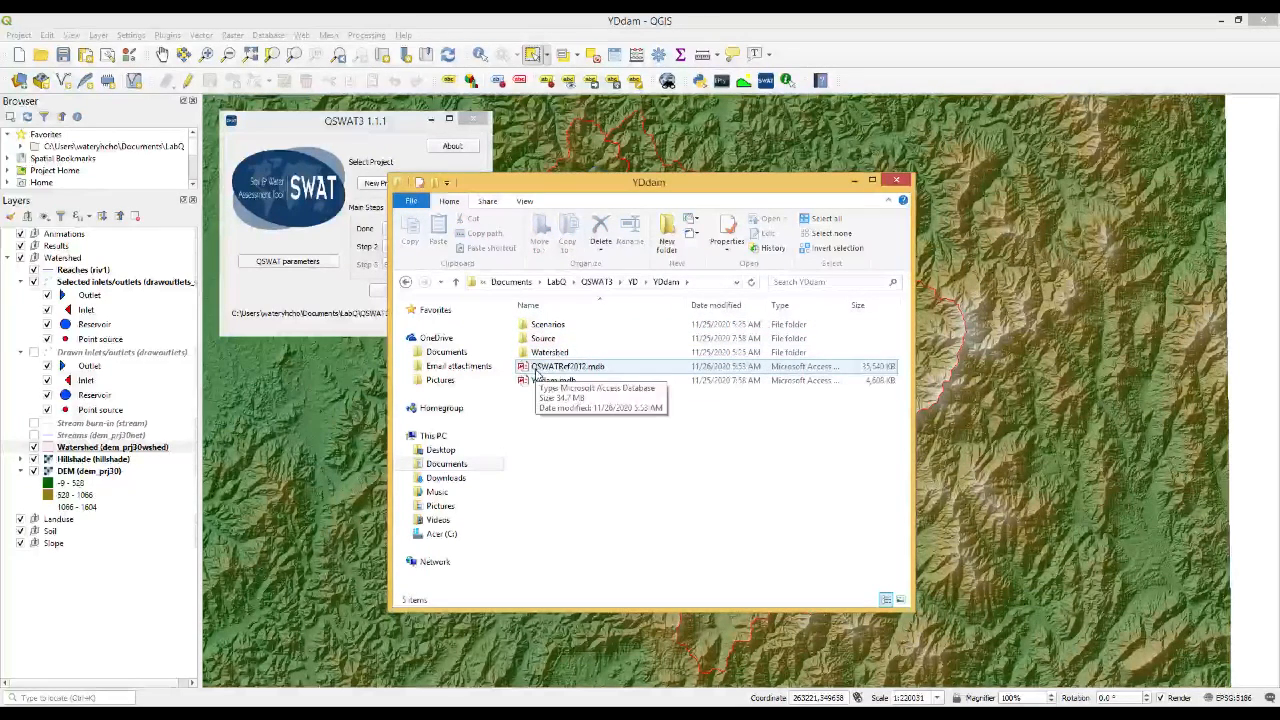
pyautogui.doubleClick(597, 368)
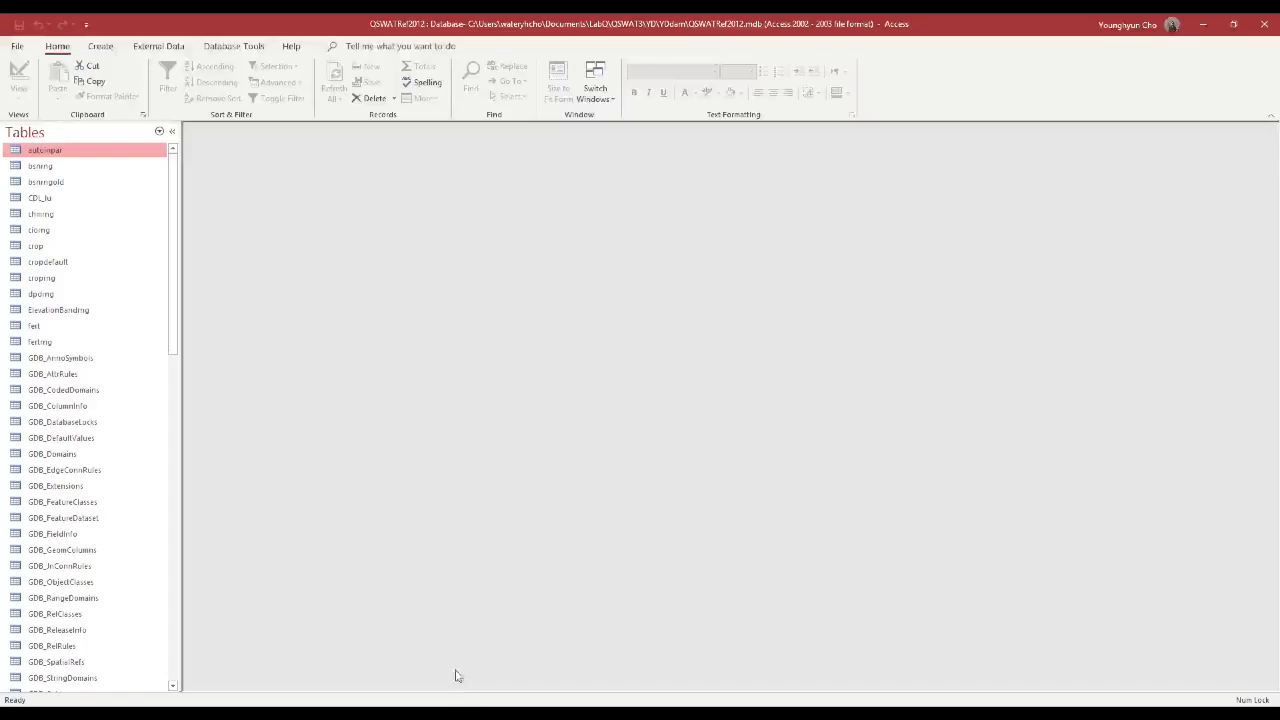
# Open the usersoil table of the database and maximize its datasheet
pyautogui.moveTo(173, 292); pyautogui.dragTo(173, 615)
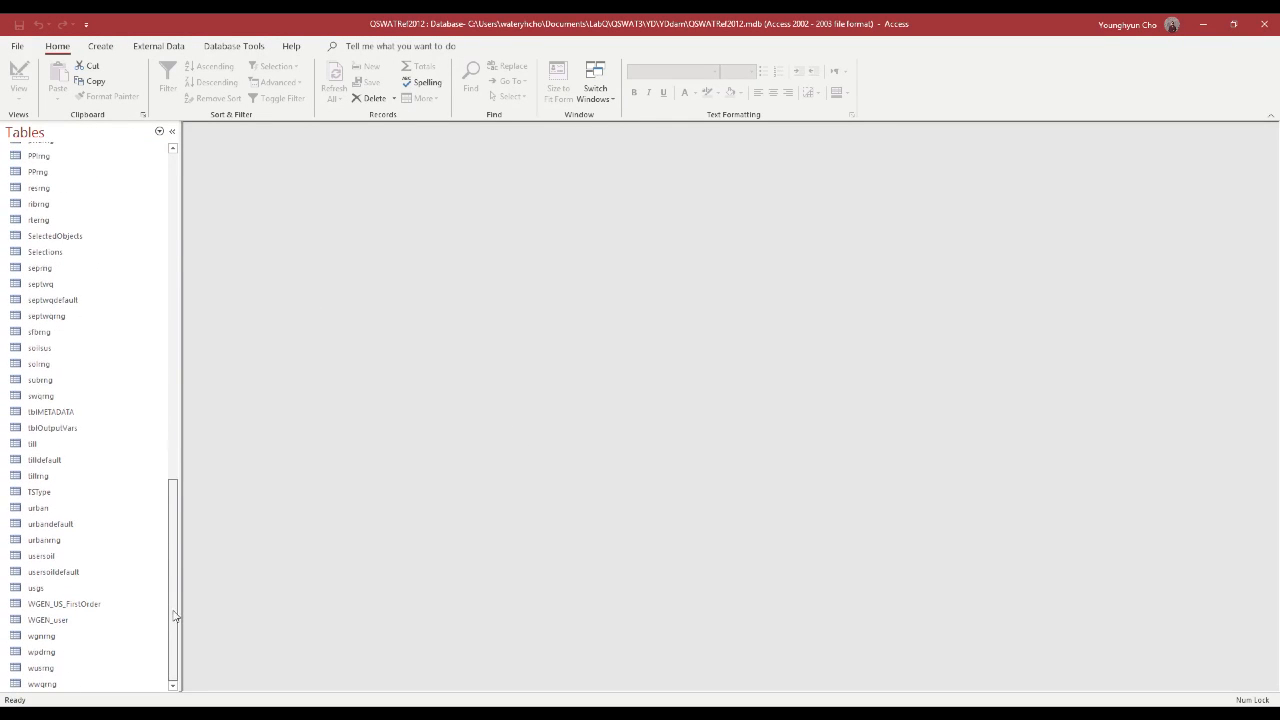
pyautogui.click(45, 559)
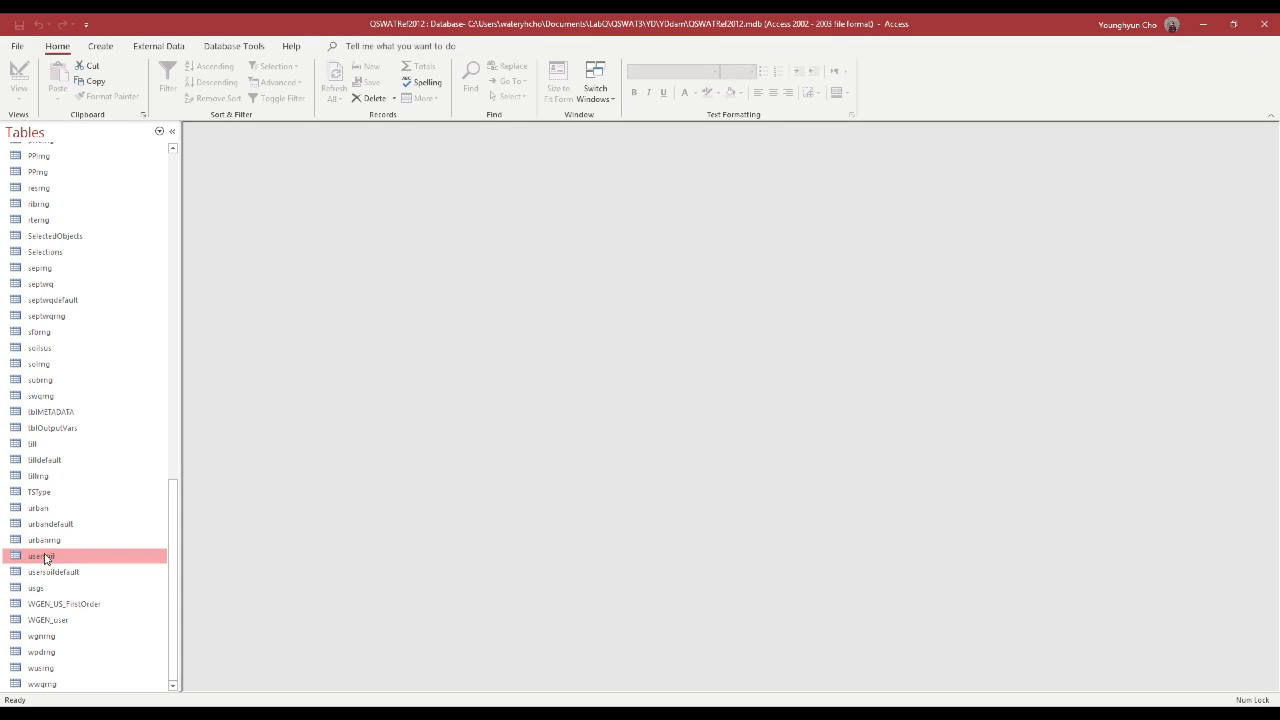
pyautogui.doubleClick(45, 558)
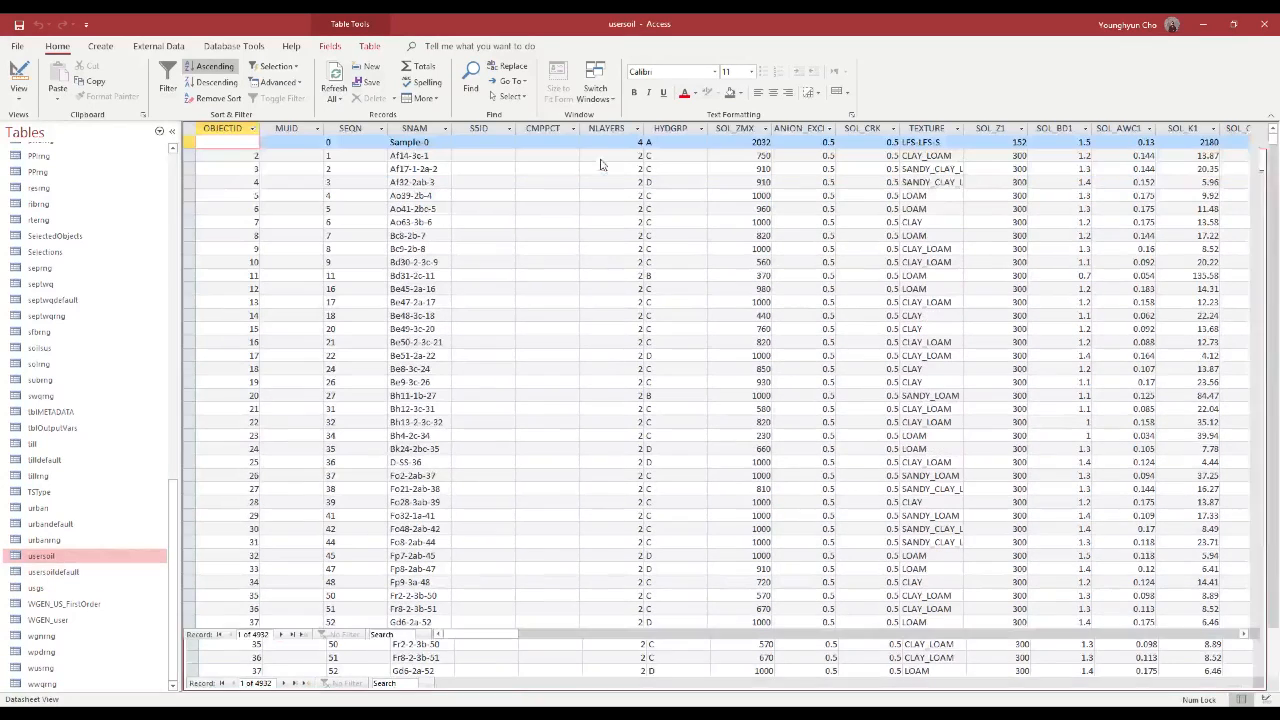
pyautogui.doubleClick(602, 160)
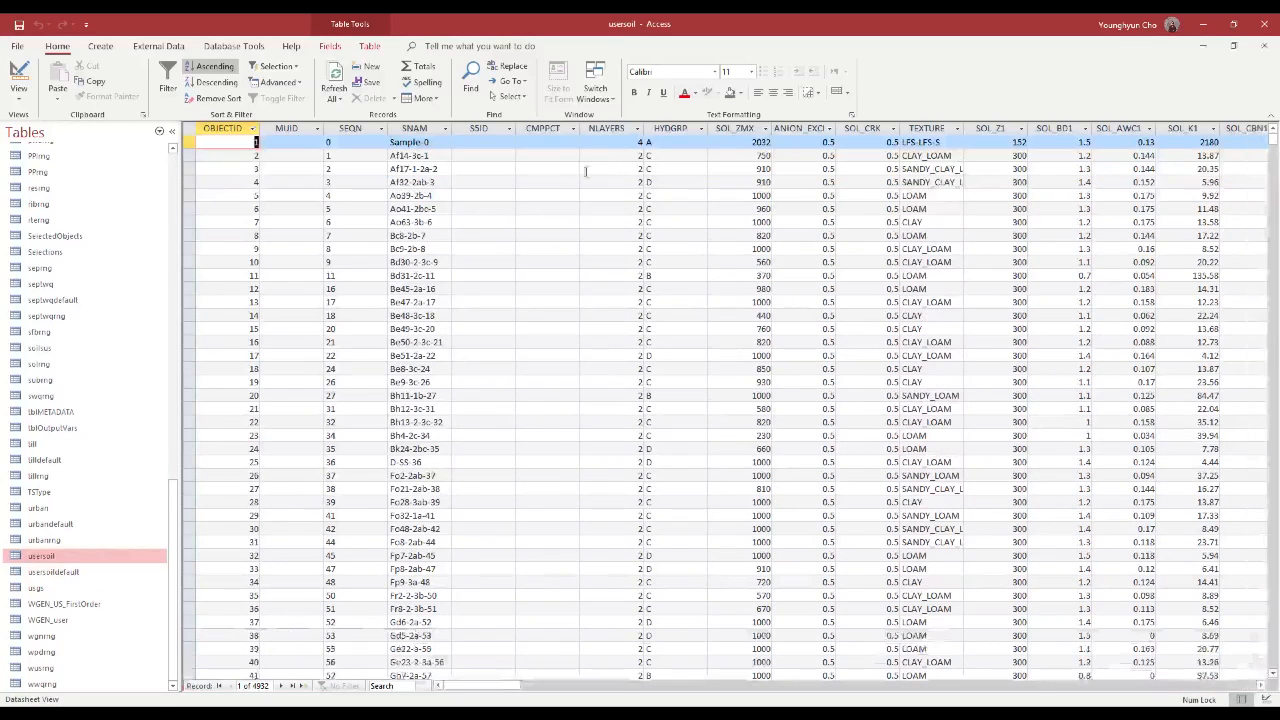
# Examine the usersoil table's columns from OBJECTID, MUID, SEQN and SNAM across to TEXTURE and SOL_BD1
pyautogui.click(286, 128)
pyautogui.click(355, 128)
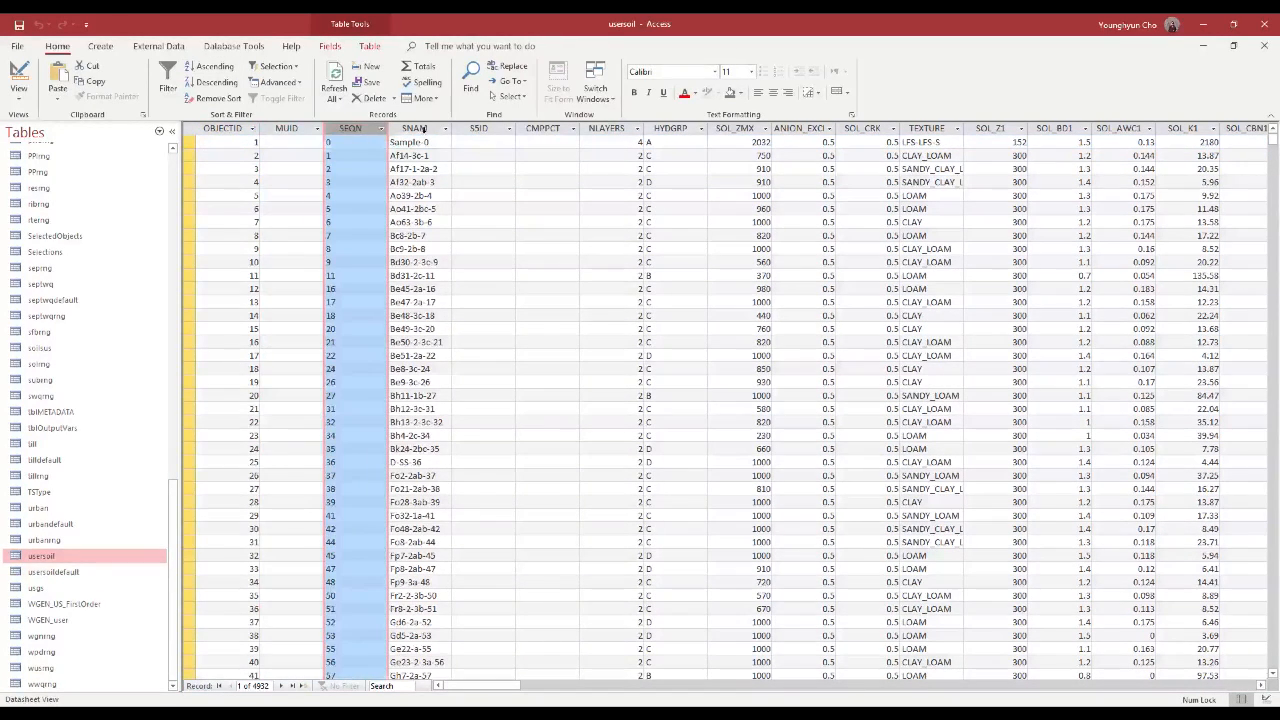
pyautogui.click(414, 128)
pyautogui.click(498, 141)
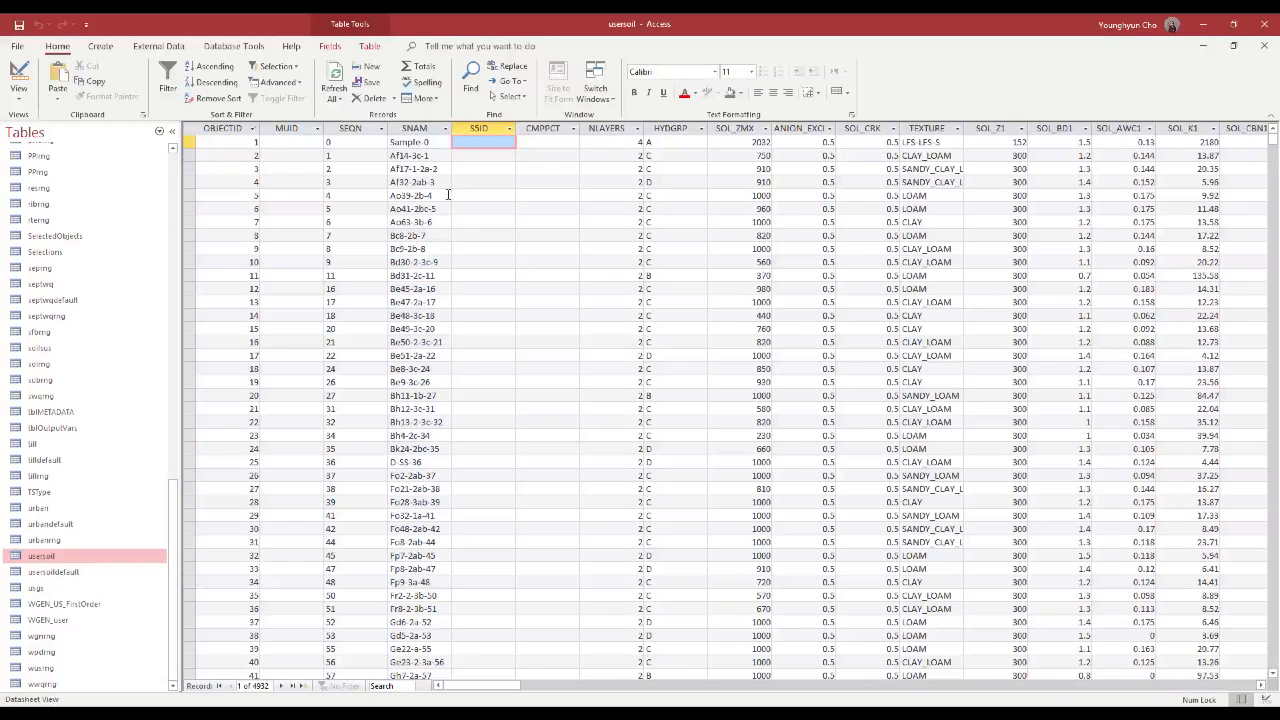
pyautogui.click(223, 141)
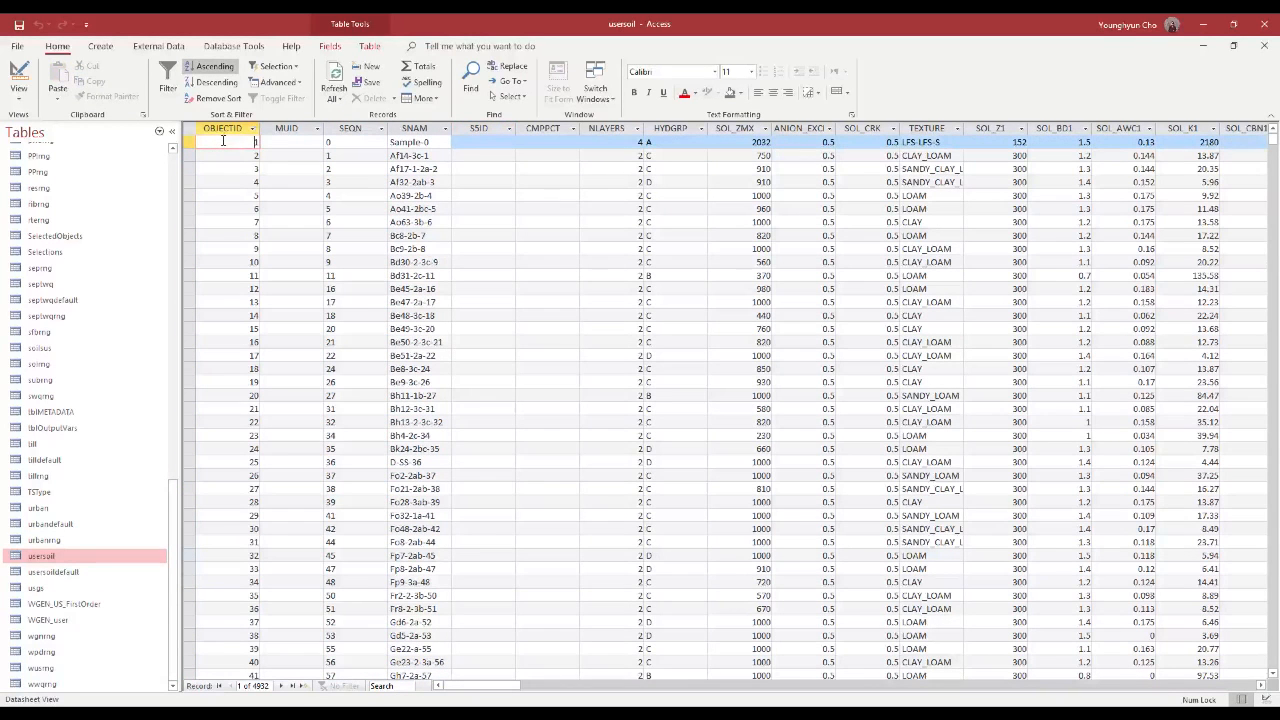
pyautogui.moveTo(488, 686)
pyautogui.mouseDown()
pyautogui.moveTo(850, 686)
pyautogui.moveTo(480, 686)
pyautogui.mouseUp()
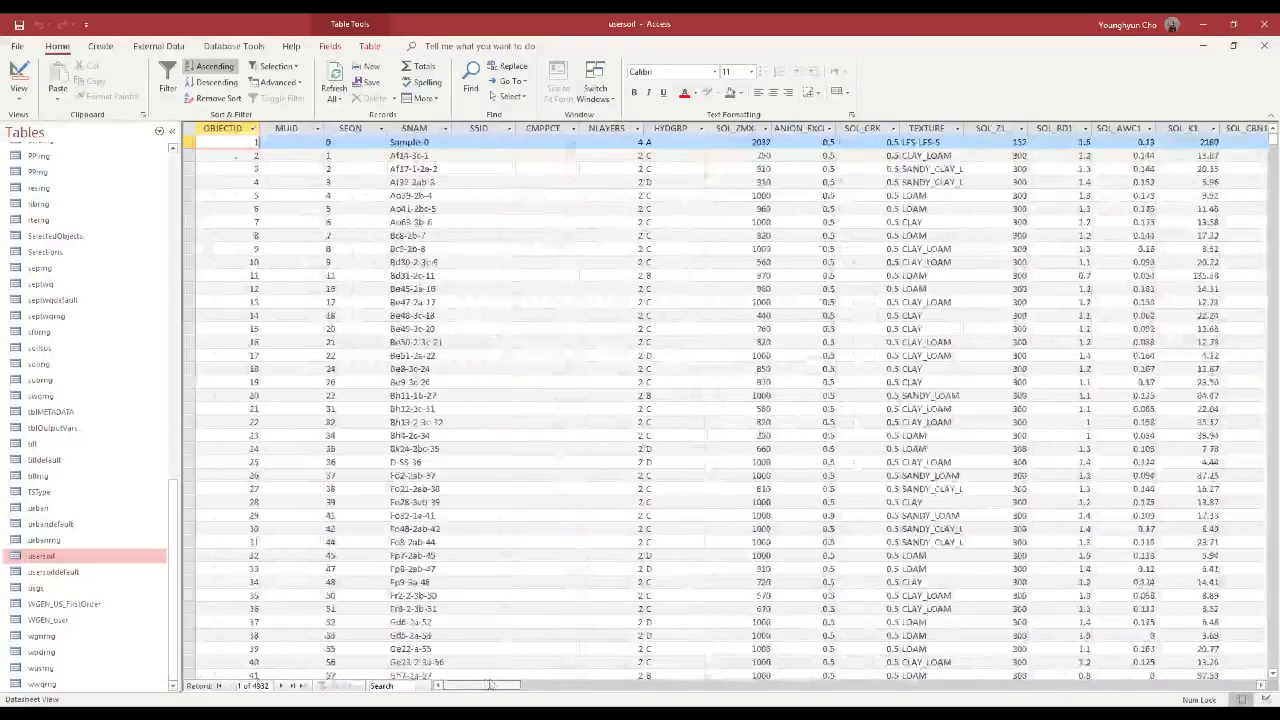
pyautogui.click(541, 208)
pyautogui.click(957, 169)
pyautogui.click(1059, 171)
pyautogui.click(1087, 235)
pyautogui.click(1070, 342)
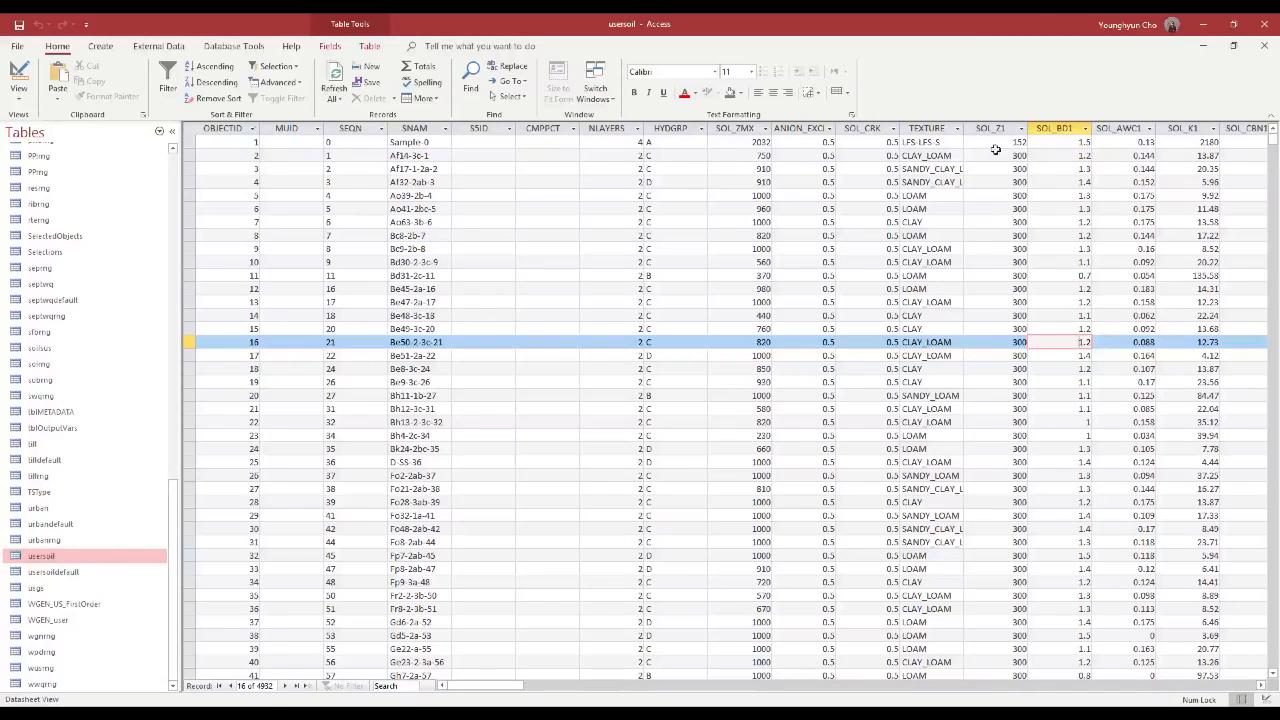
# Close the usersoil datasheet and rename the table as usersoil_old
pyautogui.click(1264, 46)
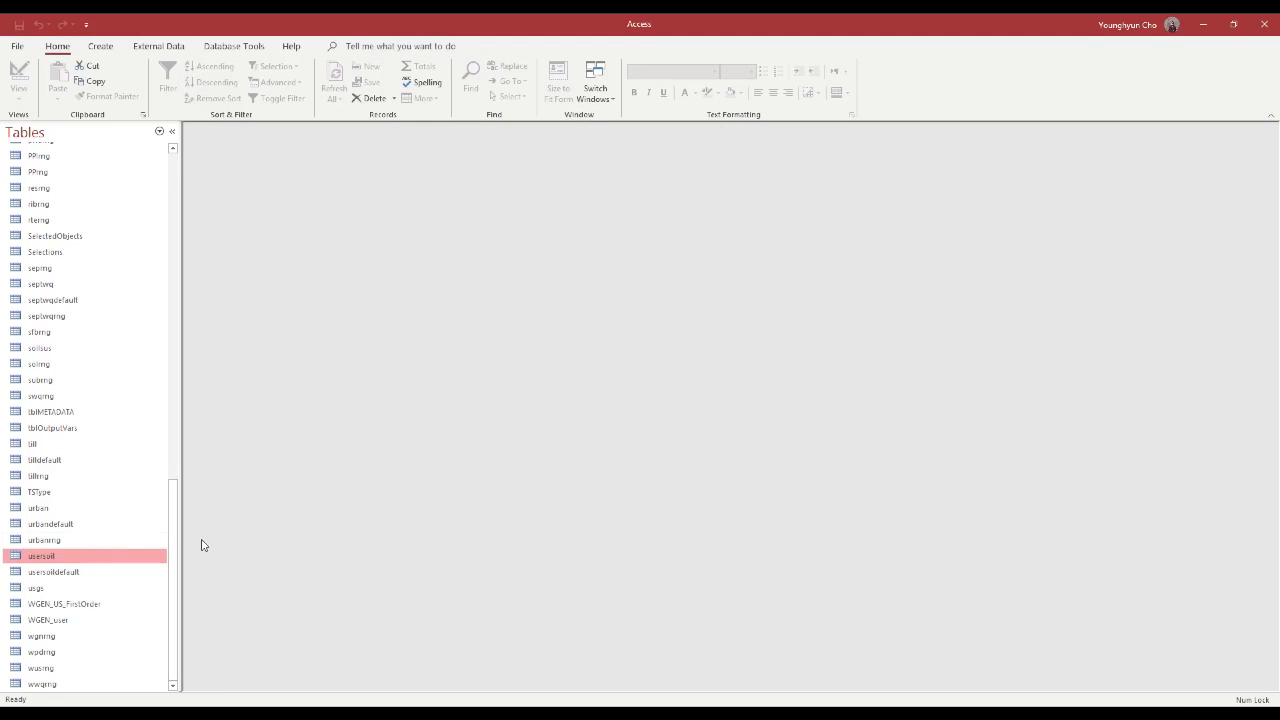
pyautogui.rightClick(71, 559)
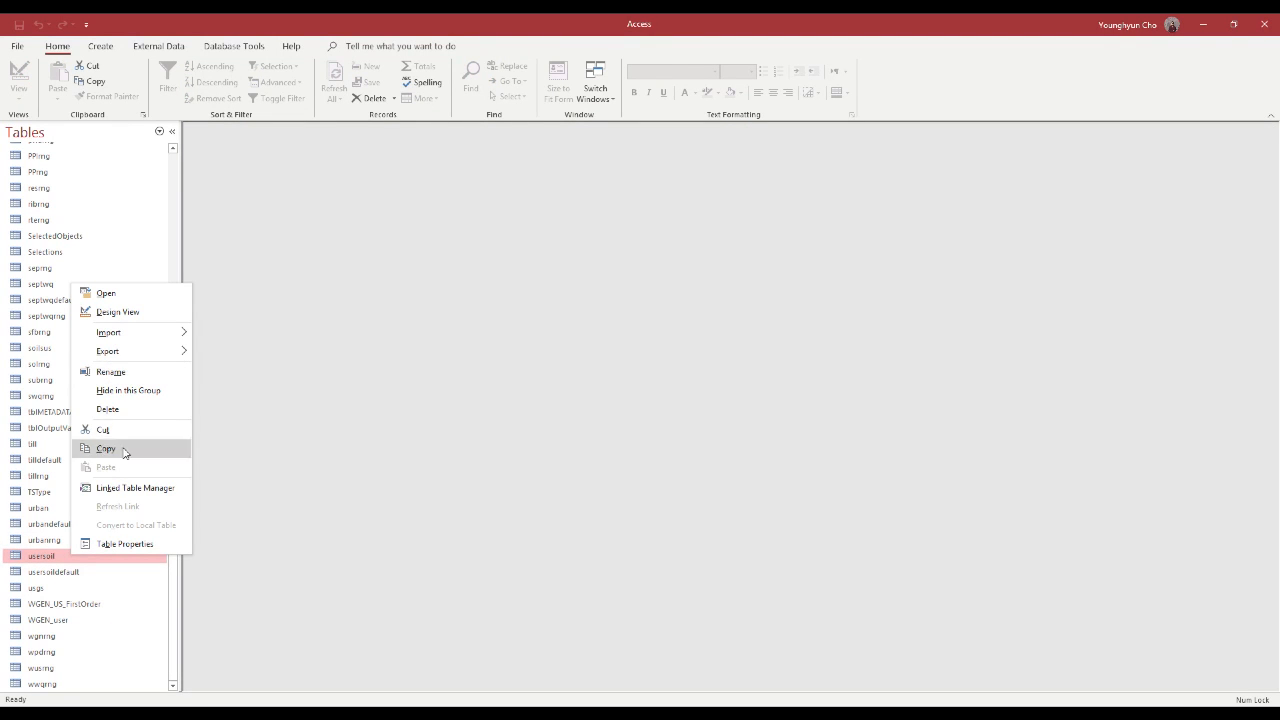
pyautogui.click(111, 372)
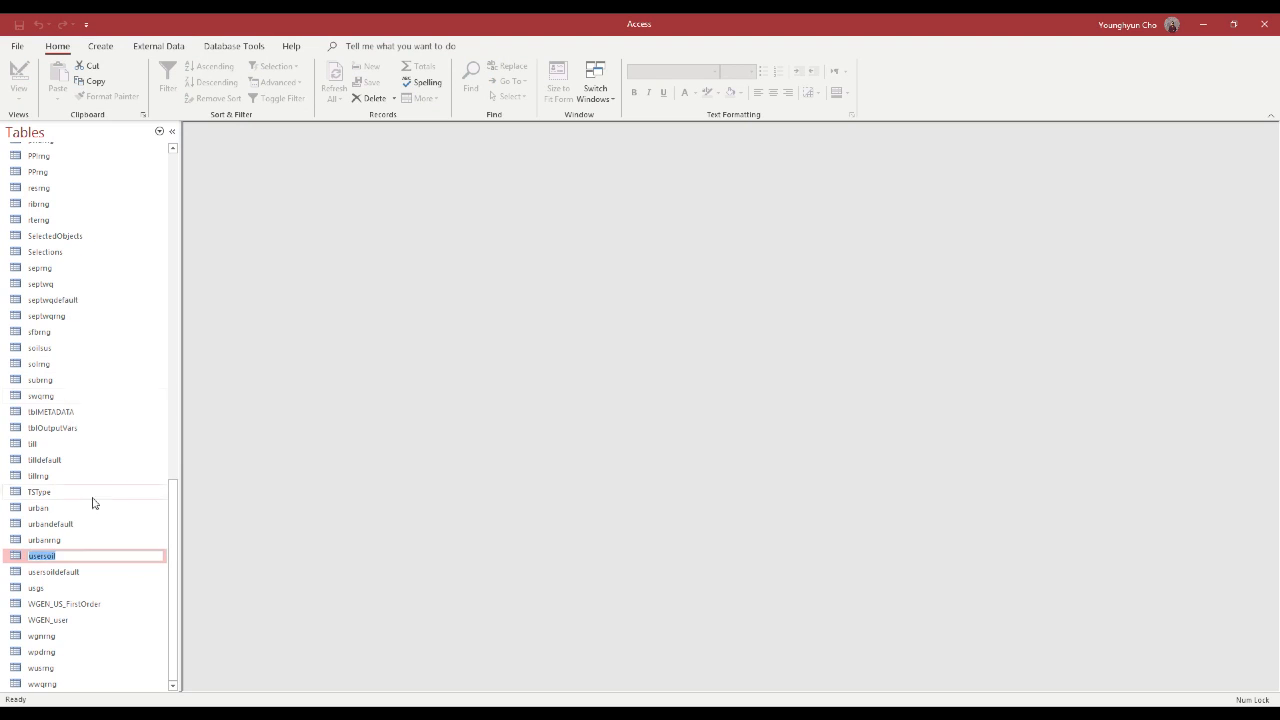
pyautogui.click(80, 557)
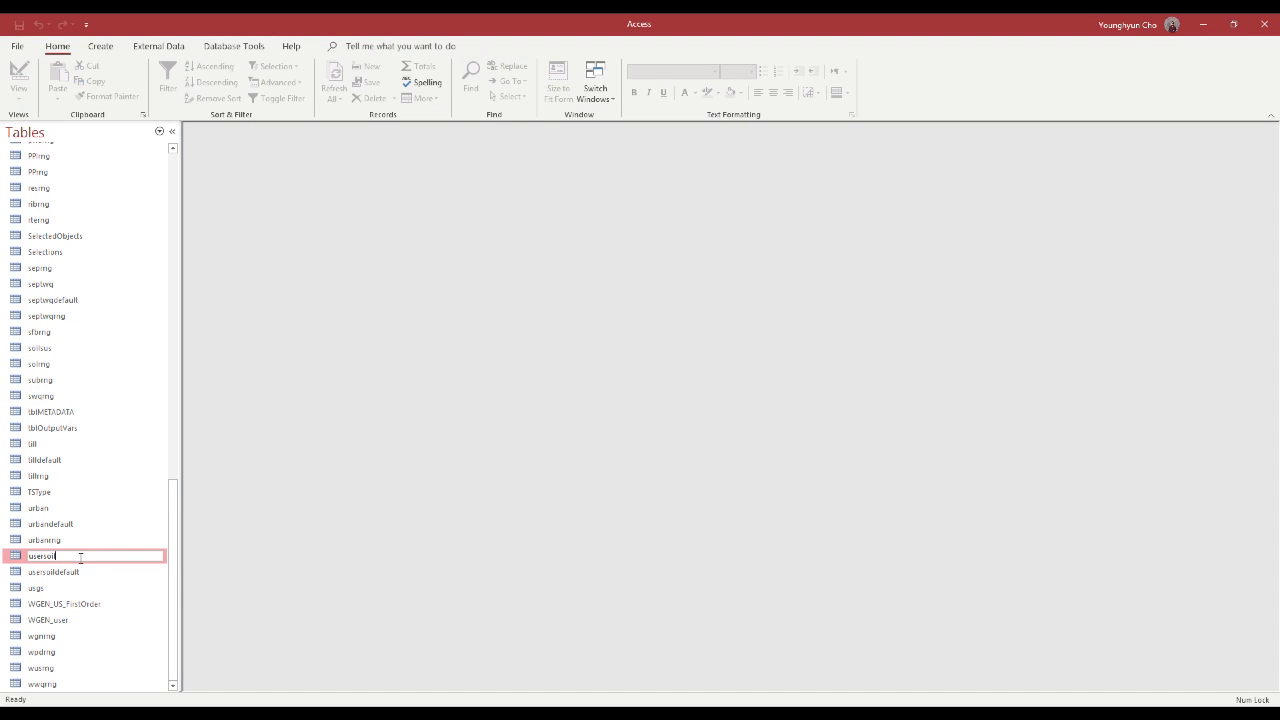
pyautogui.write('_old')
pyautogui.press('Return')
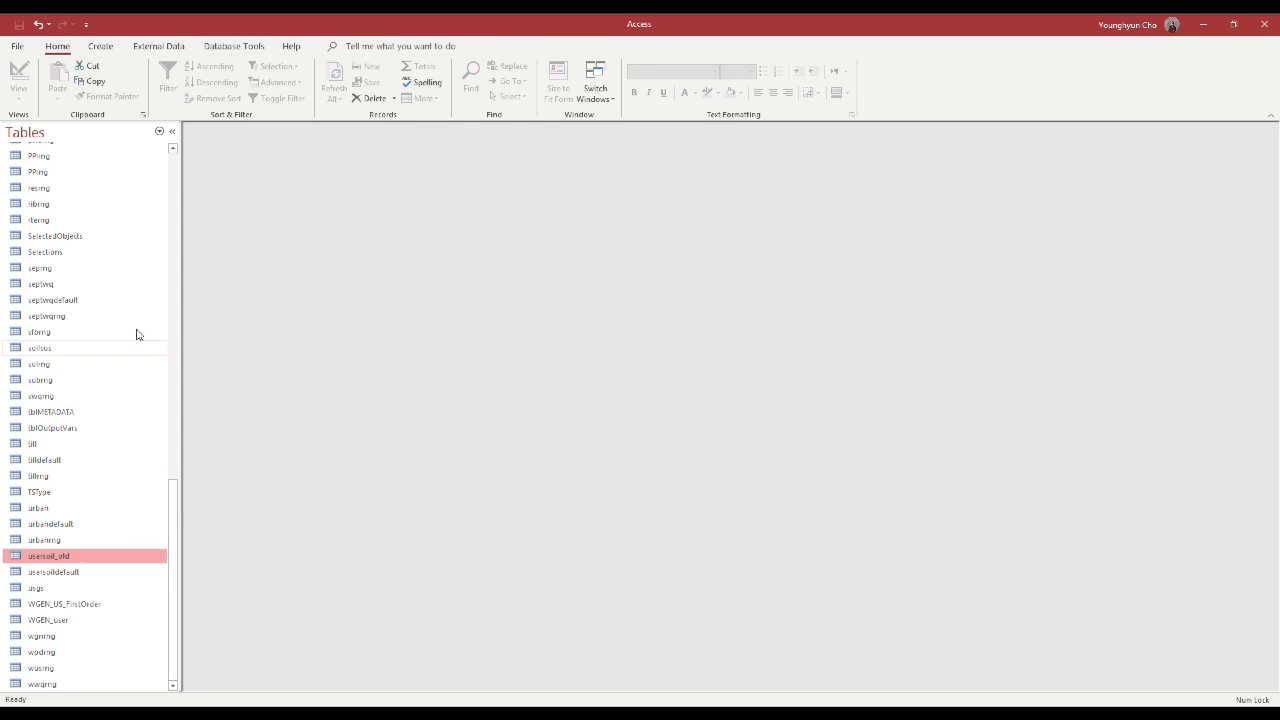
# Start an import of external data from an Excel file into the database
pyautogui.click(158, 46)
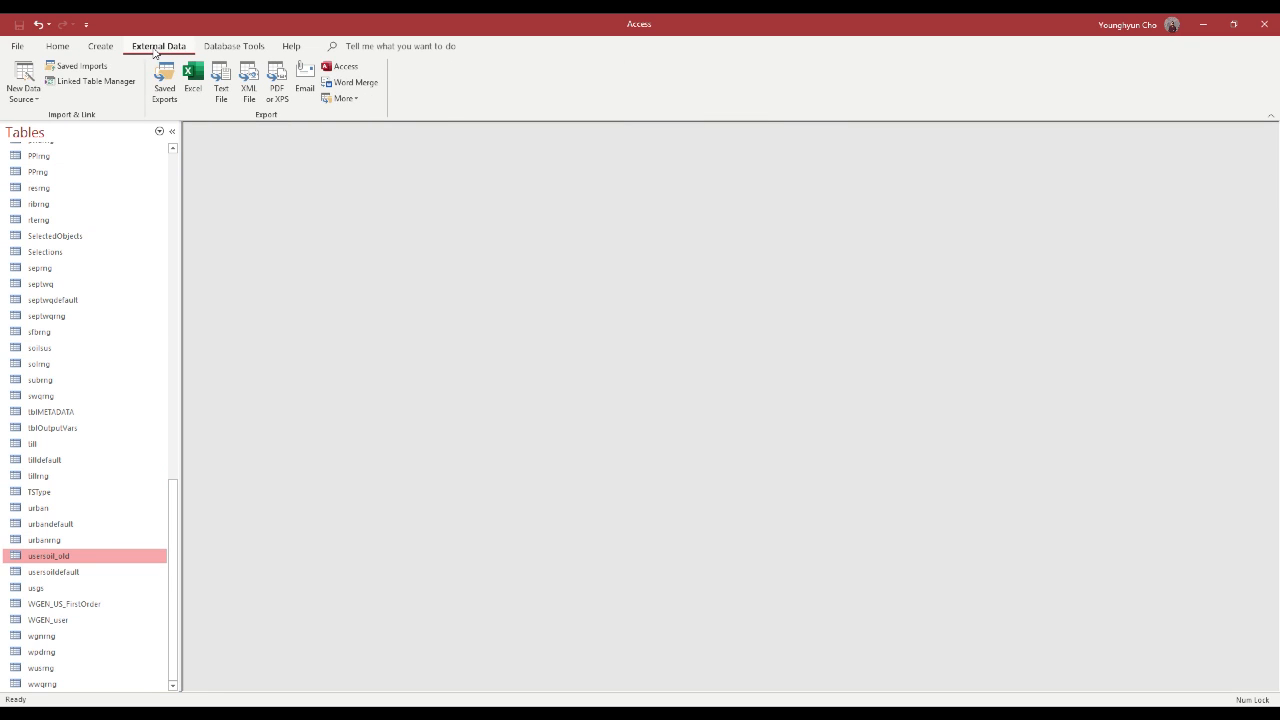
pyautogui.click(20, 78)
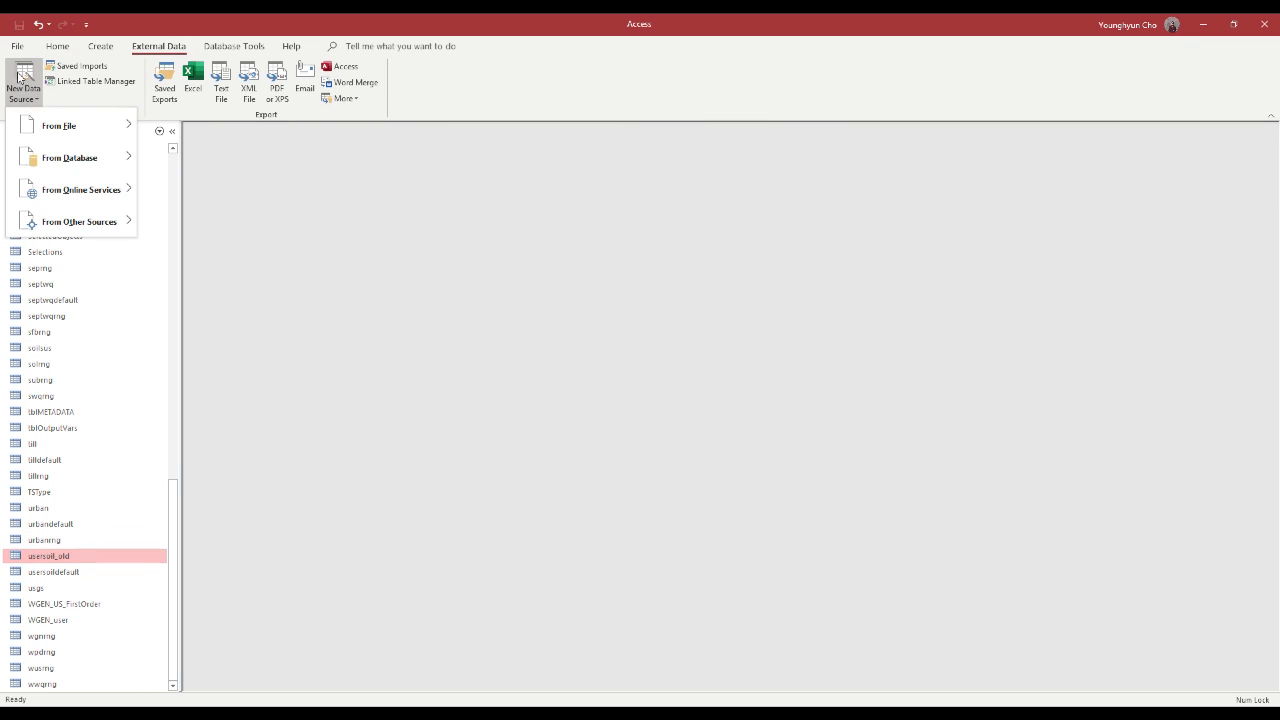
pyautogui.moveTo(50, 128)
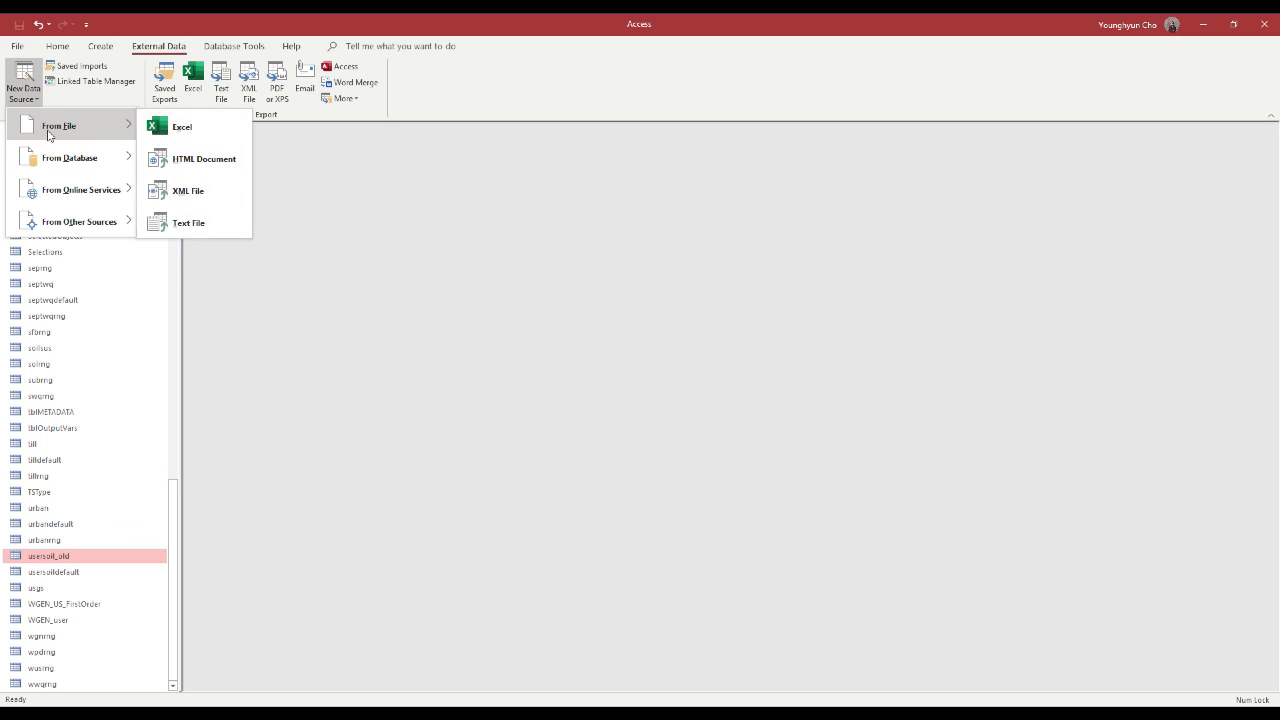
pyautogui.click(190, 125)
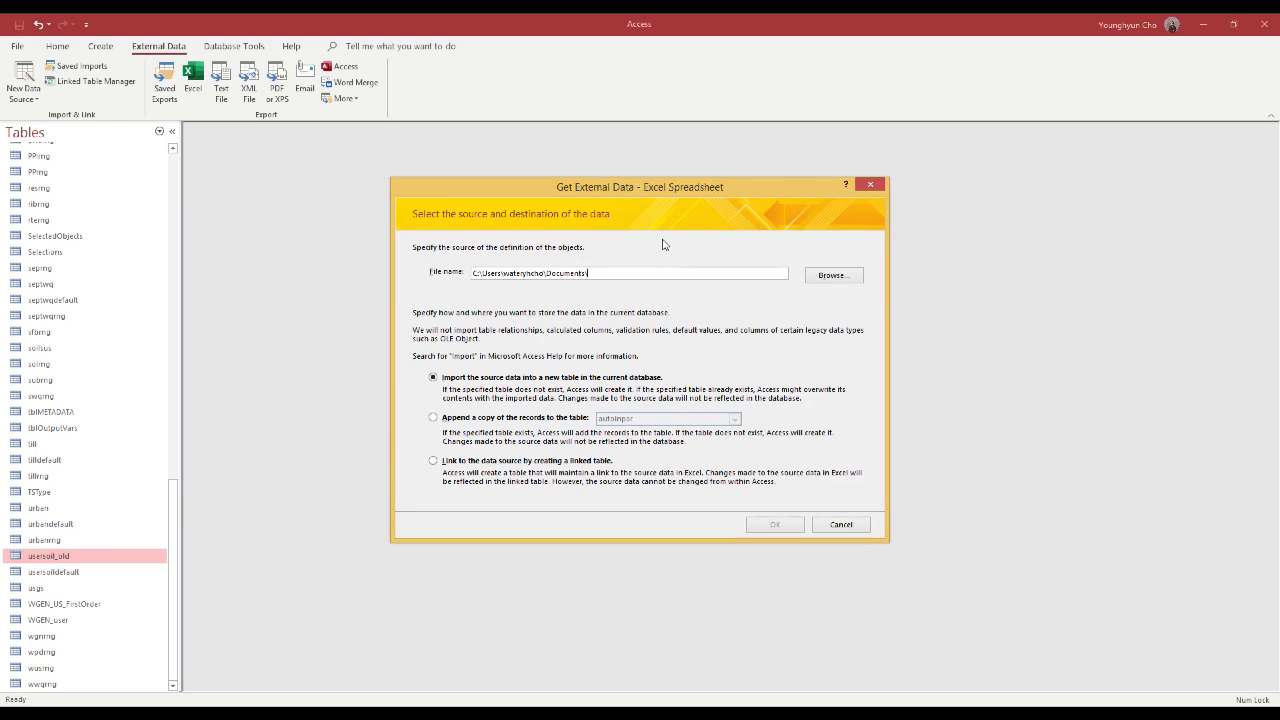
# Choose usersoil.xlsx from the Documents\LabQ\QSWAT3\YD\data folder as the import source
pyautogui.click(833, 277)
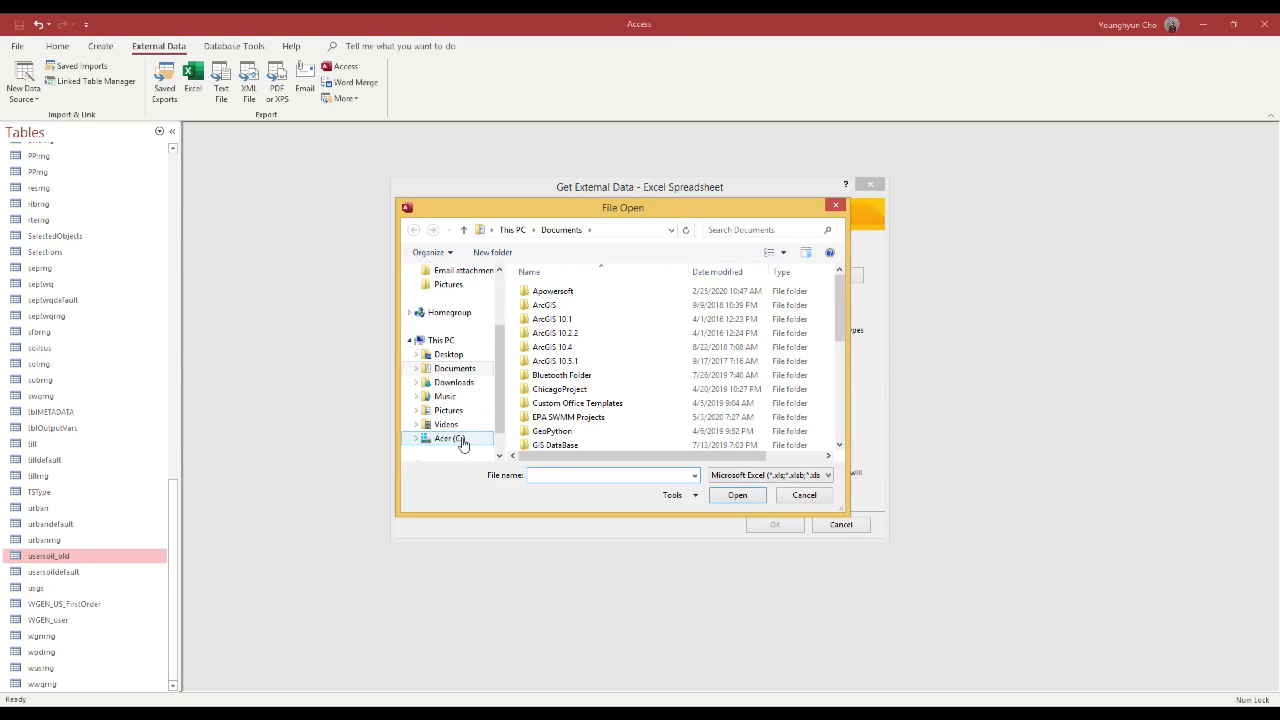
pyautogui.click(462, 443)
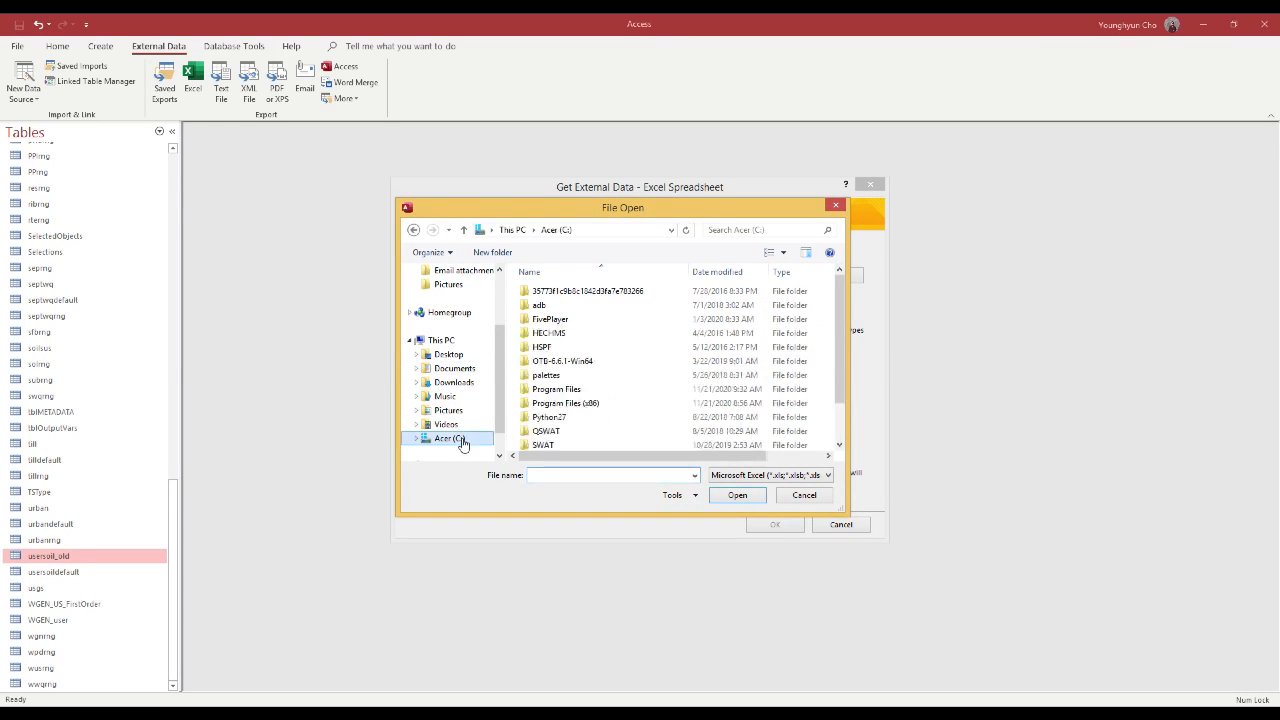
pyautogui.click(454, 368)
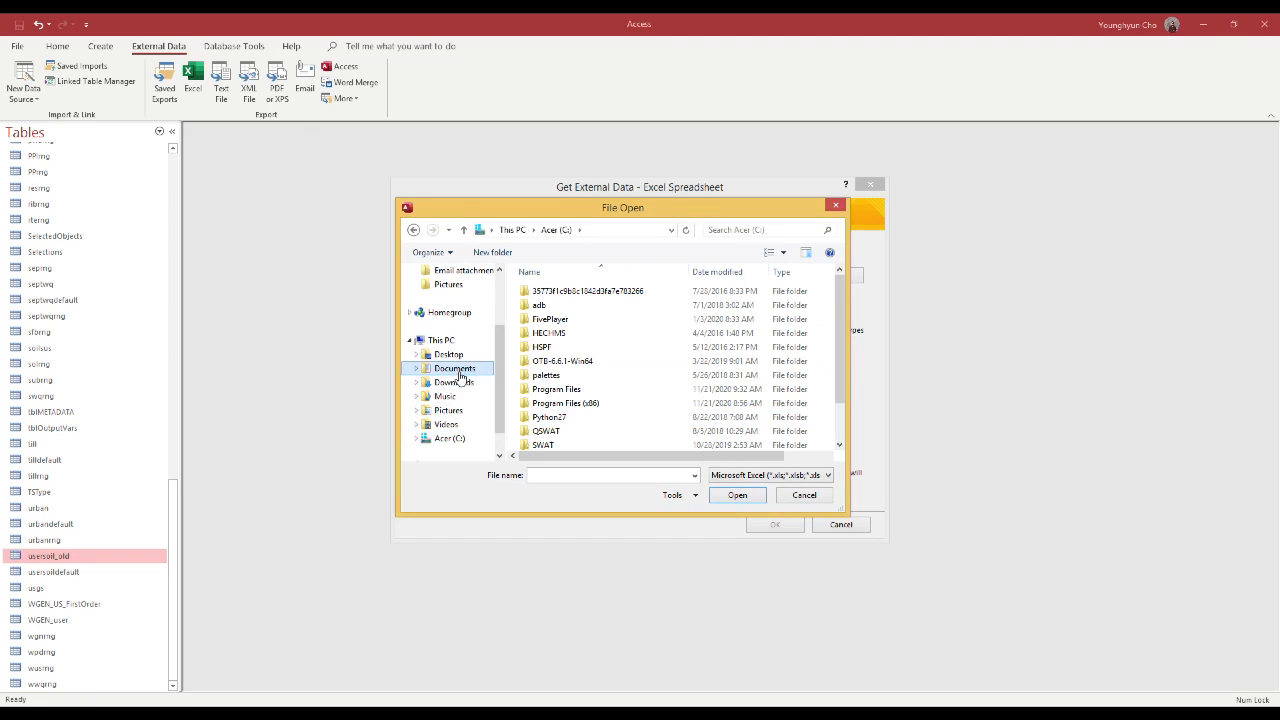
pyautogui.scroll(-5, 572, 392)
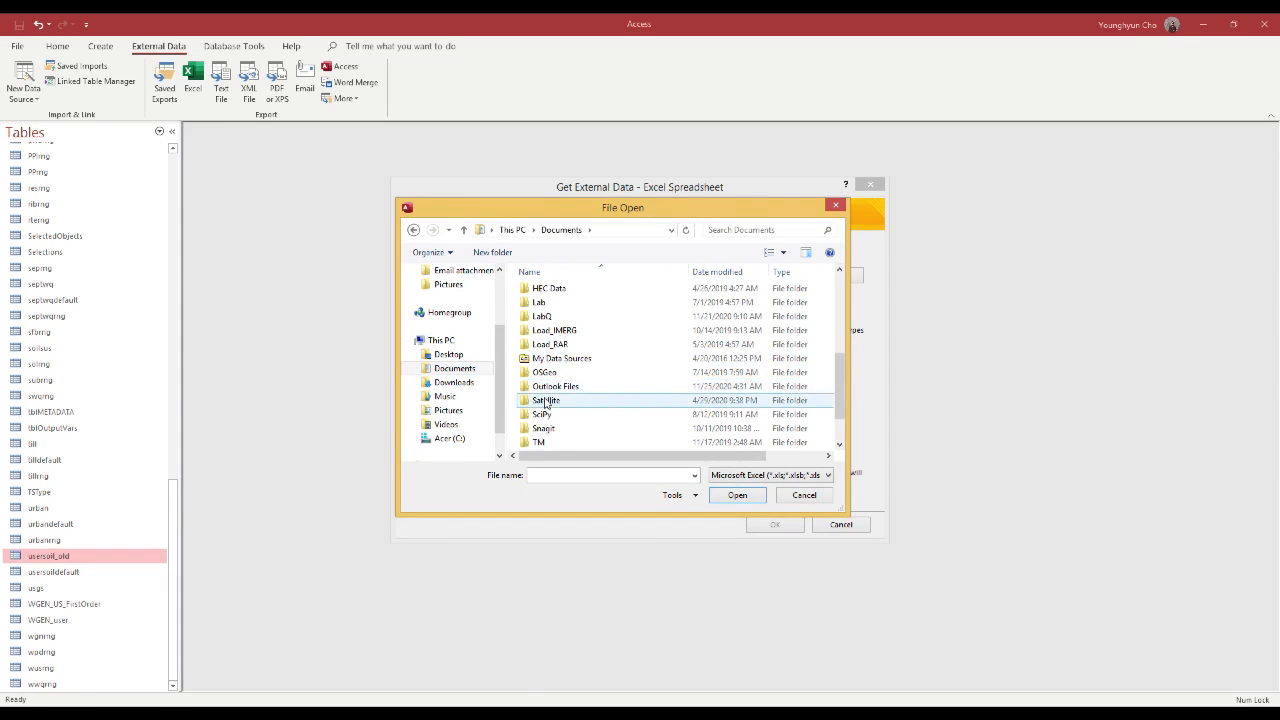
pyautogui.doubleClick(575, 316)
pyautogui.doubleClick(551, 362)
pyautogui.doubleClick(534, 320)
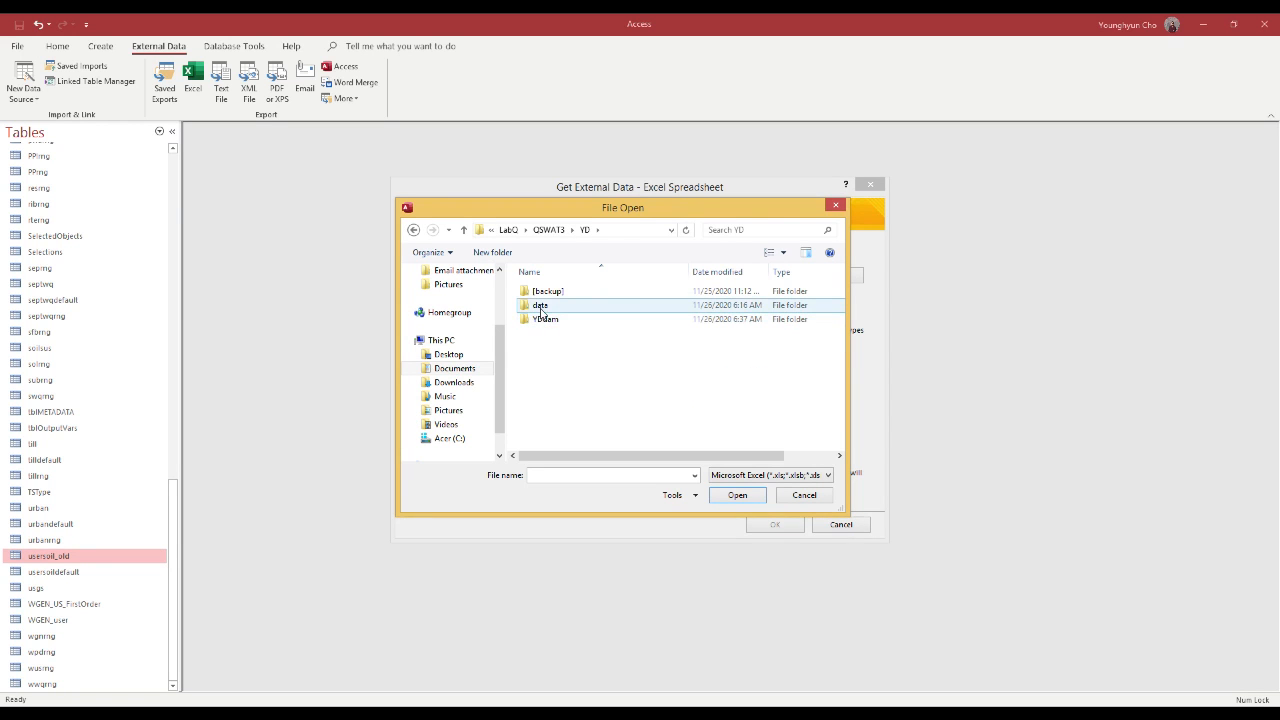
pyautogui.doubleClick(541, 307)
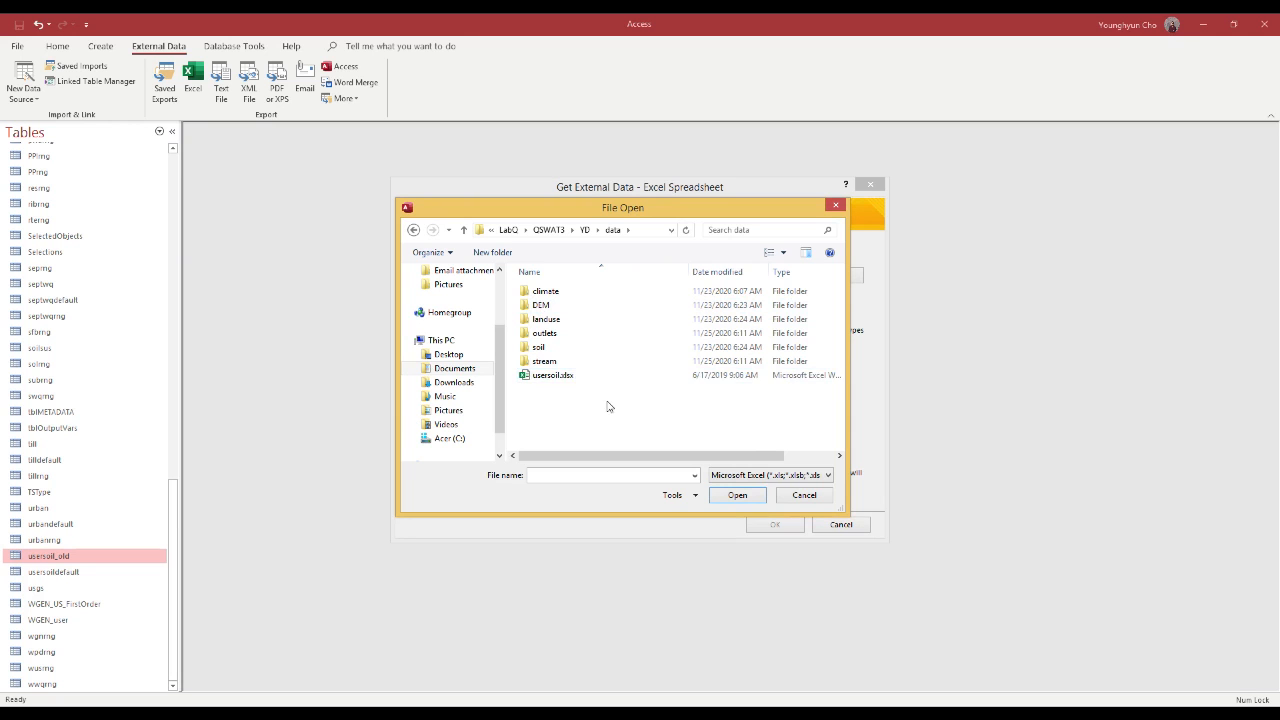
pyautogui.click(555, 378)
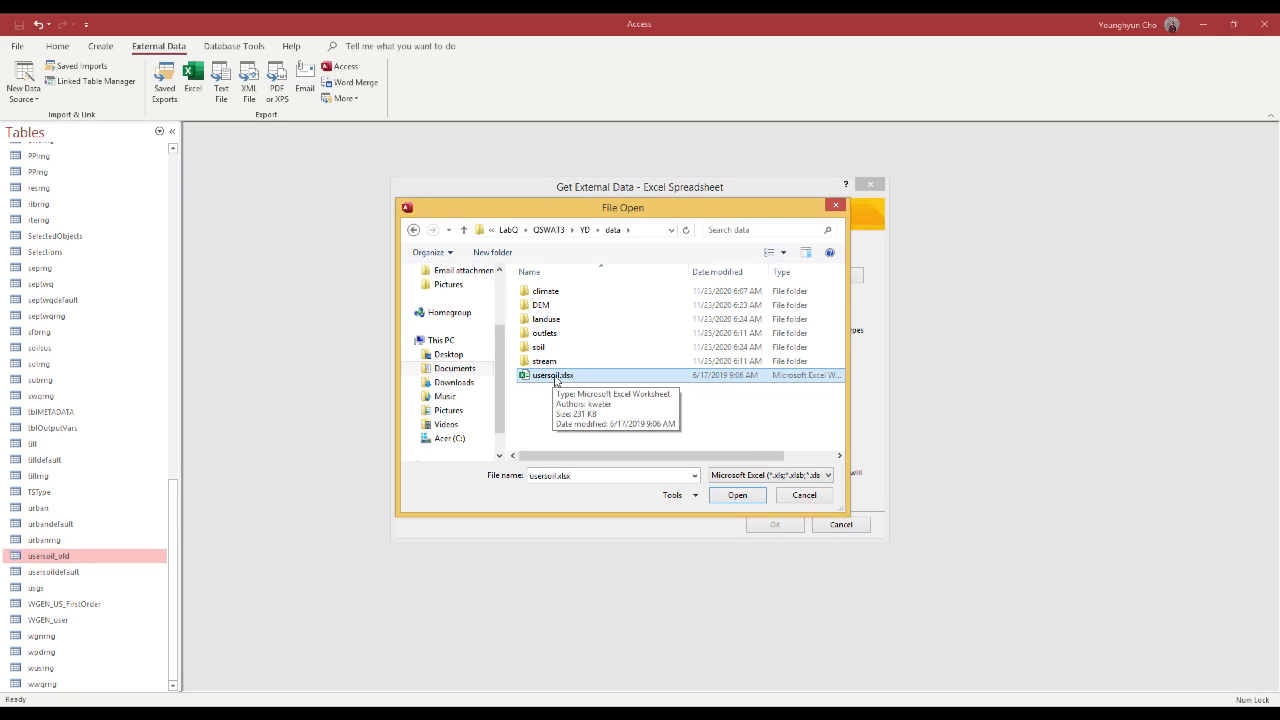
pyautogui.doubleClick(556, 377)
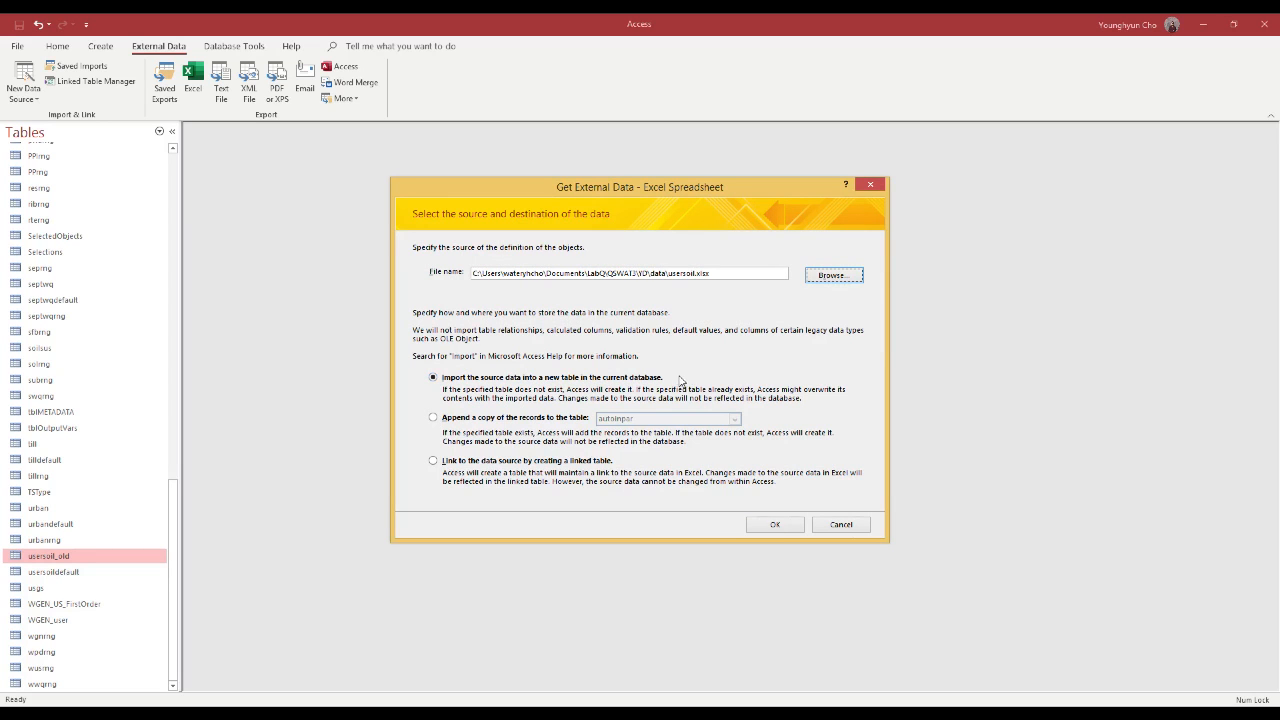
# Import the spreadsheet into a new usersoil table, using first-row column headings and OBJECTID as primary key, without saving the import steps
pyautogui.click(796, 524)
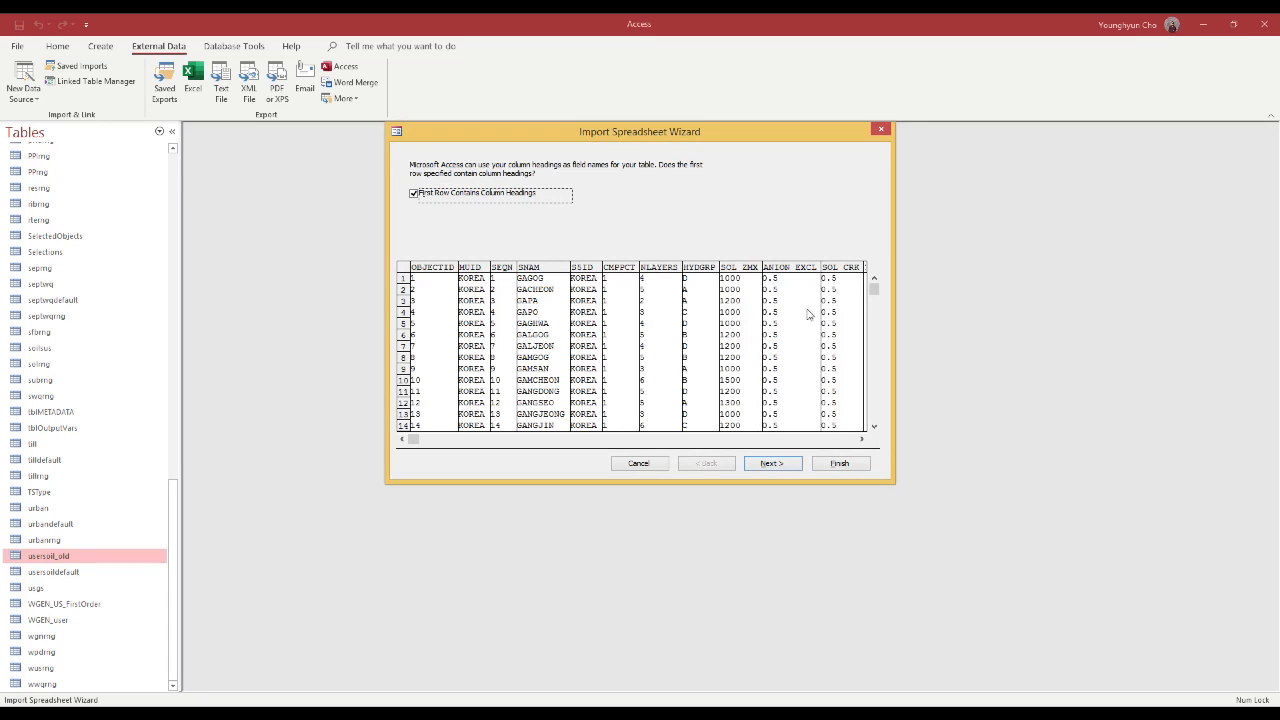
pyautogui.click(770, 467)
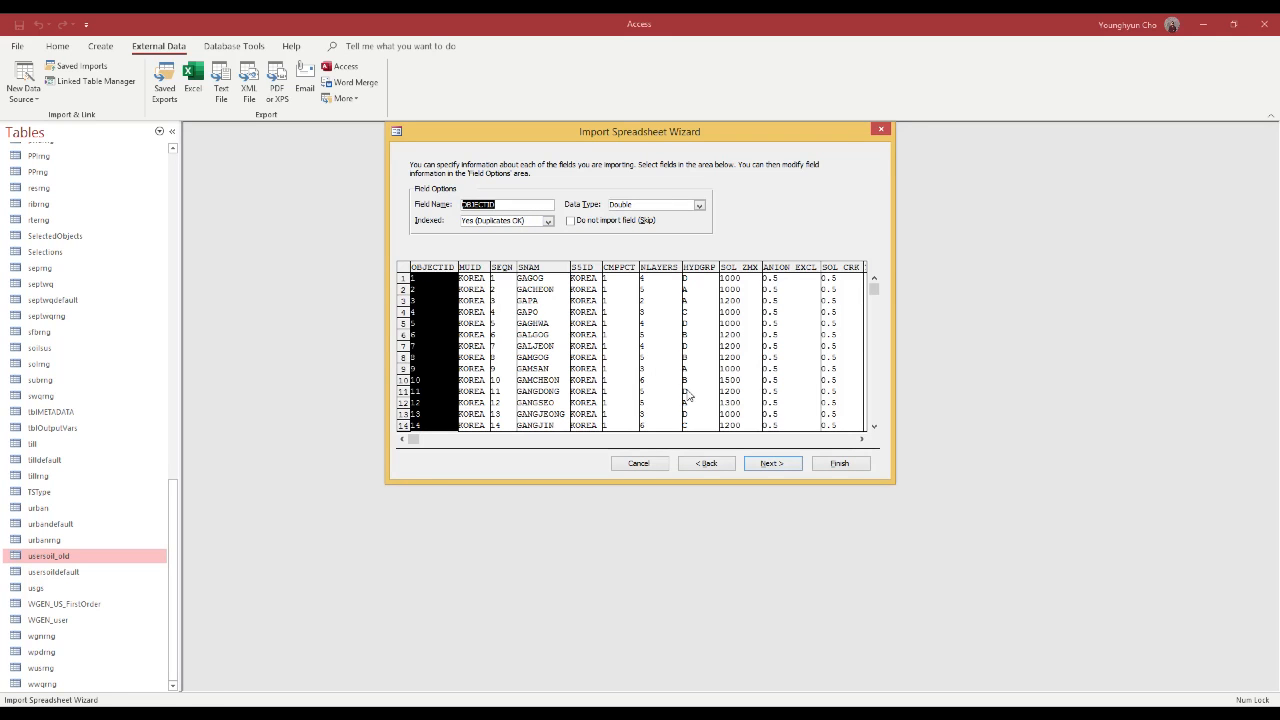
pyautogui.click(789, 467)
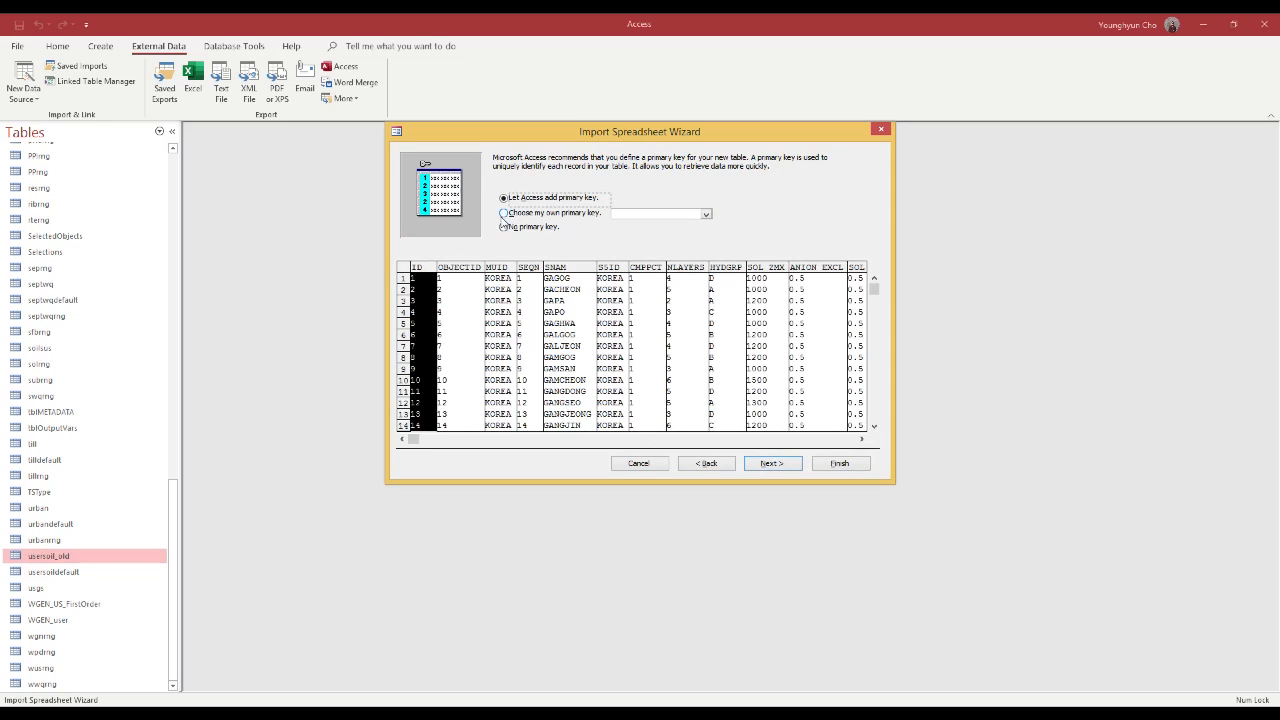
pyautogui.click(504, 213)
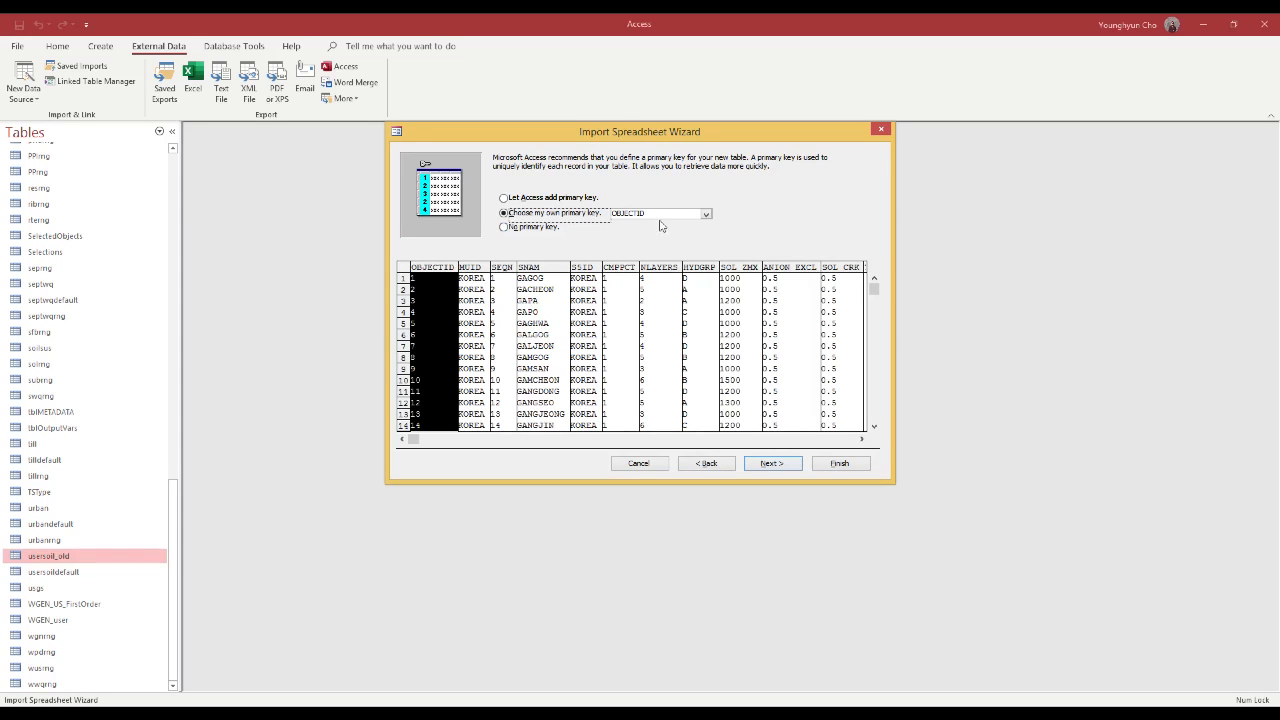
pyautogui.click(772, 464)
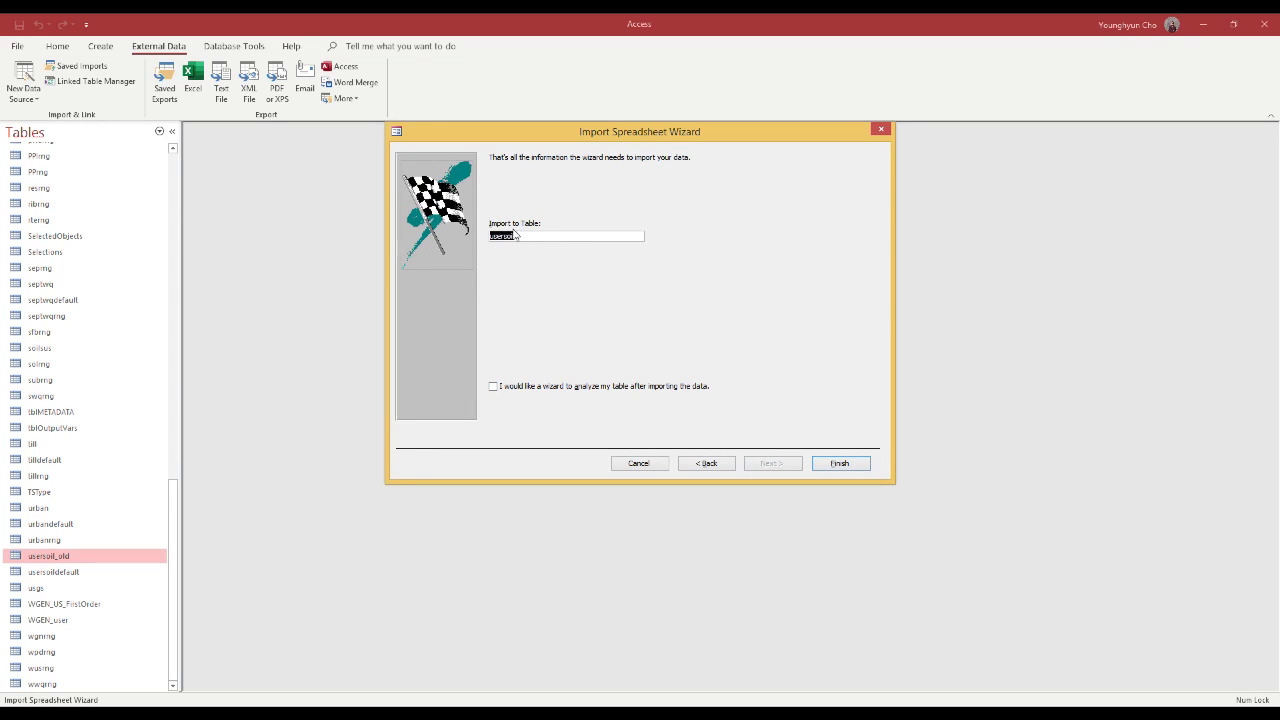
pyautogui.click(836, 464)
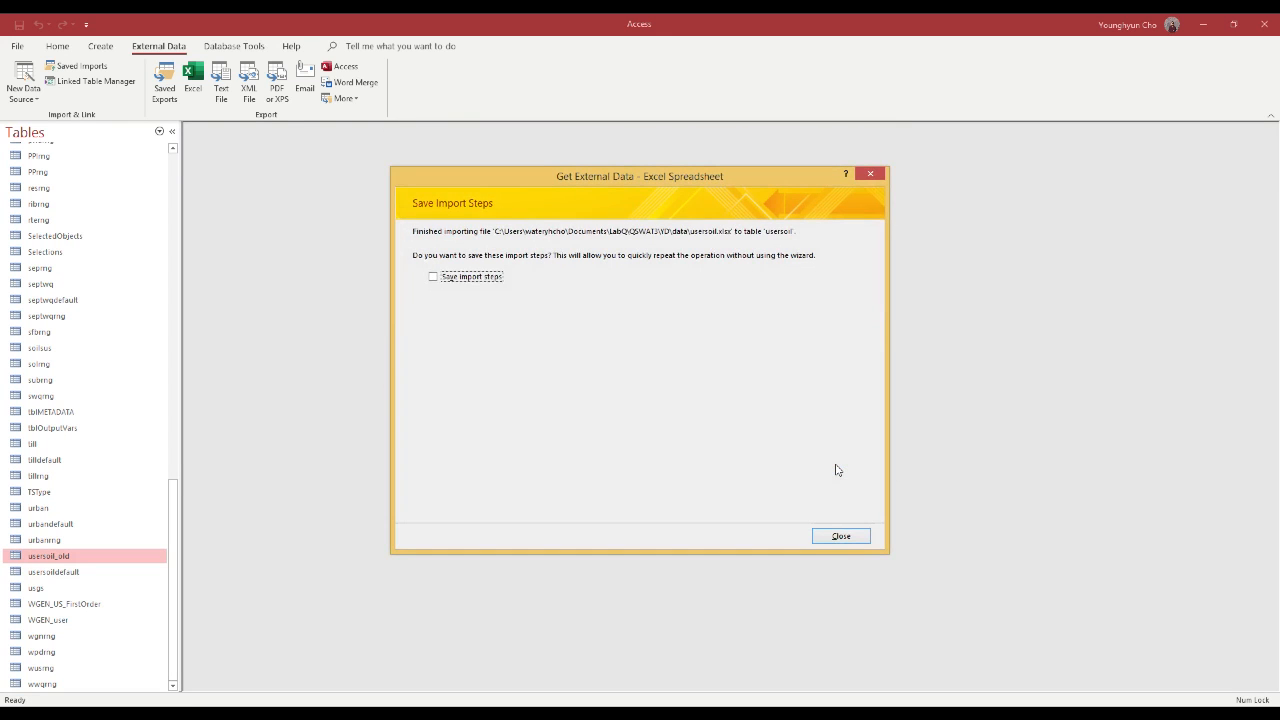
pyautogui.click(861, 535)
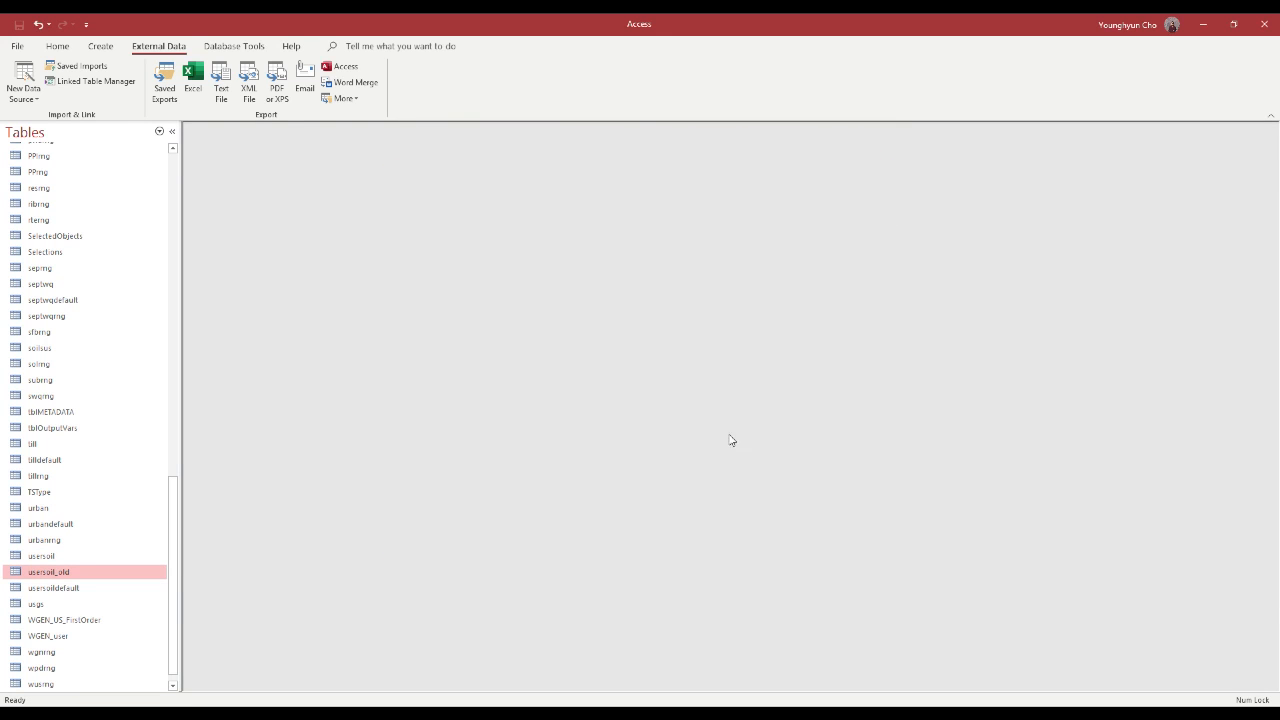
# Open the imported usersoil table maximized and examine its records down to the last row and its columns across
pyautogui.click(45, 557)
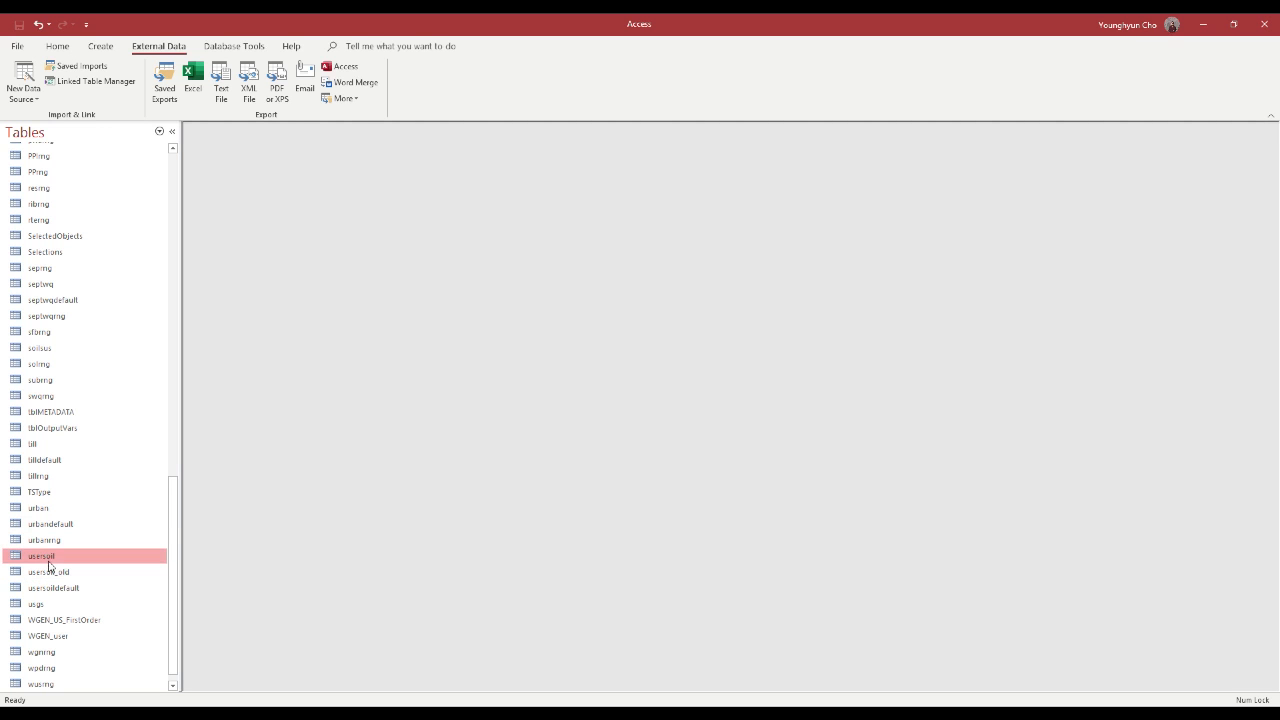
pyautogui.doubleClick(52, 558)
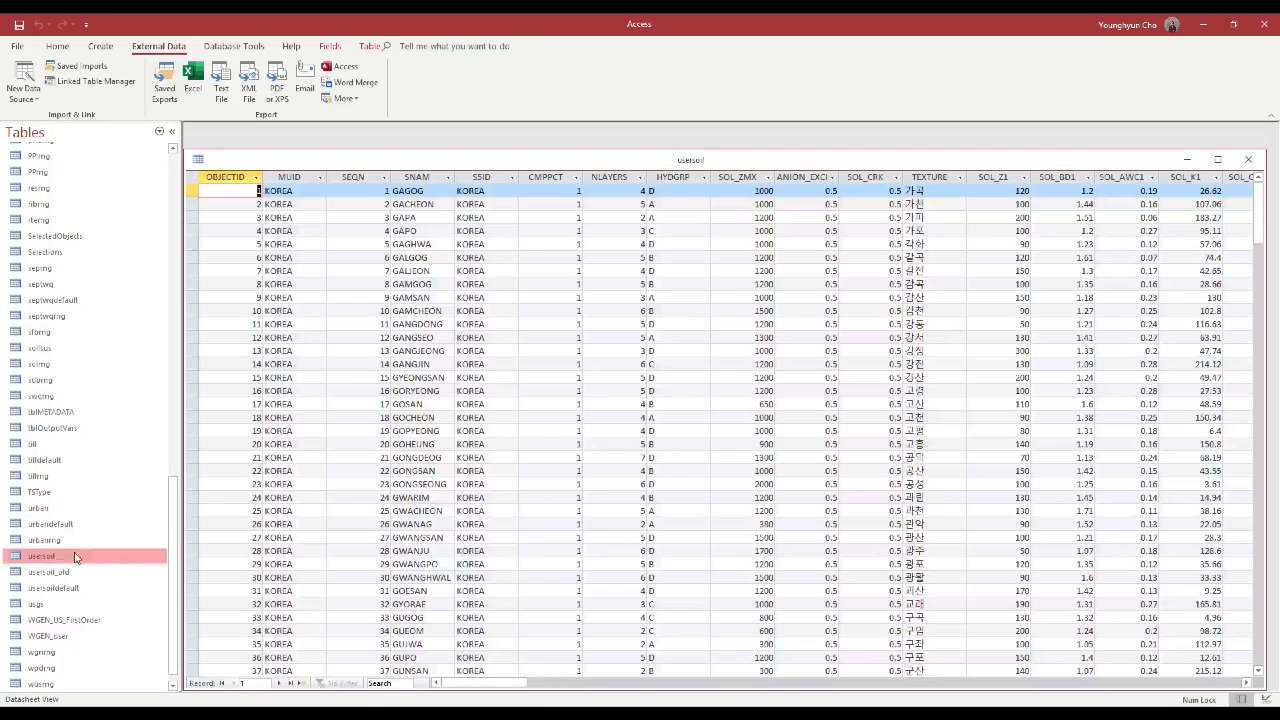
pyautogui.doubleClick(518, 160)
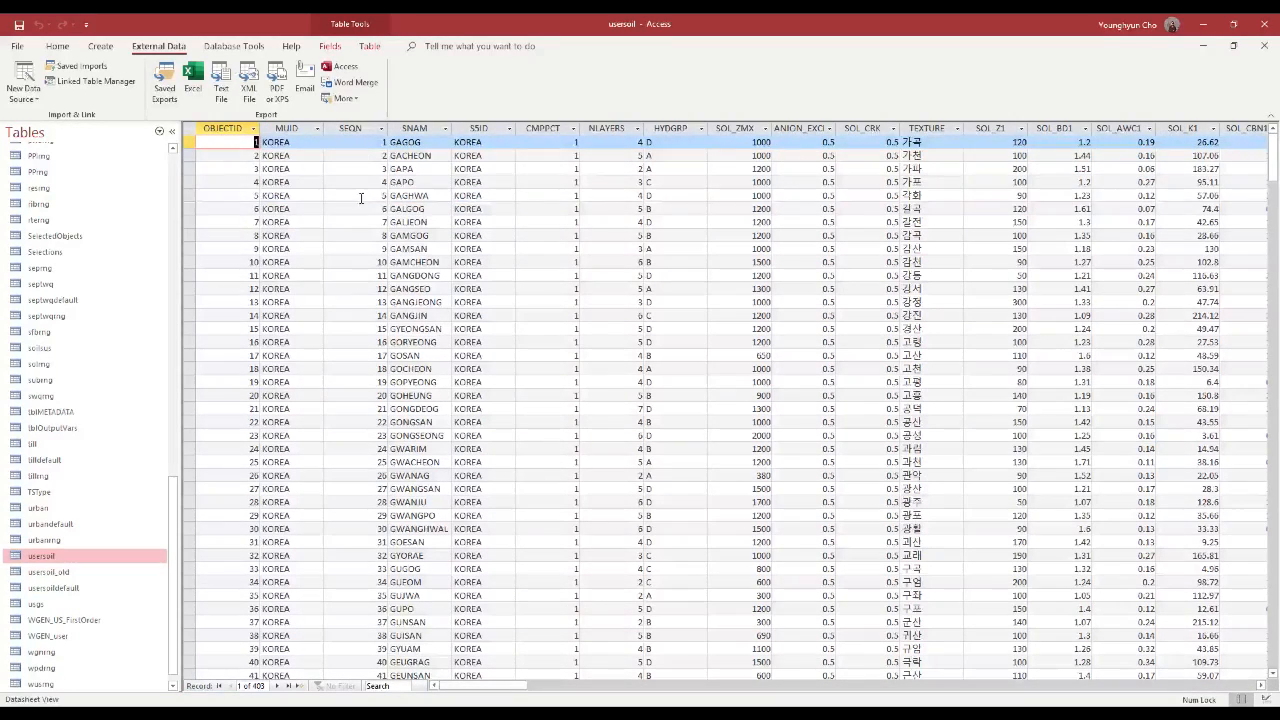
pyautogui.click(361, 199)
pyautogui.moveTo(1265, 162); pyautogui.dragTo(1206, 631)
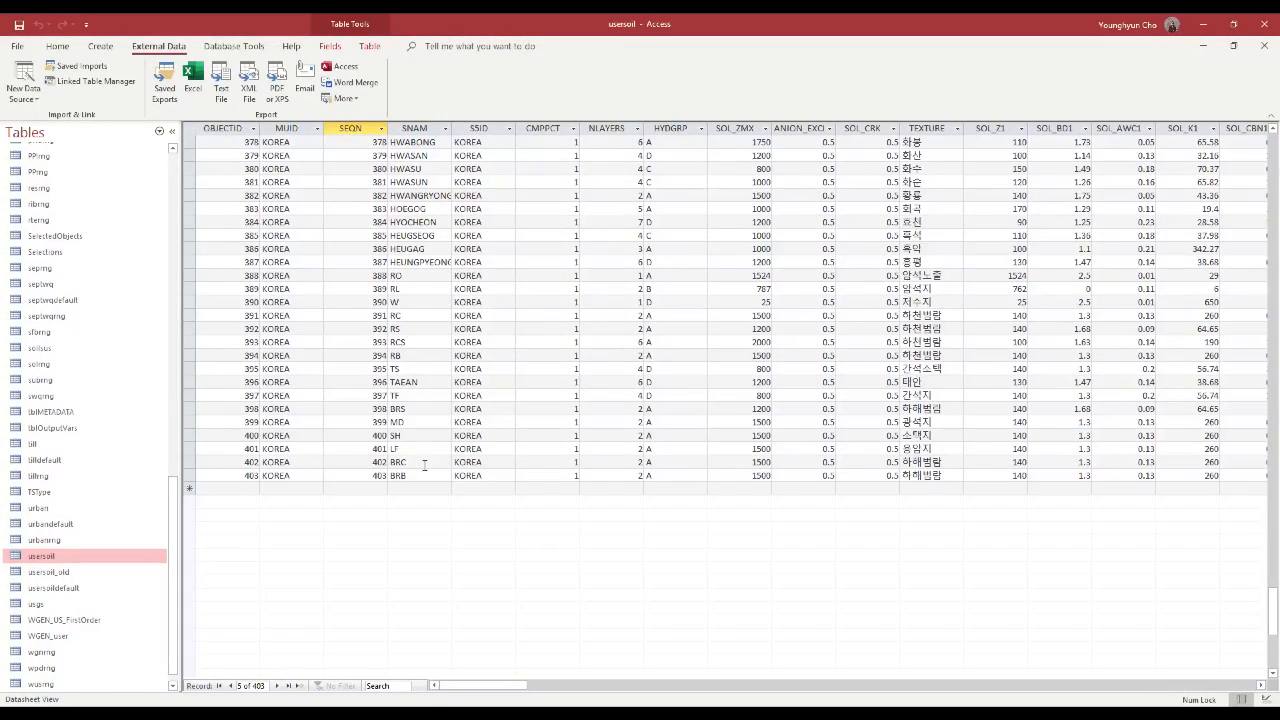
pyautogui.scroll(15, 797, 369)
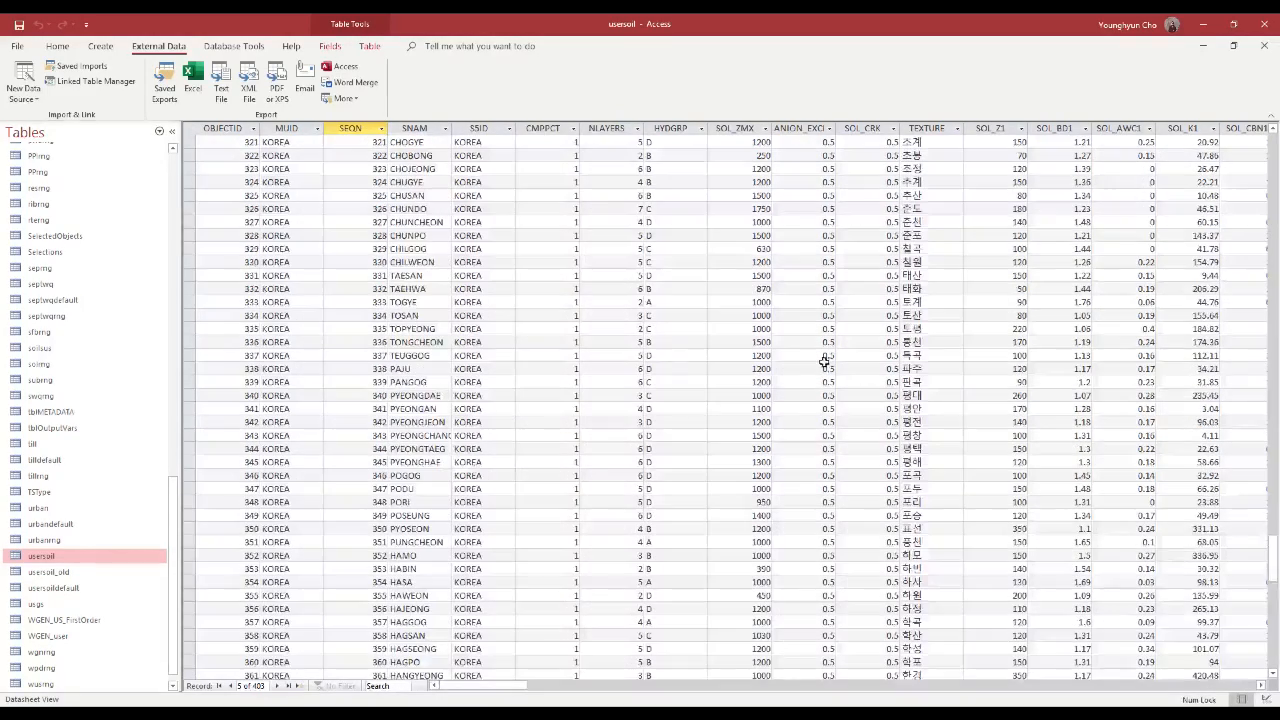
pyautogui.moveTo(1274, 549); pyautogui.dragTo(1274, 145)
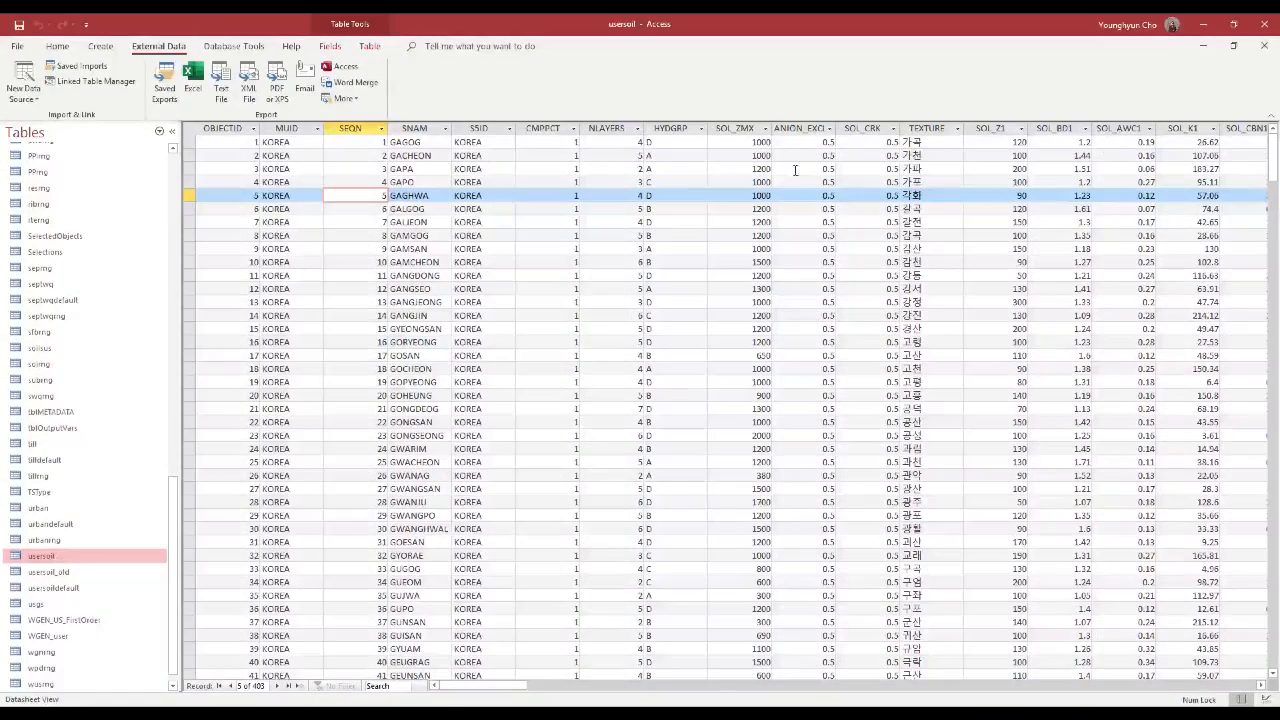
pyautogui.moveTo(508, 689); pyautogui.dragTo(736, 684)
pyautogui.hotkey('ctrl', 'Home')
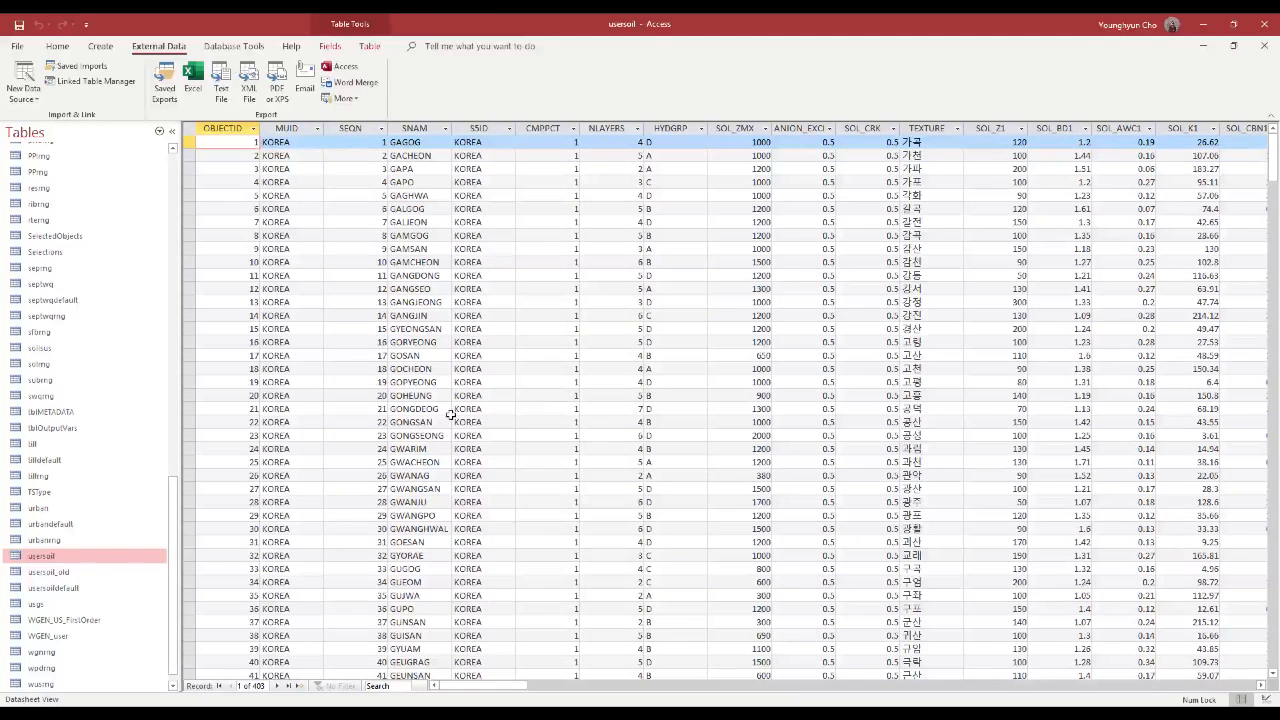
# Close the QSWATRef2012 database and the YDdam folder window to return to the QGIS project
pyautogui.click(86, 560)
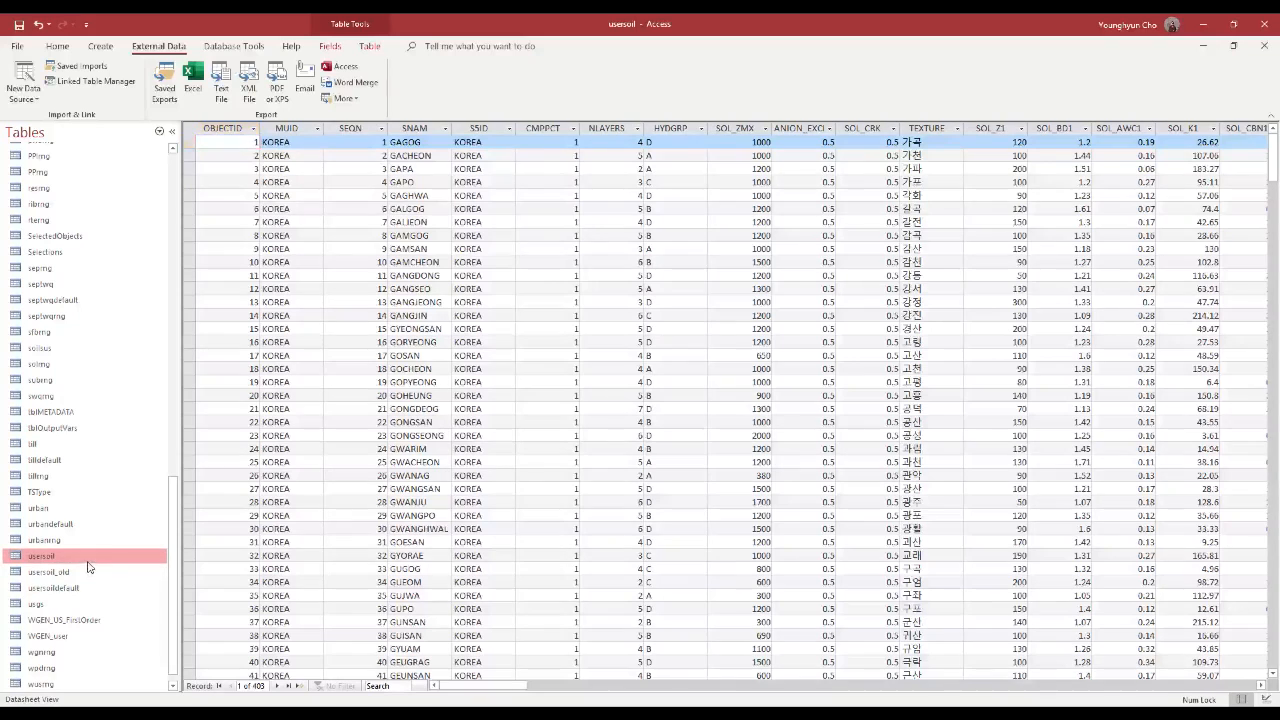
pyautogui.click(1265, 27)
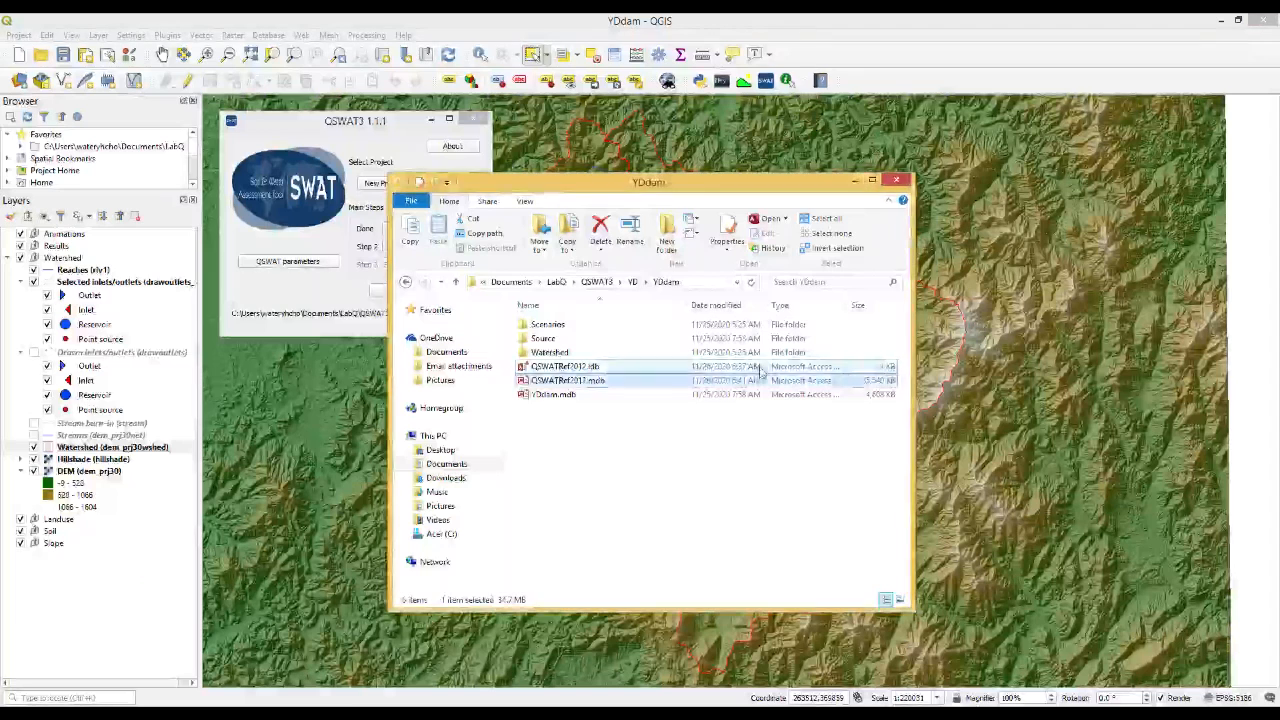
pyautogui.click(760, 370)
pyautogui.press('F2')
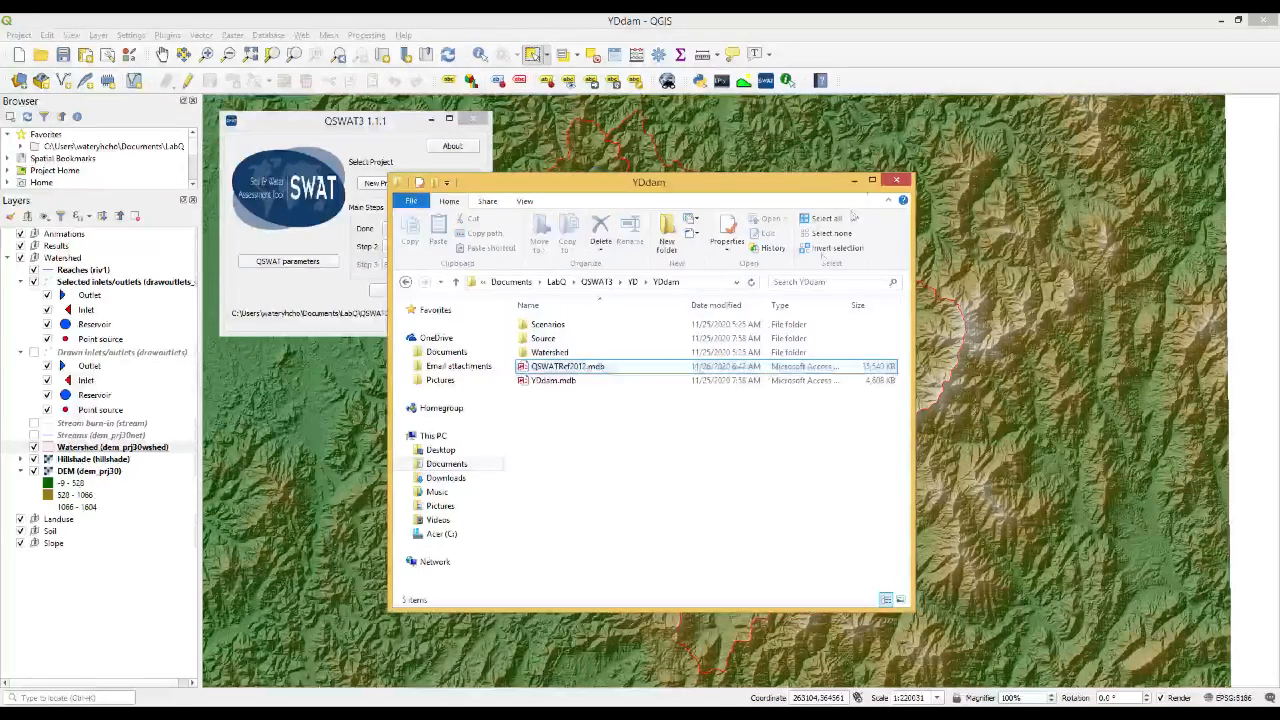
pyautogui.click(896, 180)
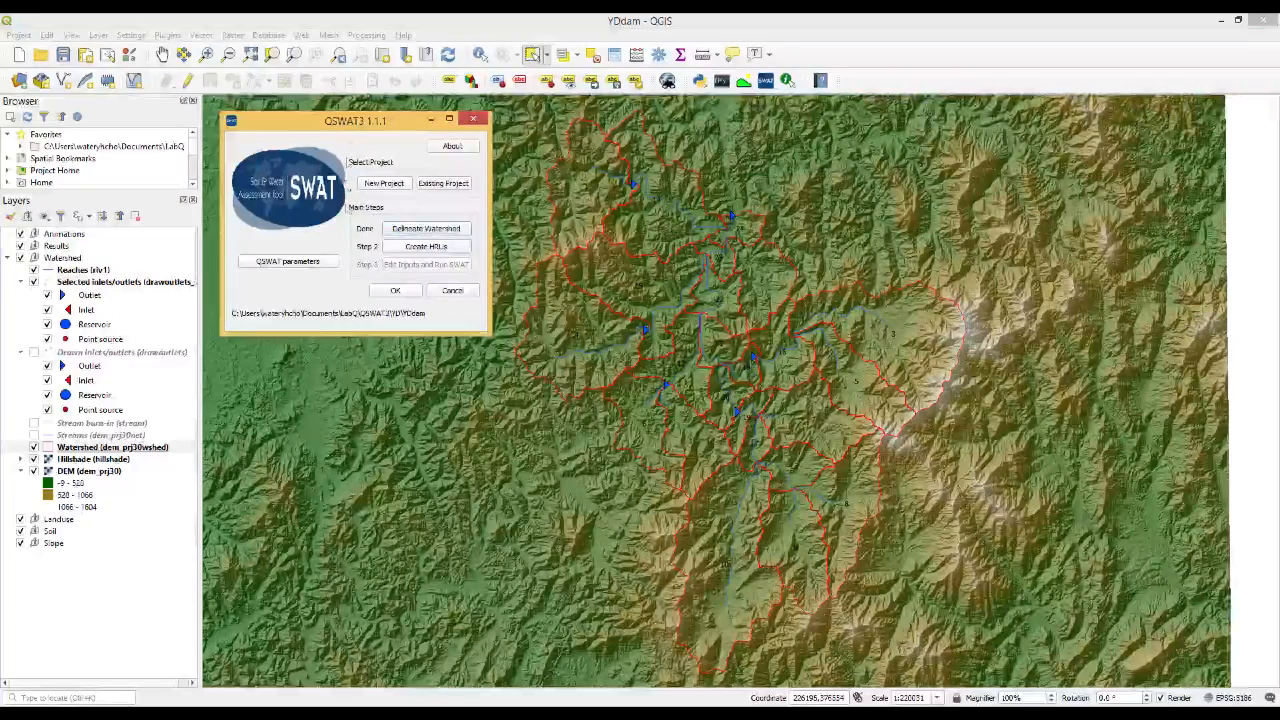
# Open the Create HRUs step in QSWAT3 and select lu_prj30.tif from the data\landuse folder as the landuse map
pyautogui.click(397, 247)
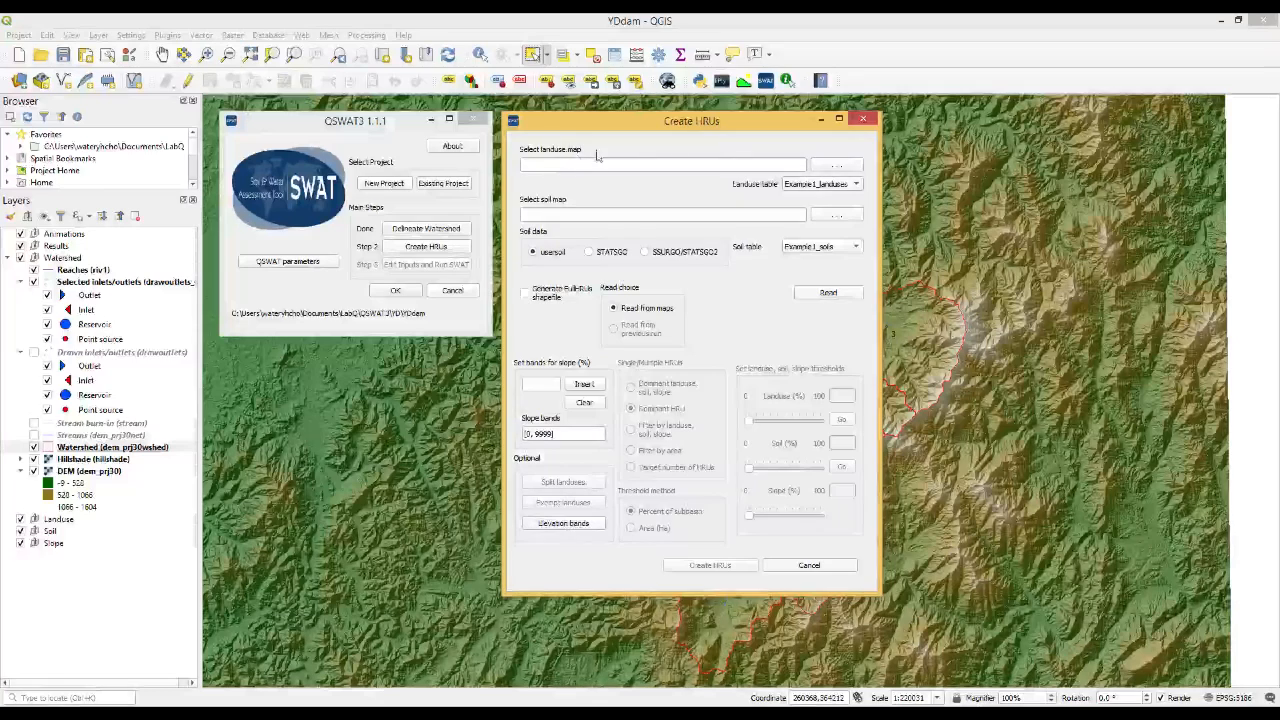
pyautogui.click(831, 167)
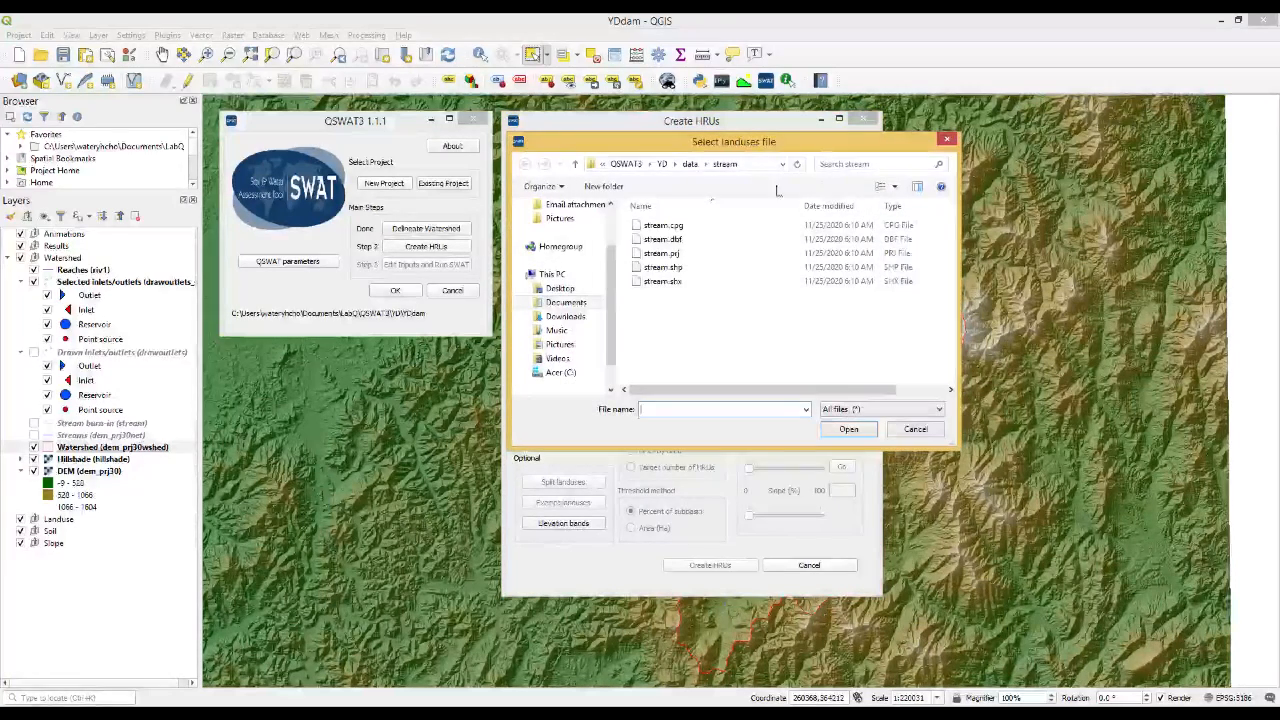
pyautogui.click(690, 164)
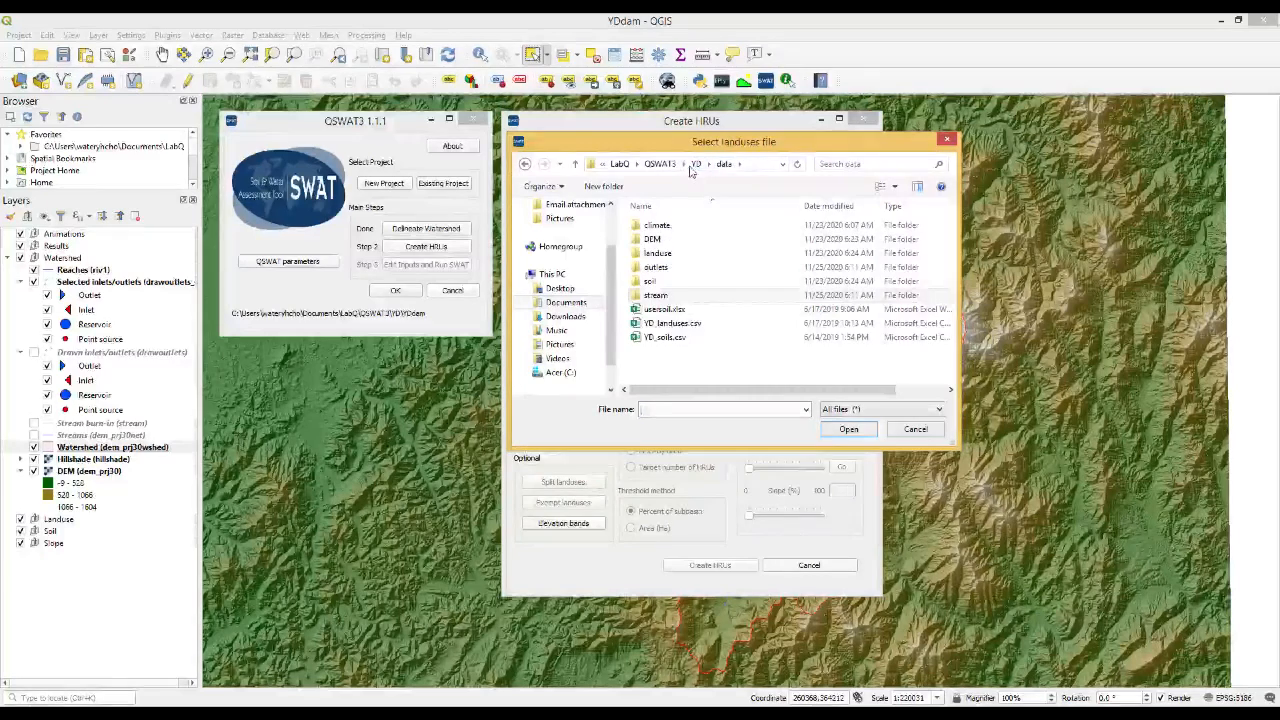
pyautogui.doubleClick(658, 254)
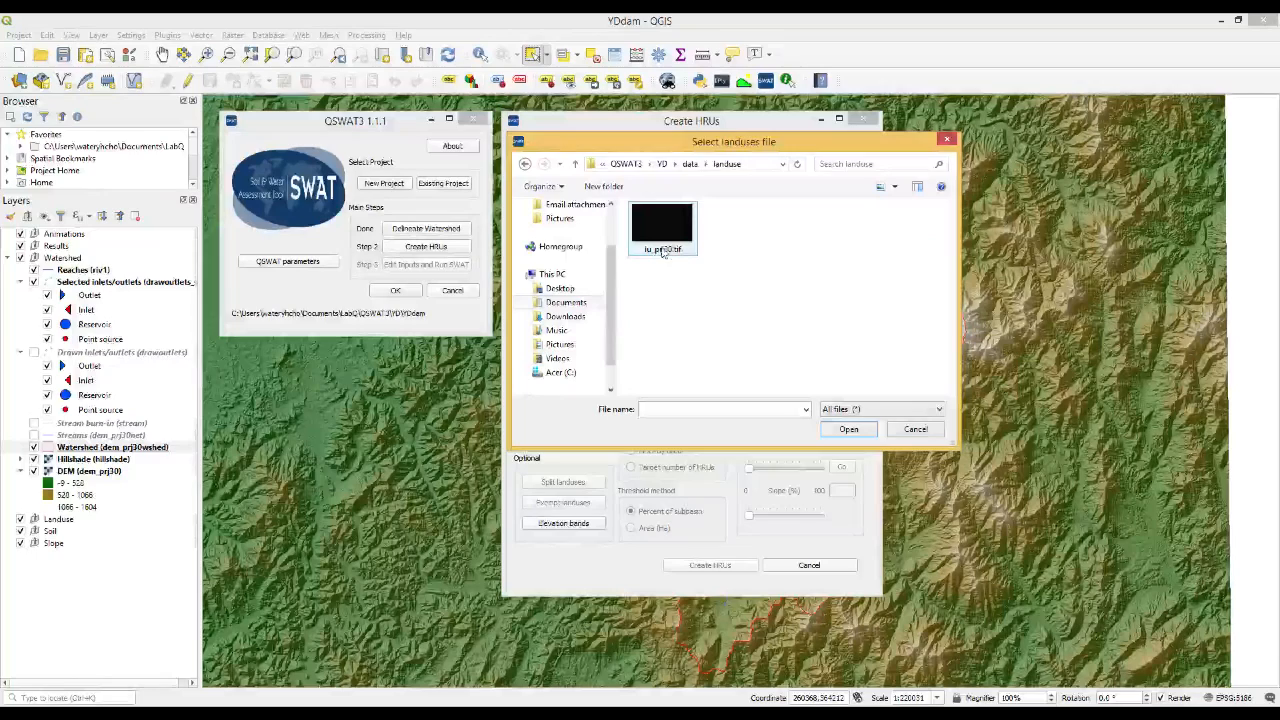
pyautogui.doubleClick(661, 240)
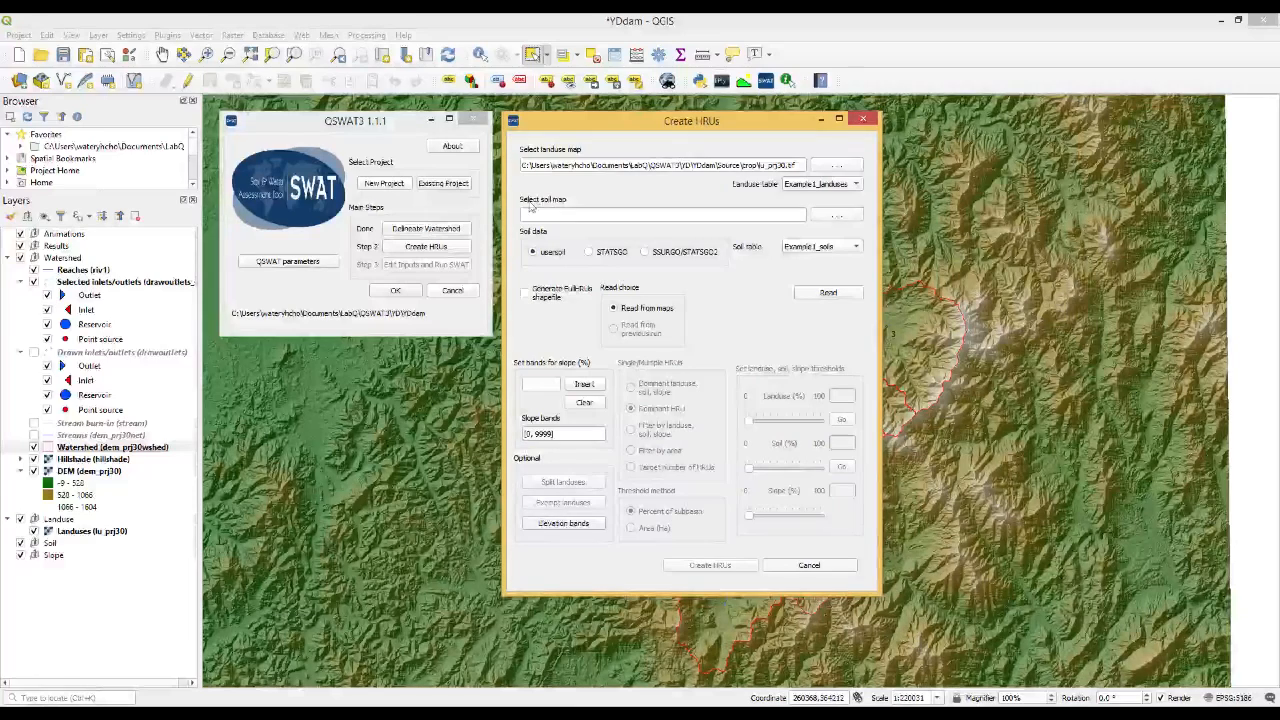
# Select soil_prj30.tif from the data\soil folder as the soil map
pyautogui.click(840, 215)
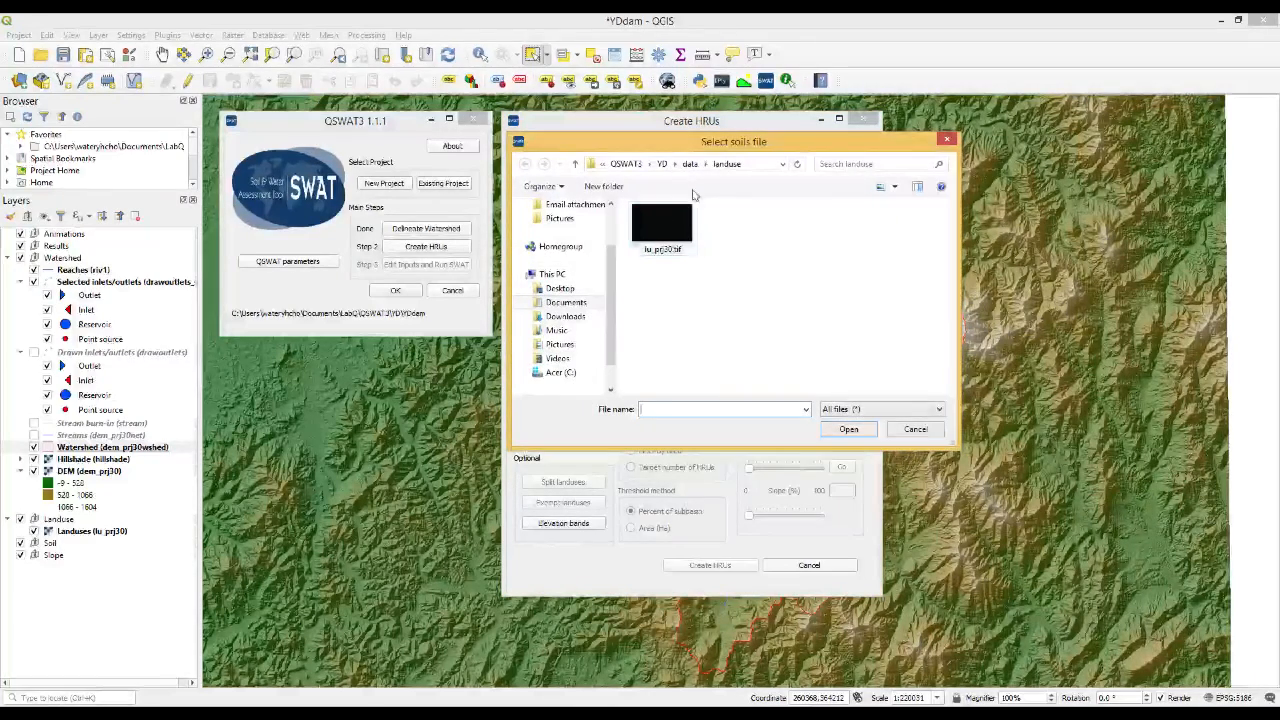
pyautogui.click(689, 164)
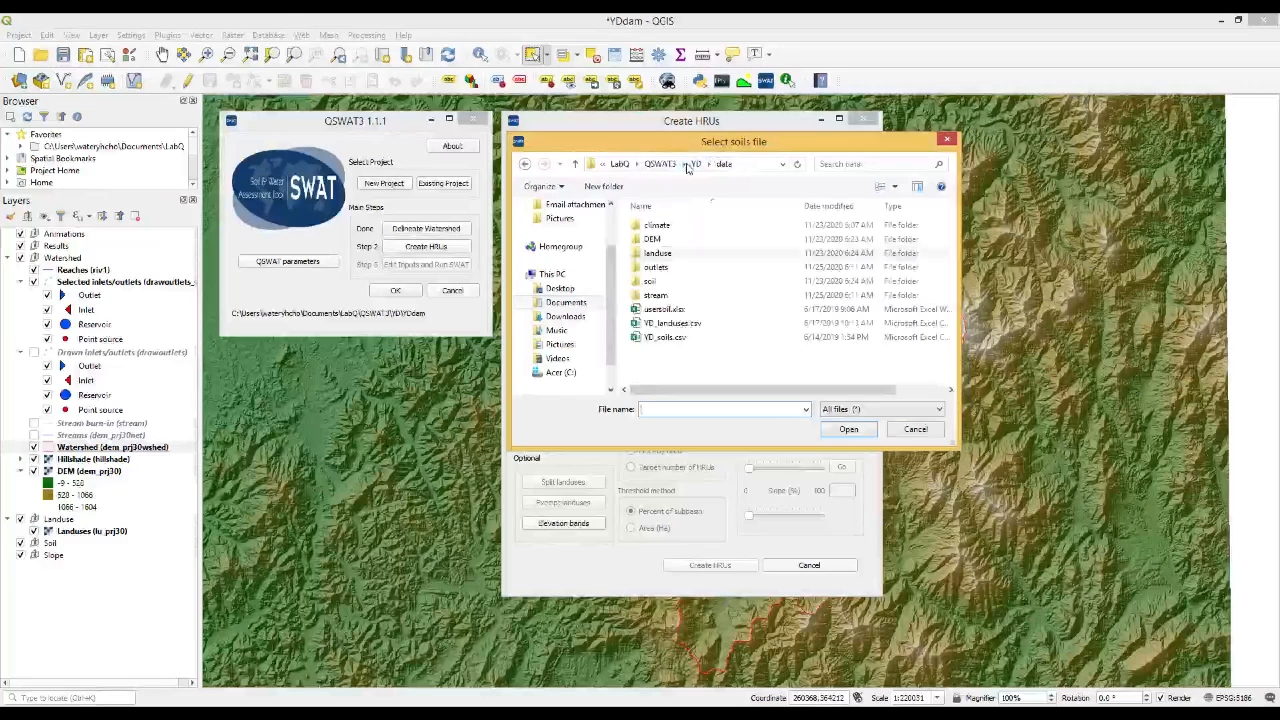
pyautogui.doubleClick(652, 282)
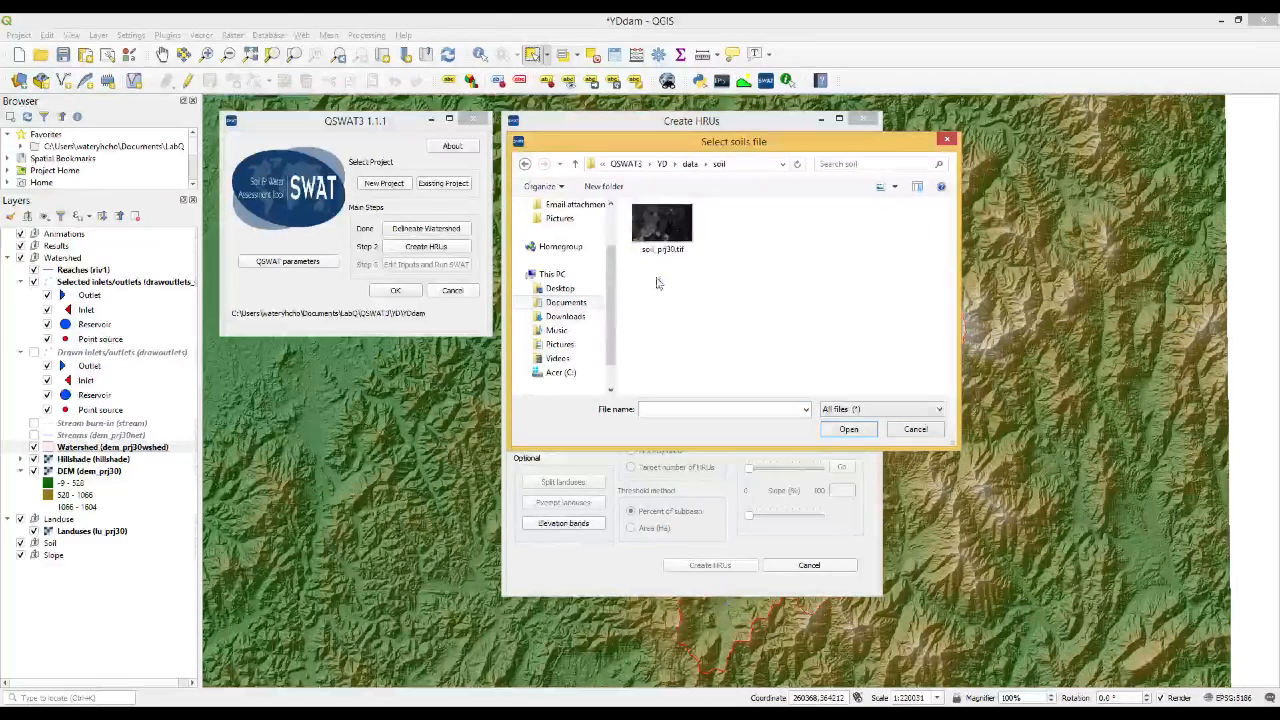
pyautogui.doubleClick(671, 230)
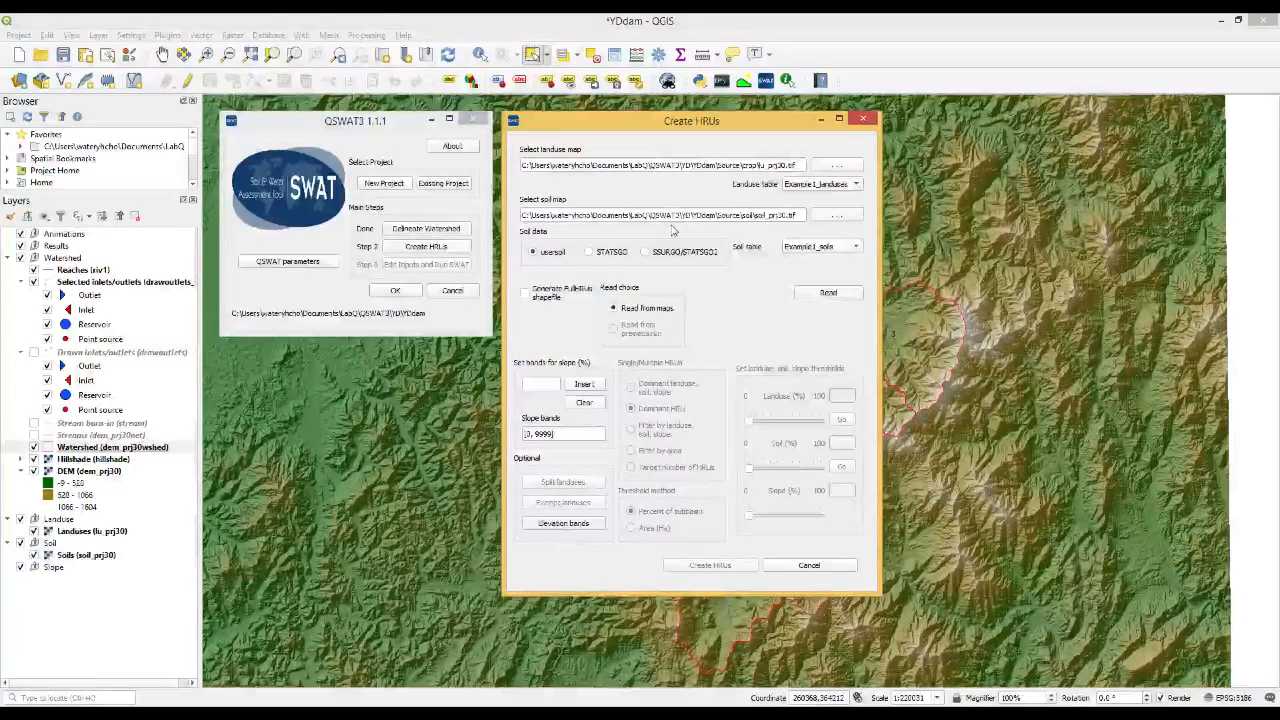
# Set both the landuse table and the soil table to Use csv file
pyautogui.click(826, 188)
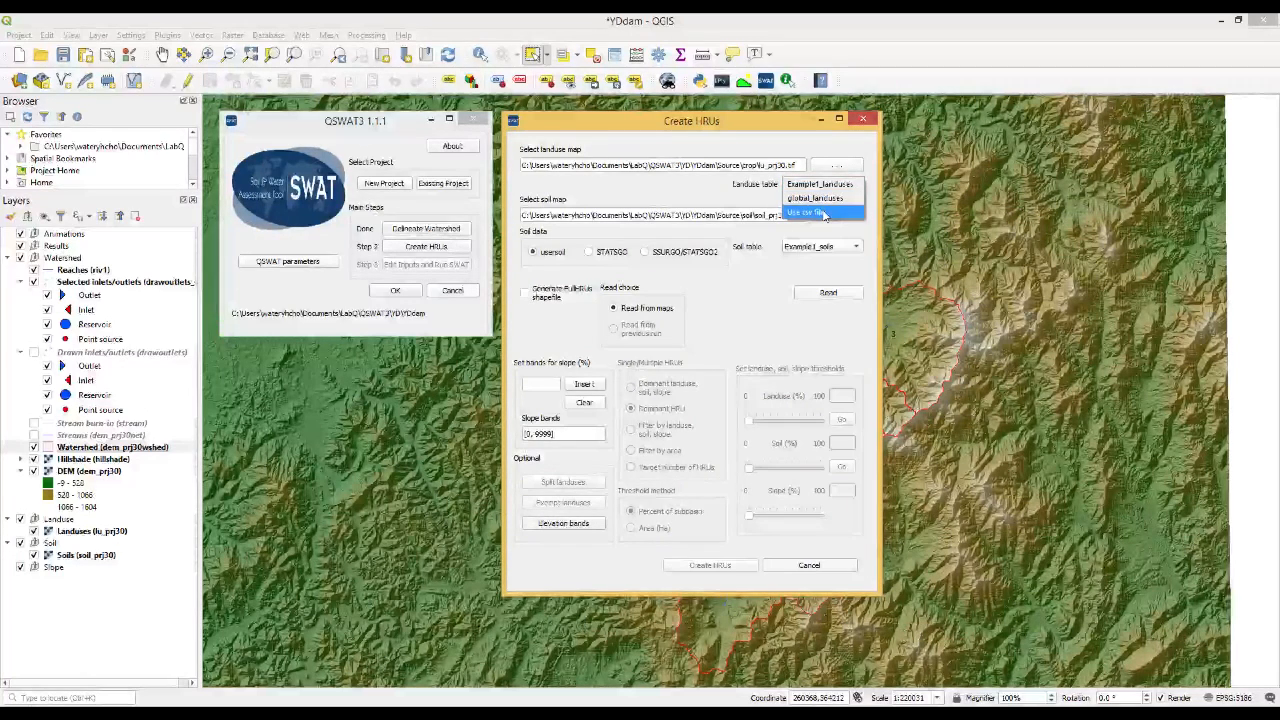
pyautogui.click(824, 213)
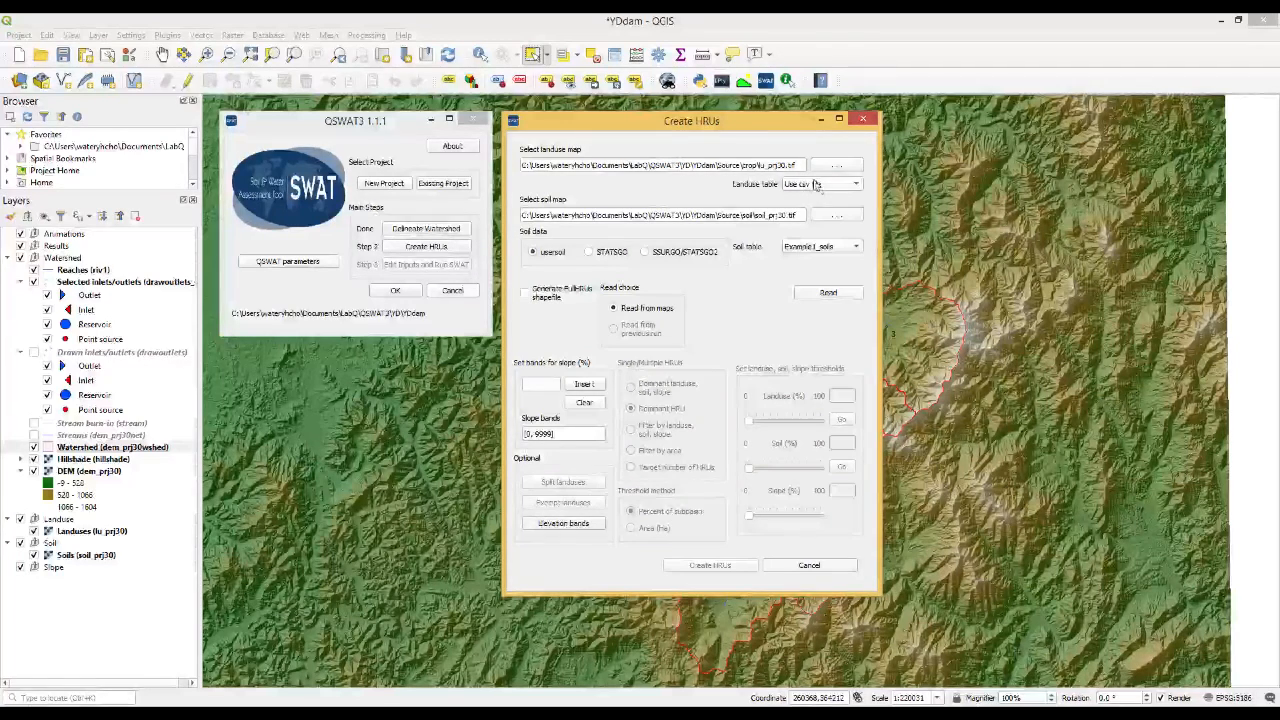
pyautogui.click(812, 248)
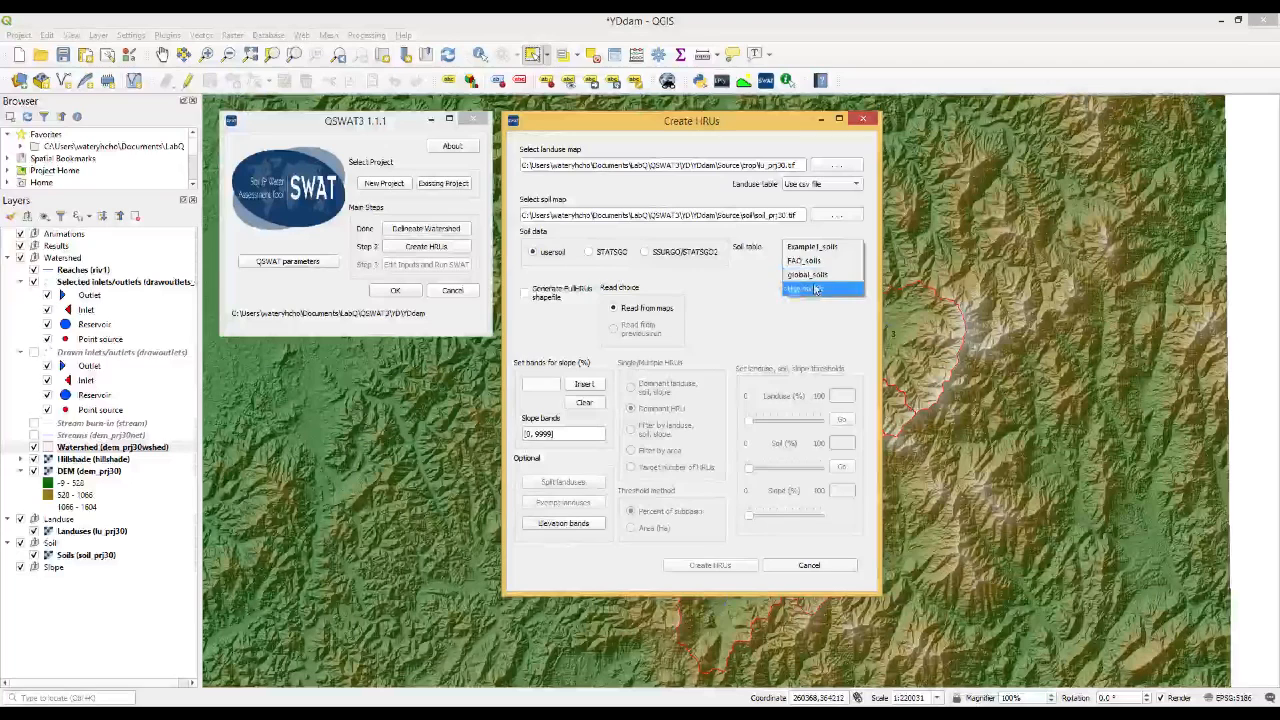
pyautogui.click(815, 289)
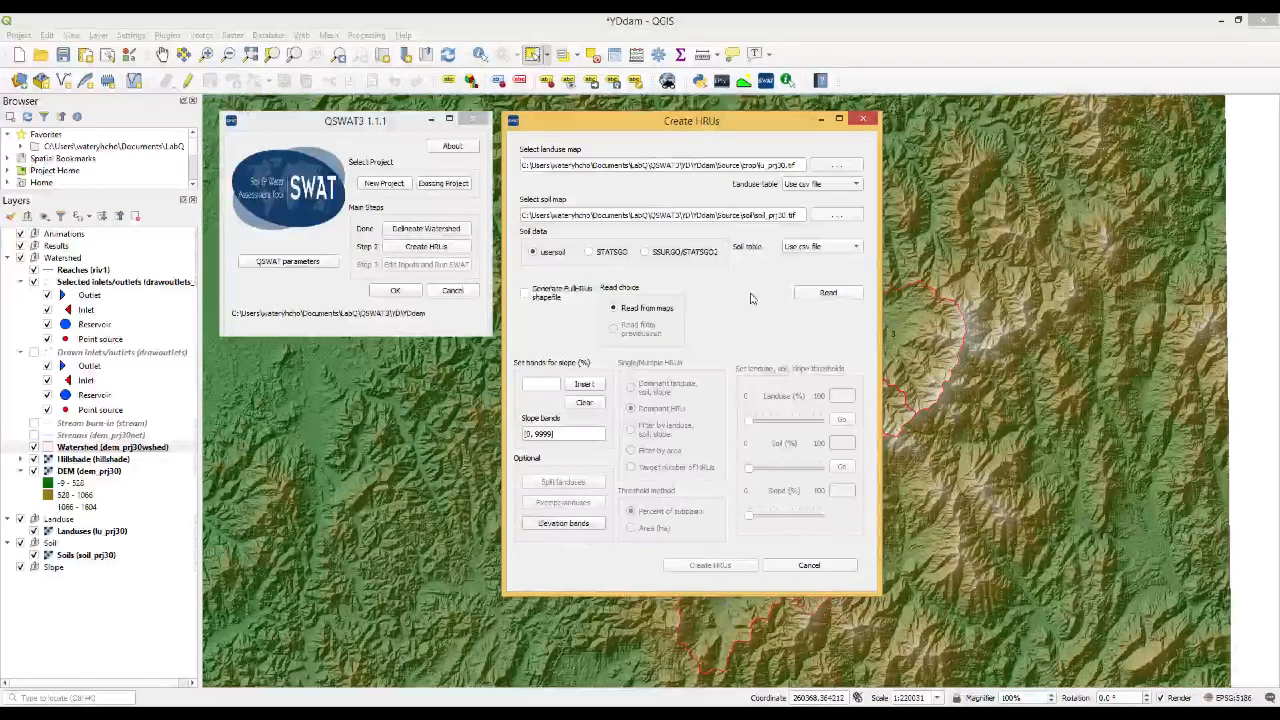
# Enable generation of the FullHRUs shapefile and insert a slope band division at 10%
pyautogui.click(524, 293)
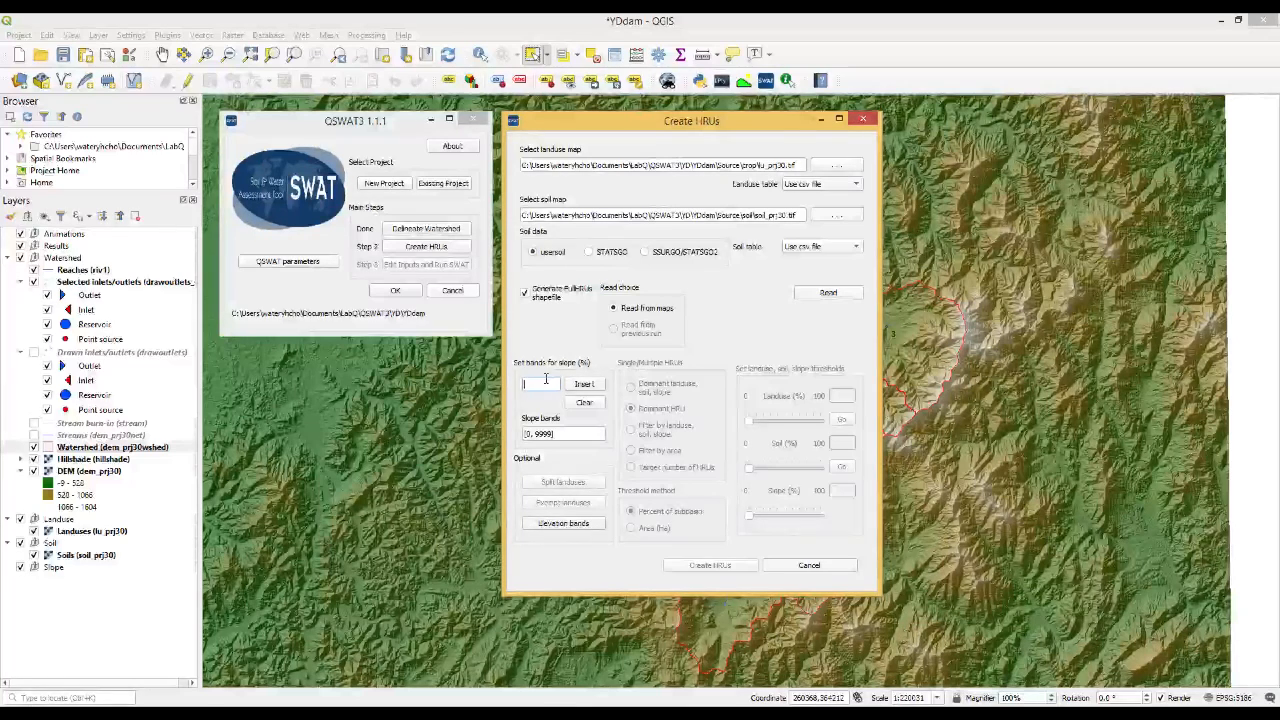
pyautogui.write('10')
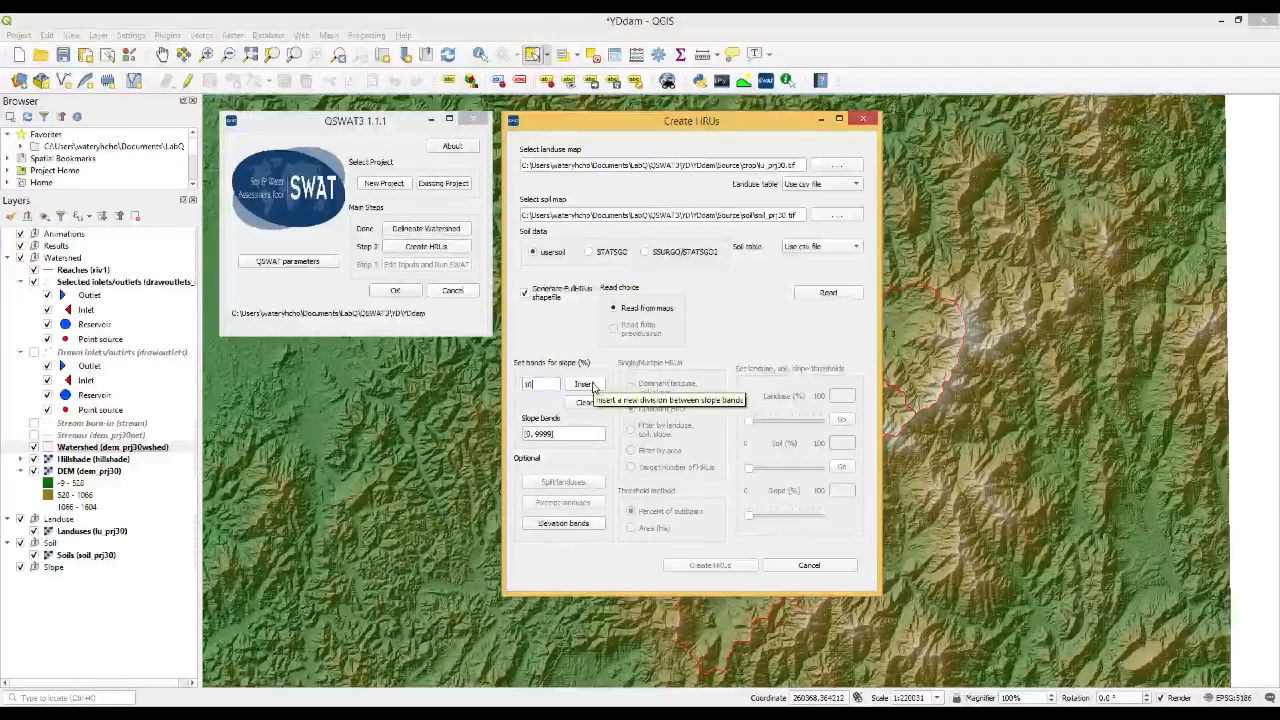
pyautogui.click(585, 385)
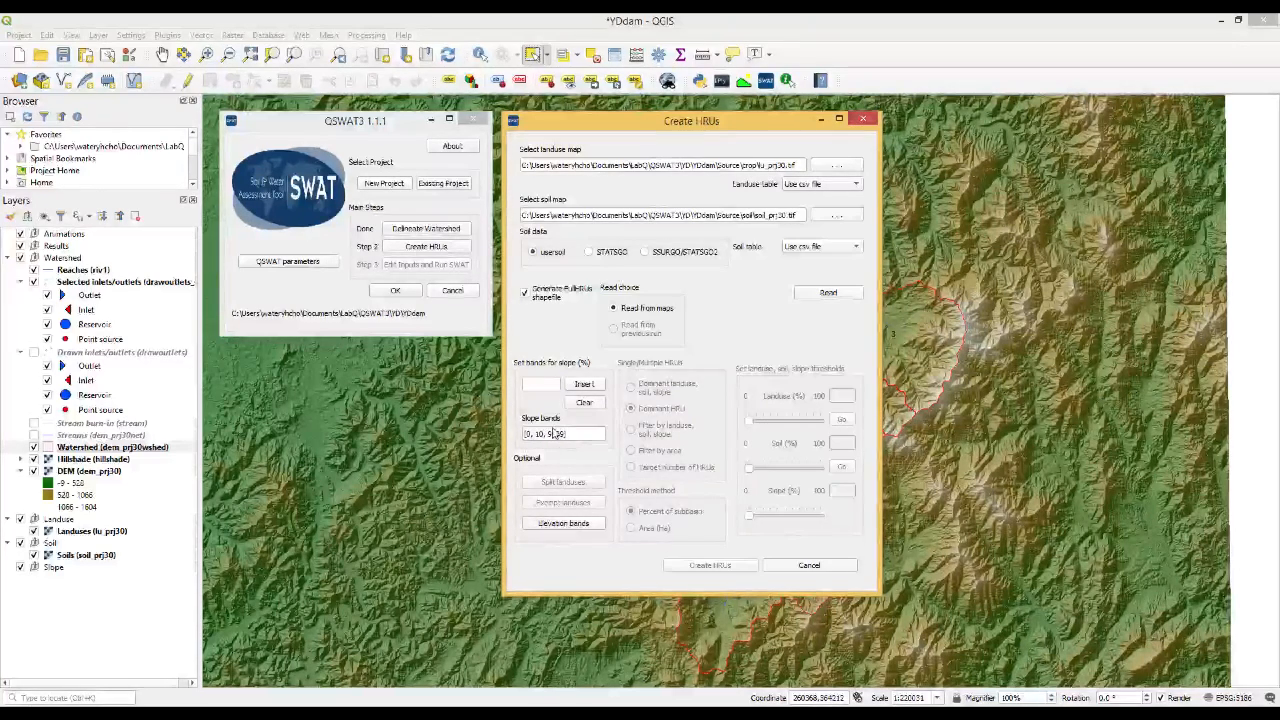
# Read the landuse, soil and slope data using YD_landuses.csv as the landuse lookup and YD_soils.csv as the soil lookup
pyautogui.click(822, 292)
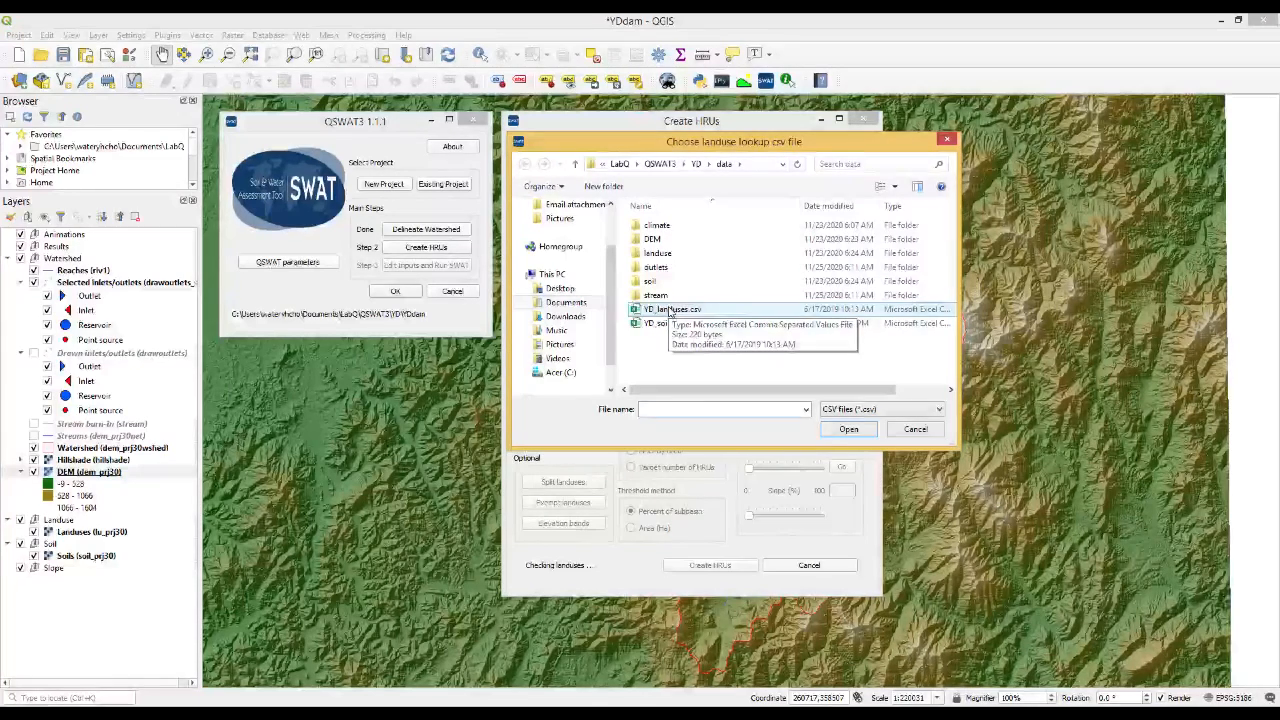
pyautogui.doubleClick(674, 311)
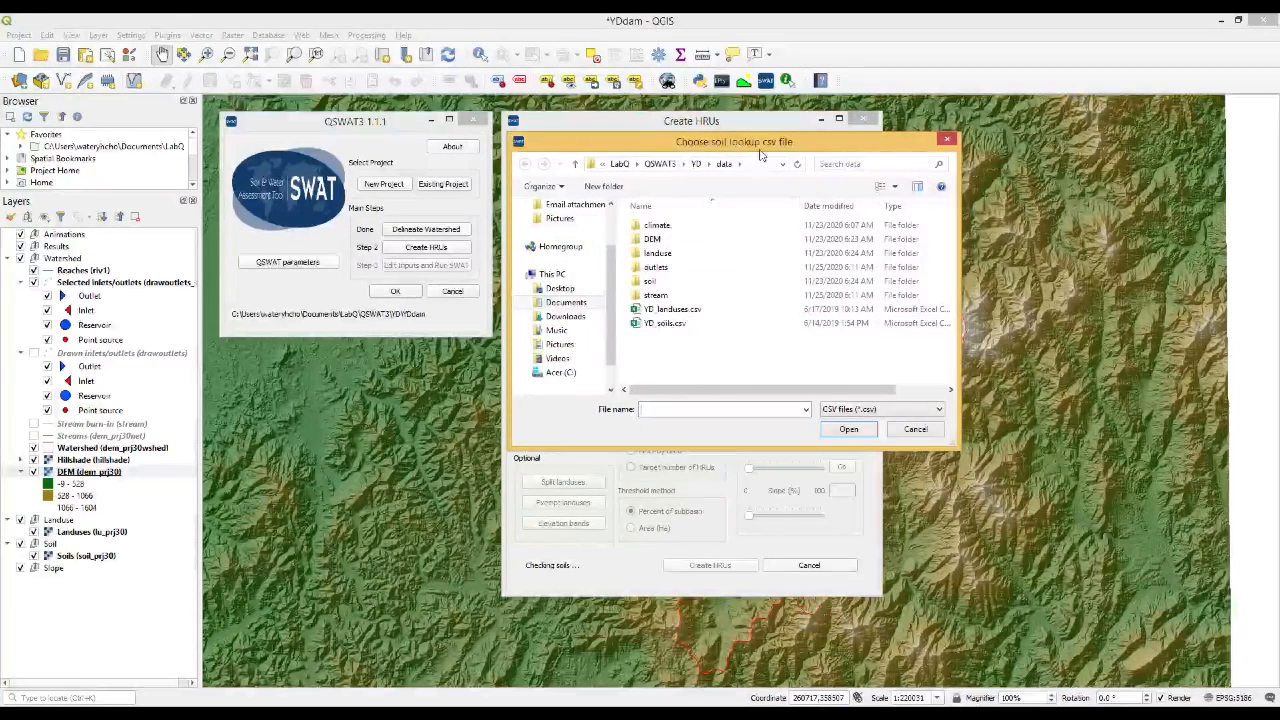
pyautogui.doubleClick(665, 323)
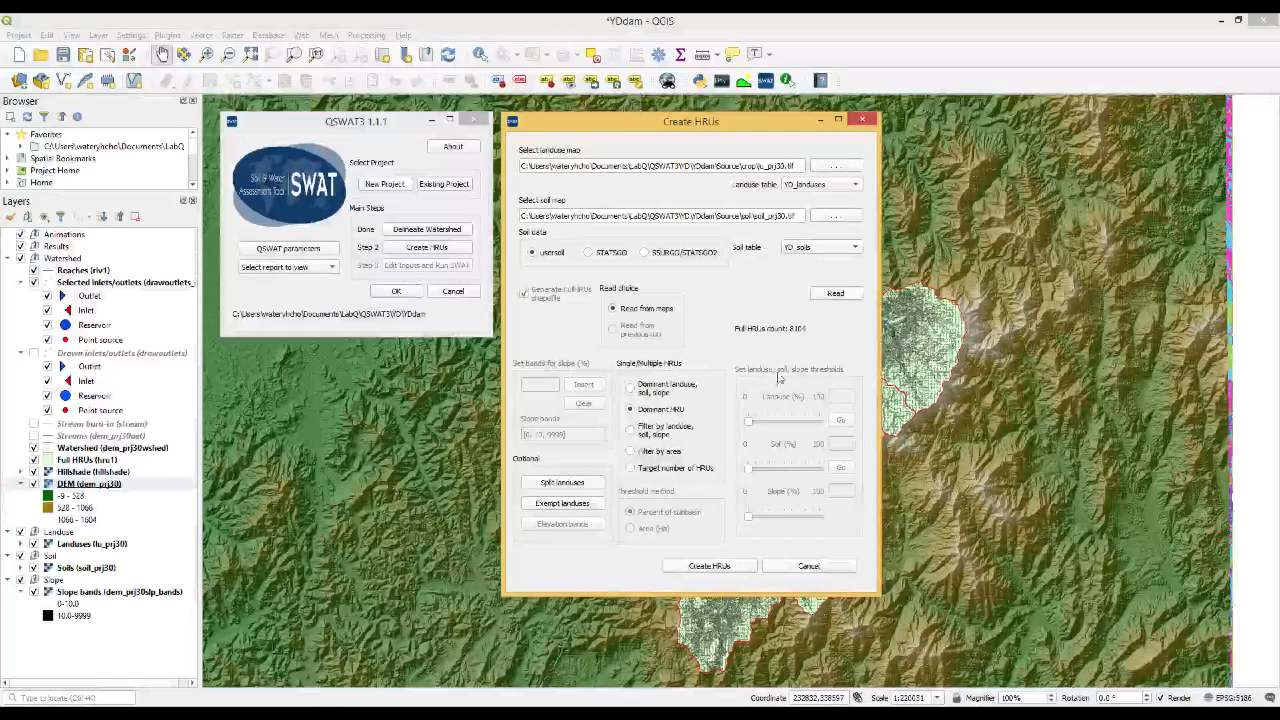
# Hide the DEM and Hillshade layers, then toggle the Landuses layer off and on to compare the soil and landuse rasters
pyautogui.click(819, 120)
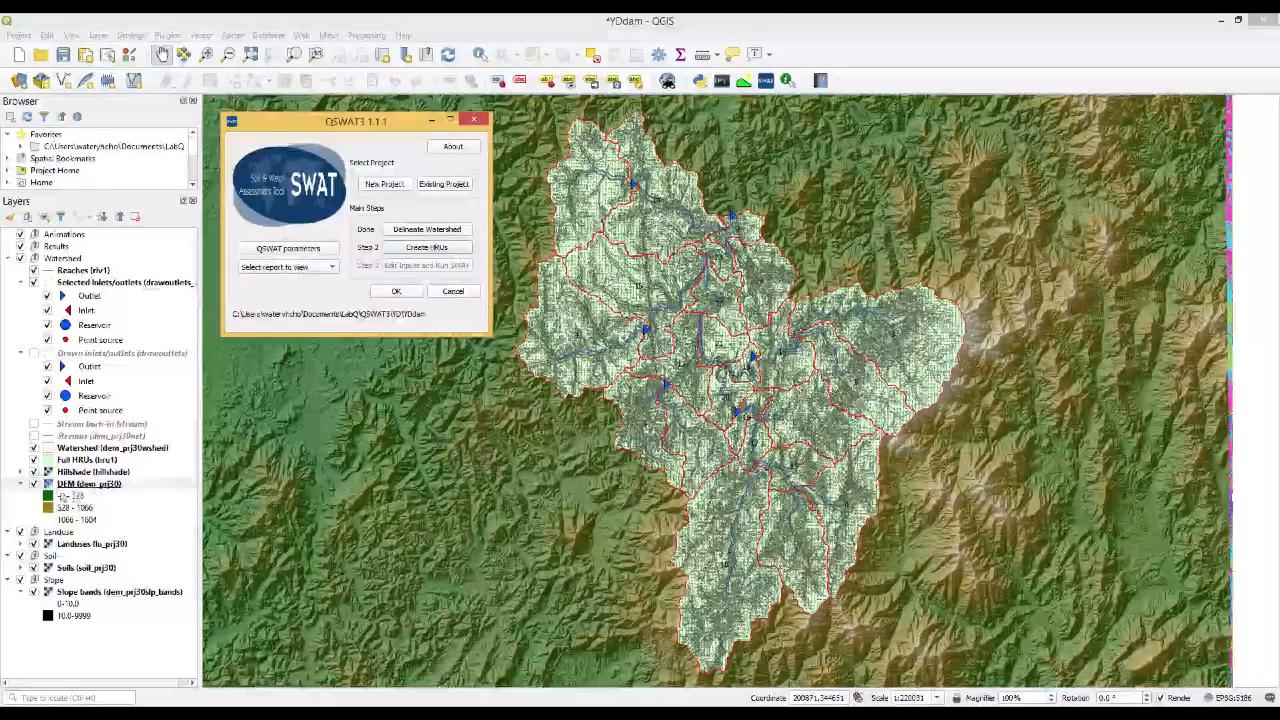
pyautogui.click(35, 485)
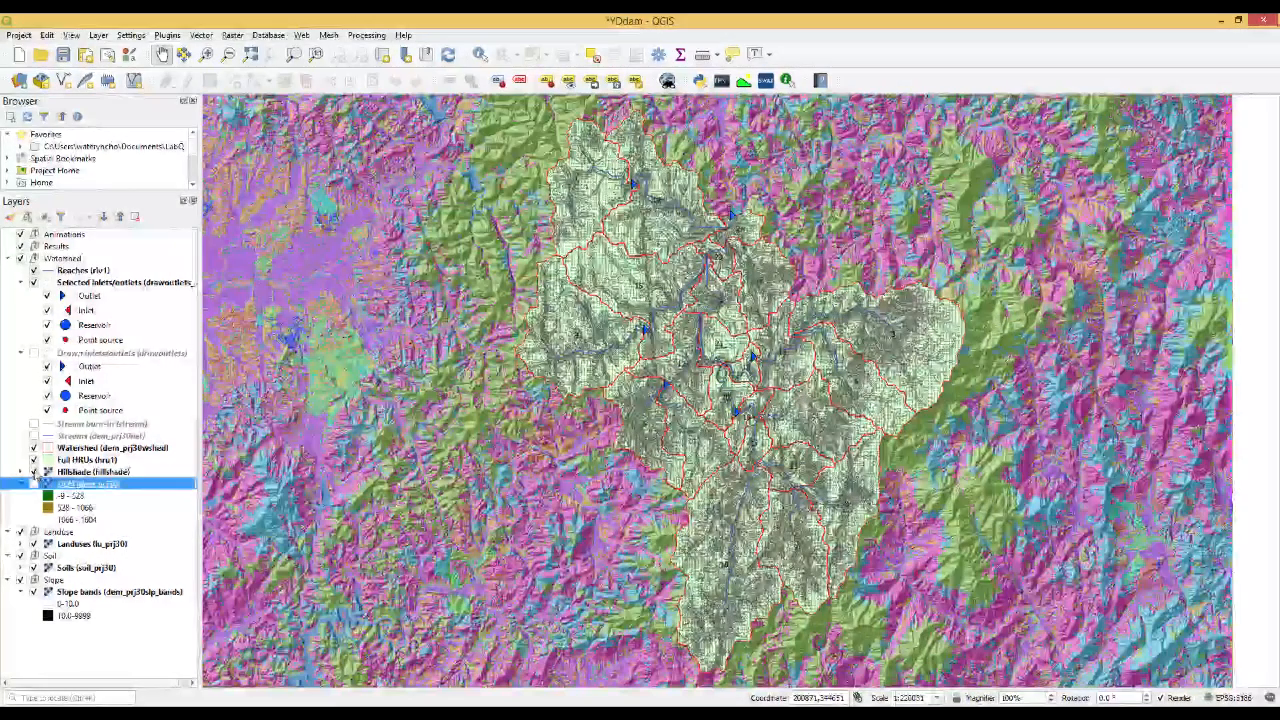
pyautogui.click(35, 473)
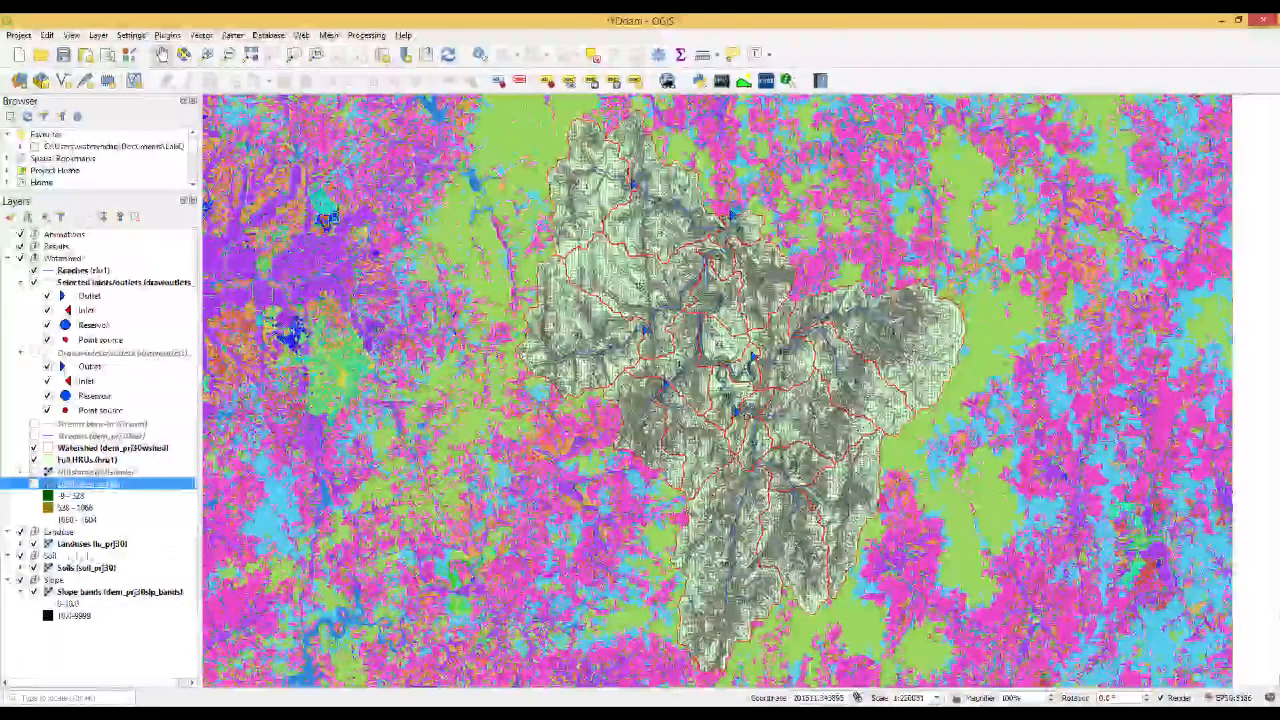
pyautogui.click(34, 544)
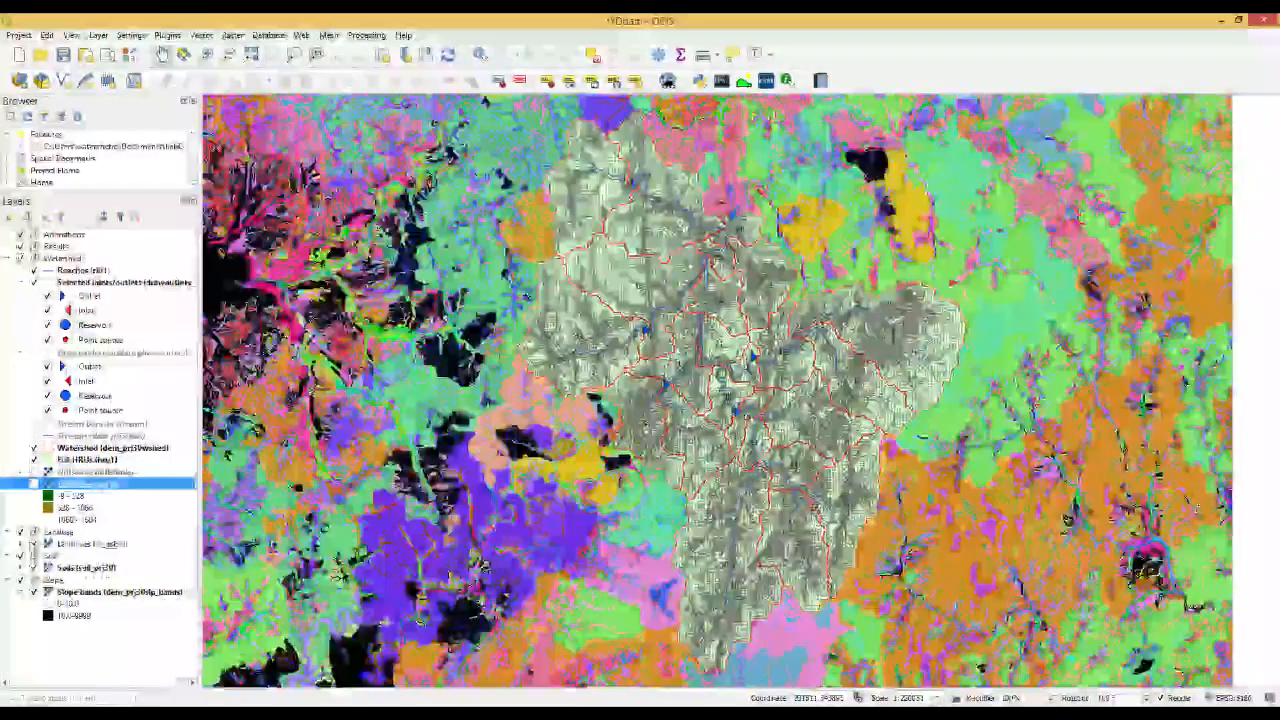
pyautogui.click(34, 544)
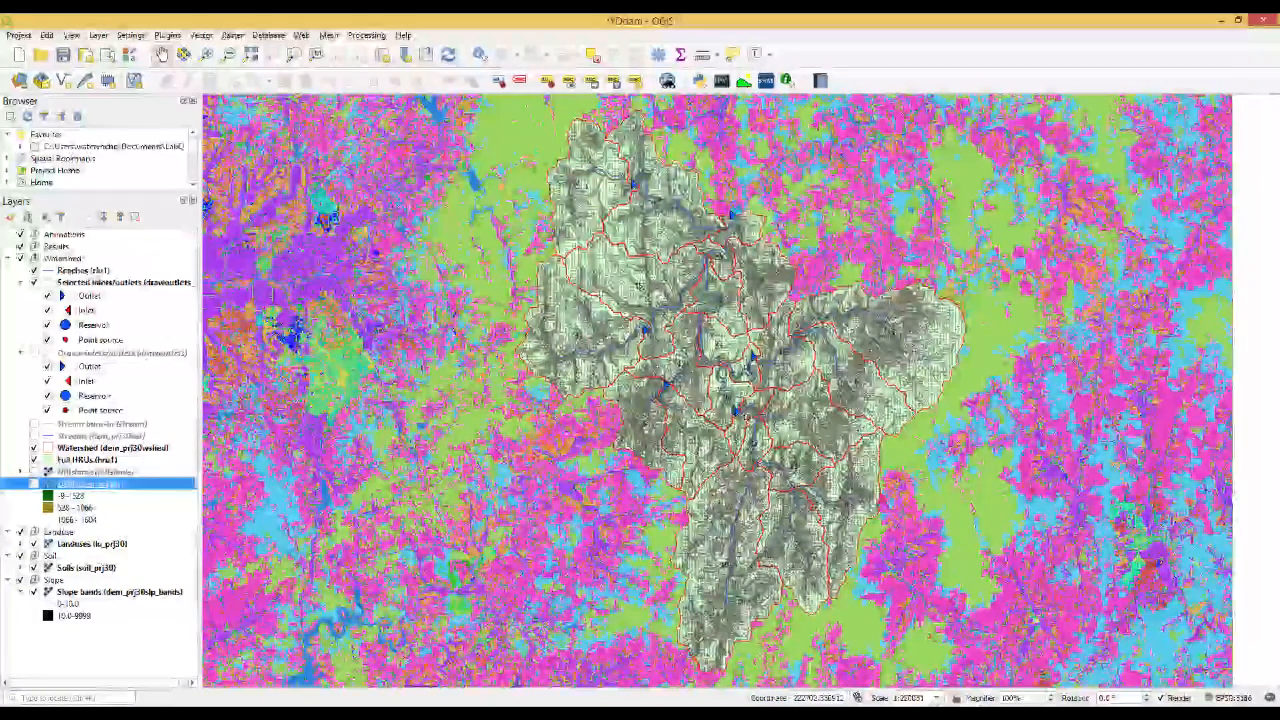
# Return to the Create HRUs dialog and choose Filter by landuse, soil, slope as the multiple-HRU method
pyautogui.hotkey('alt', 'Tab')
pyautogui.hotkey('alt', 'Tab')
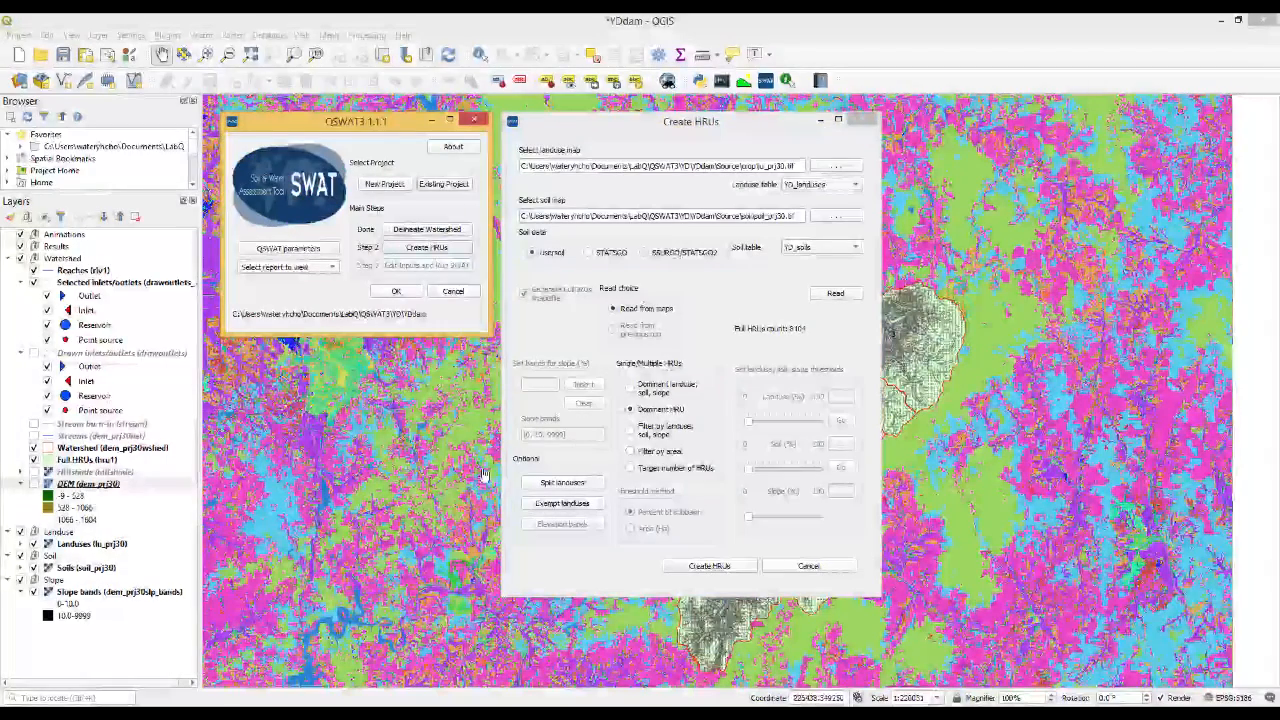
pyautogui.click(714, 125)
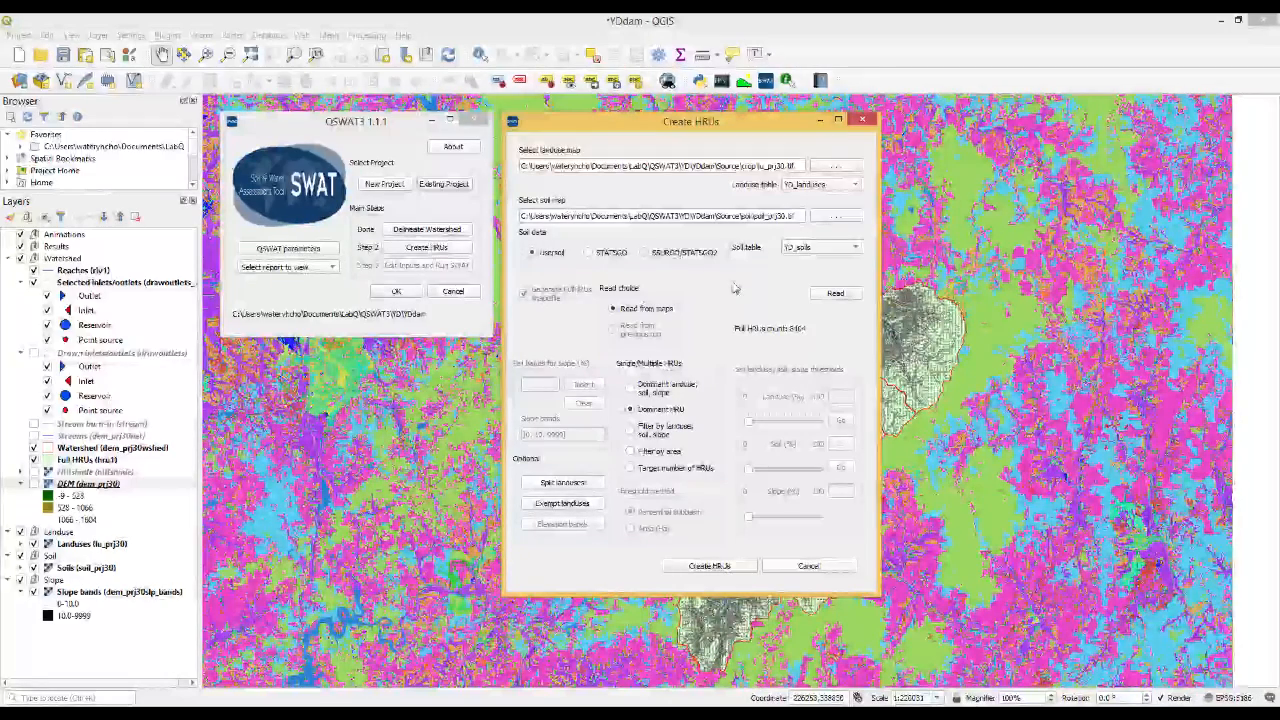
pyautogui.click(709, 566)
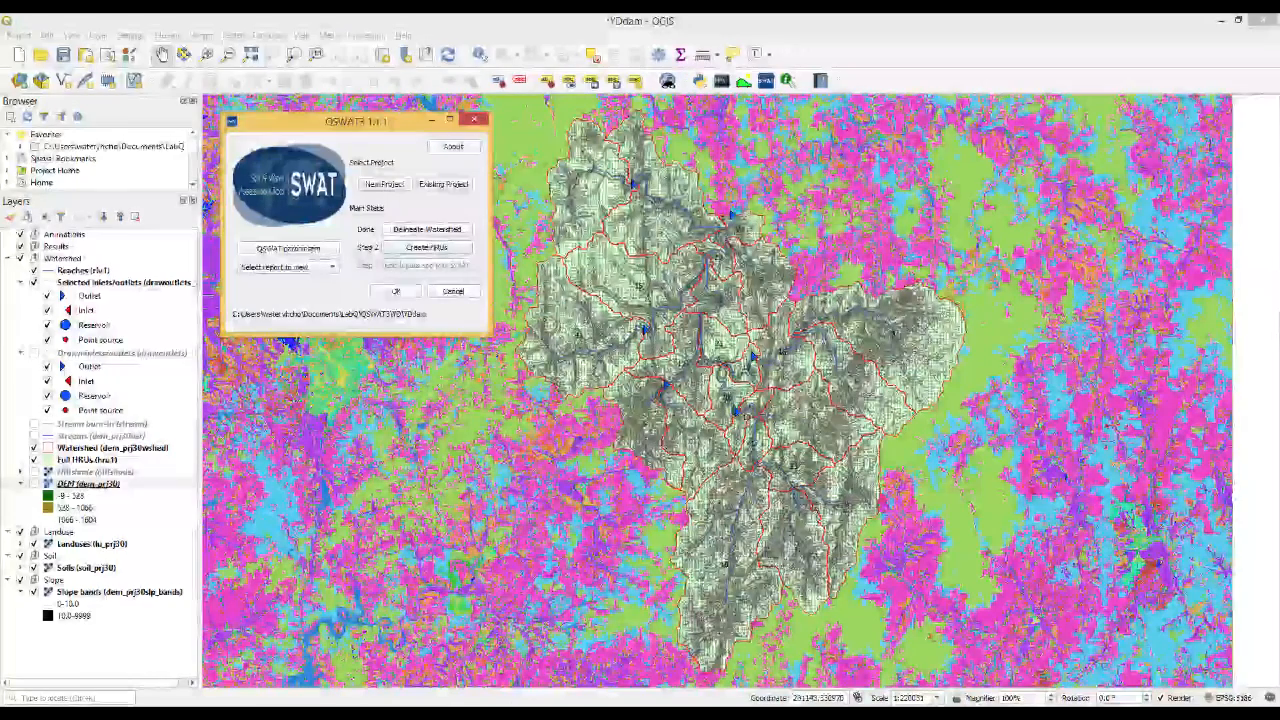
pyautogui.click(527, 715)
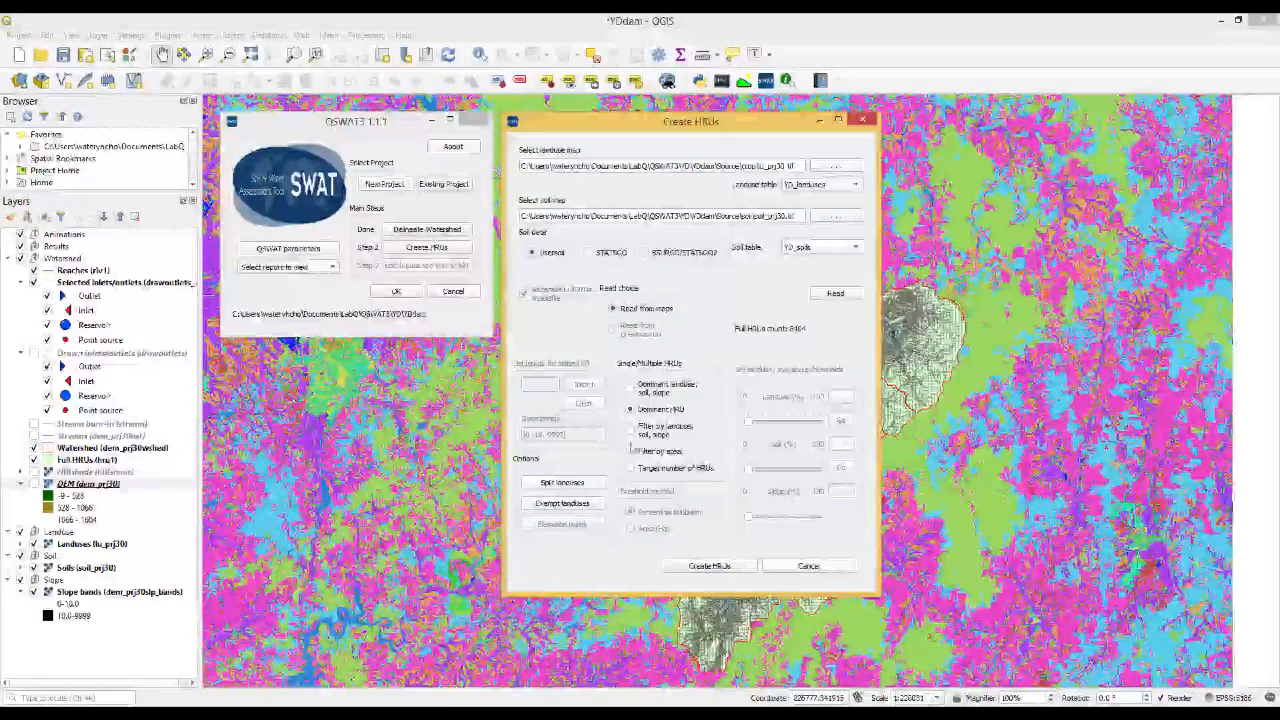
pyautogui.click(631, 432)
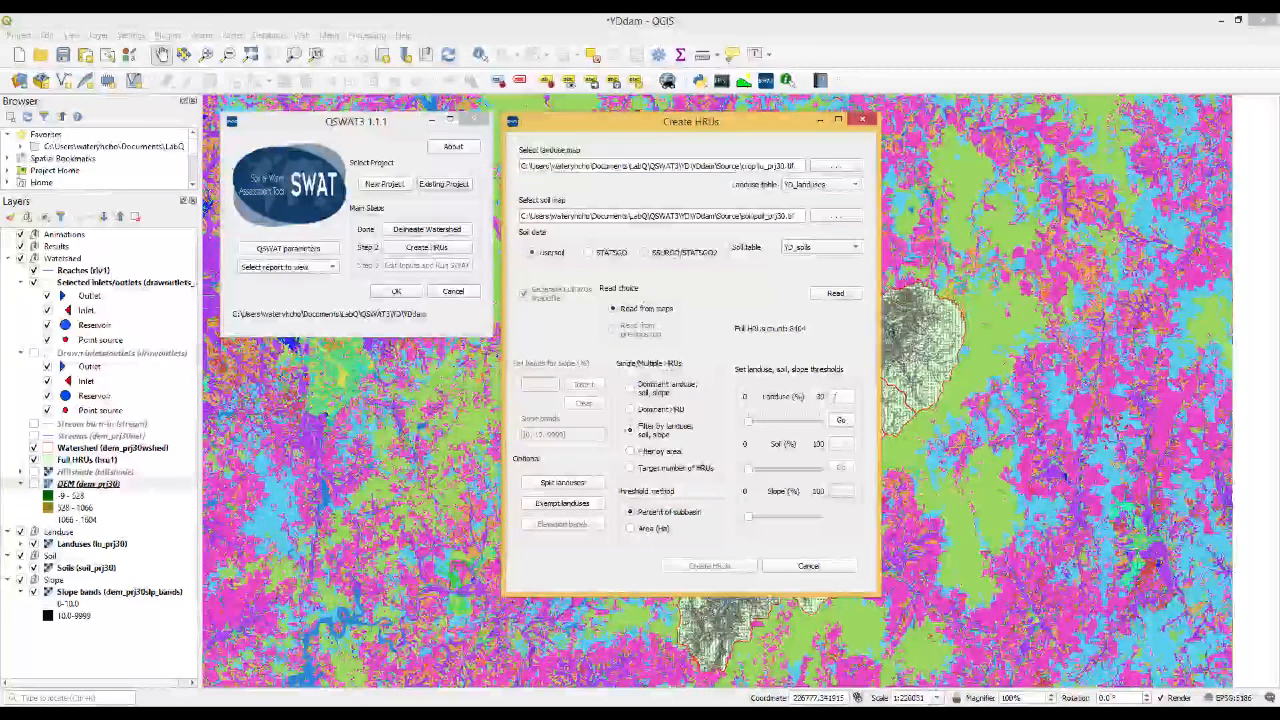
# Open the Elevation report and the Landuse and Soil report, and arrange their windows so both are accessible
pyautogui.click(310, 270)
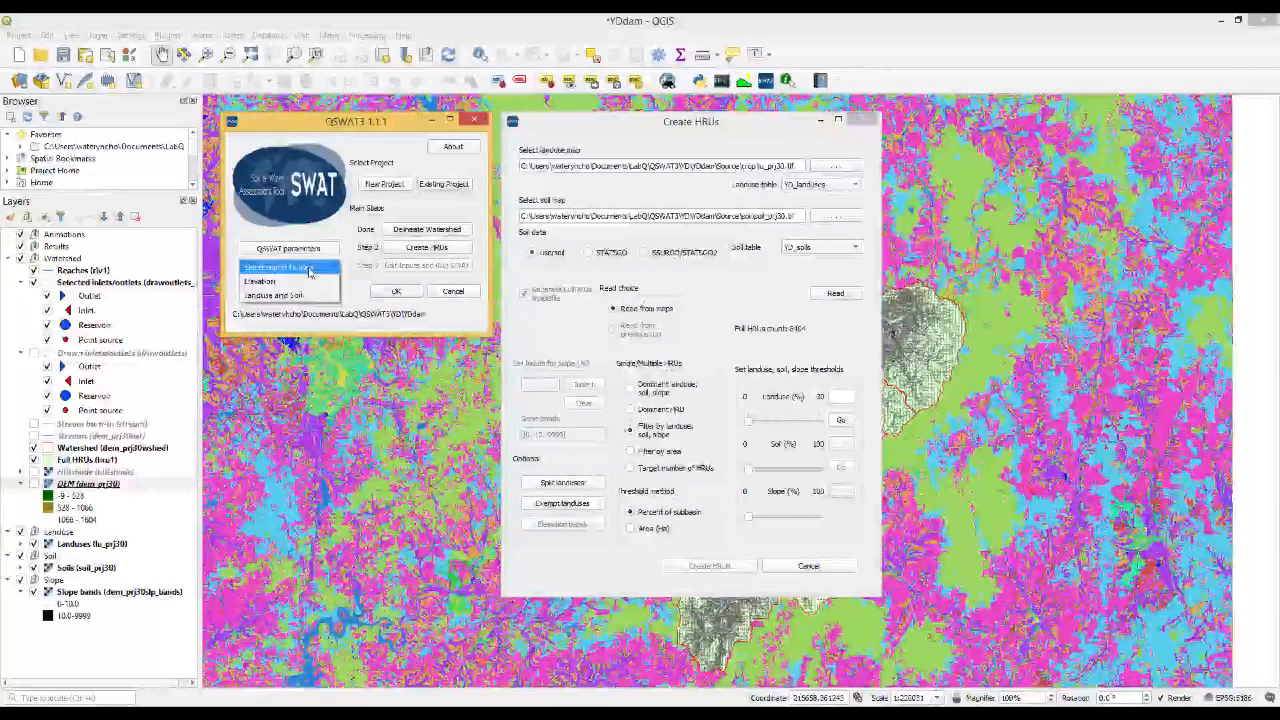
pyautogui.click(305, 286)
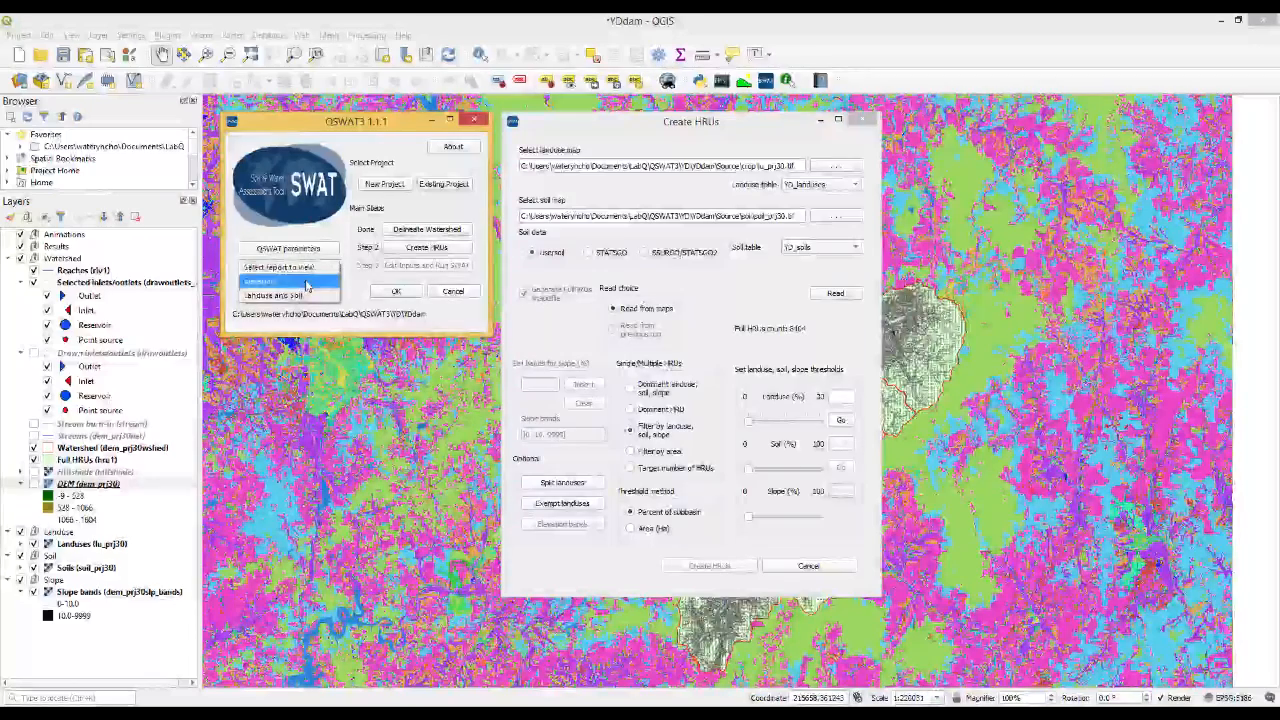
pyautogui.click(310, 269)
pyautogui.click(303, 298)
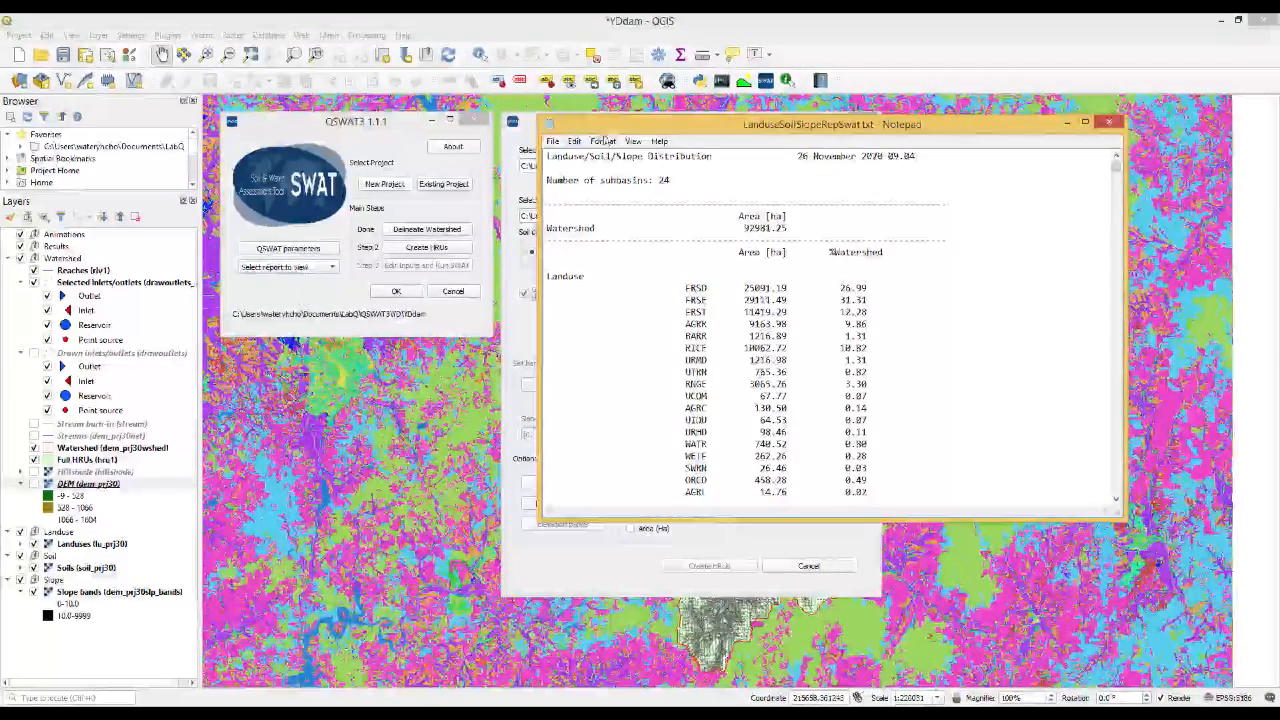
pyautogui.moveTo(690, 126); pyautogui.dragTo(751, 228)
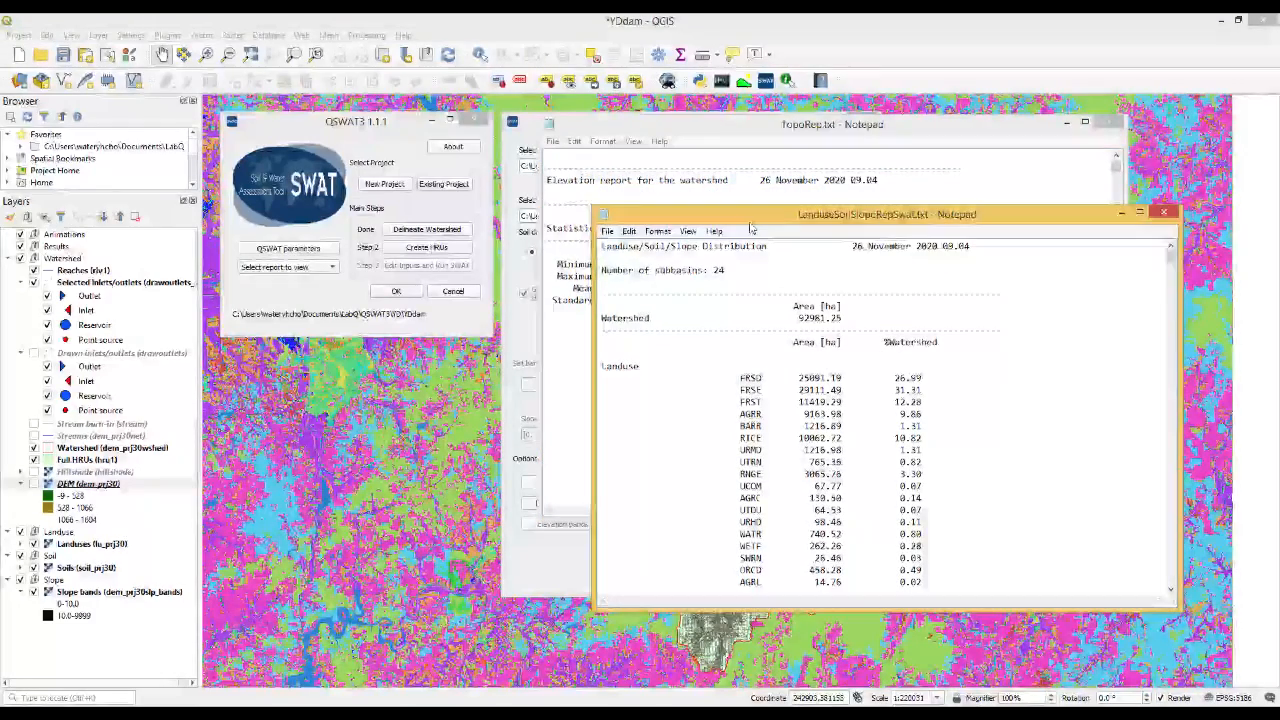
# Examine the watershed elevation statistics, the elevation distribution and the subbasin sections in TopoRep.txt
pyautogui.click(774, 126)
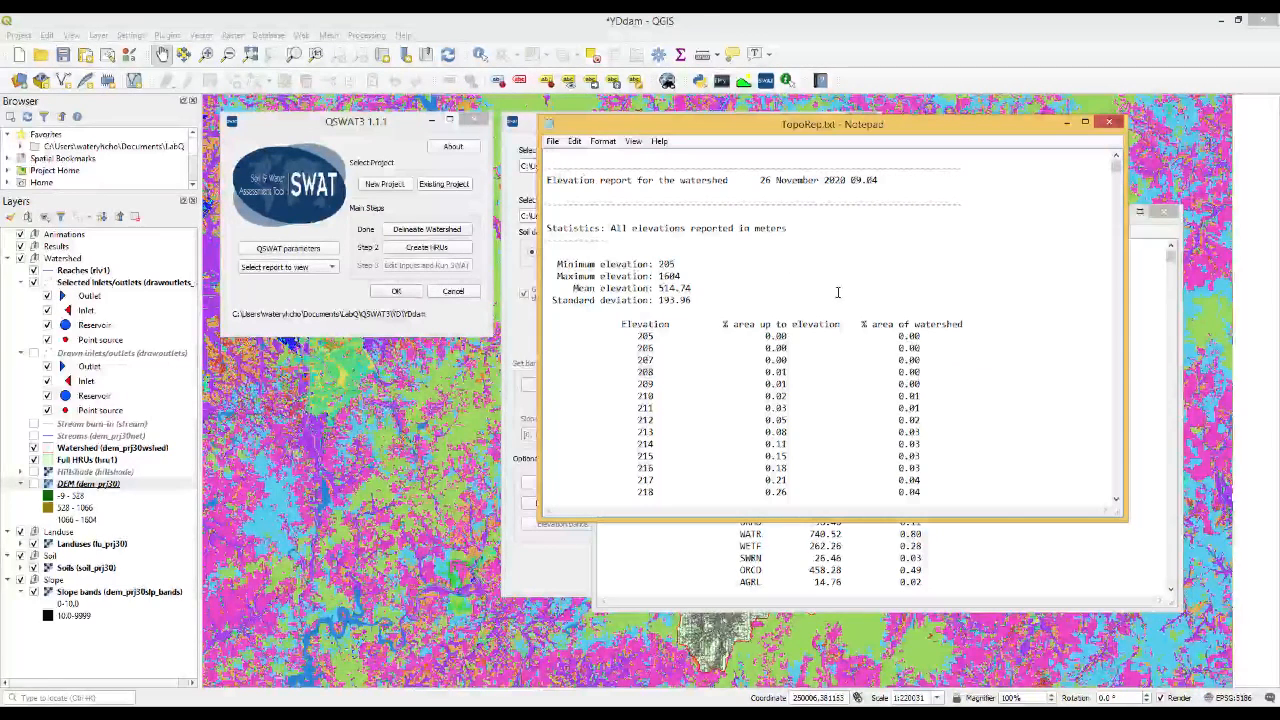
pyautogui.scroll(-1, 838, 292)
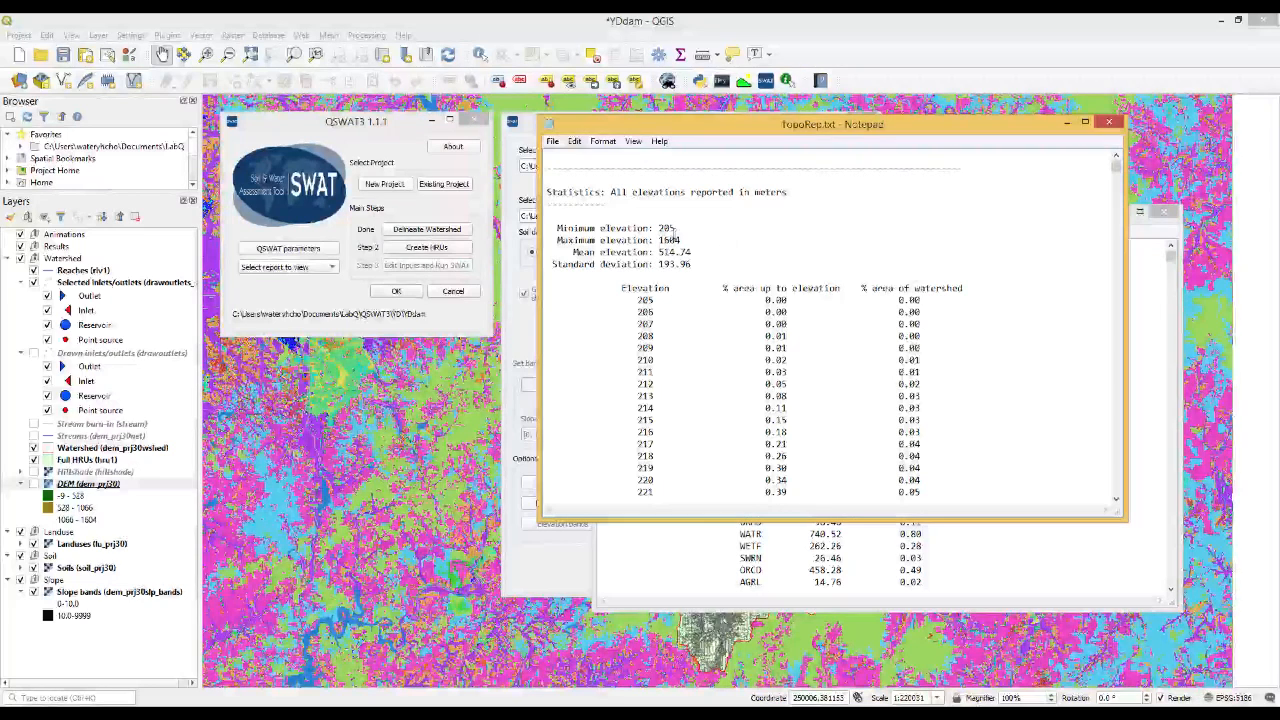
pyautogui.click(675, 230)
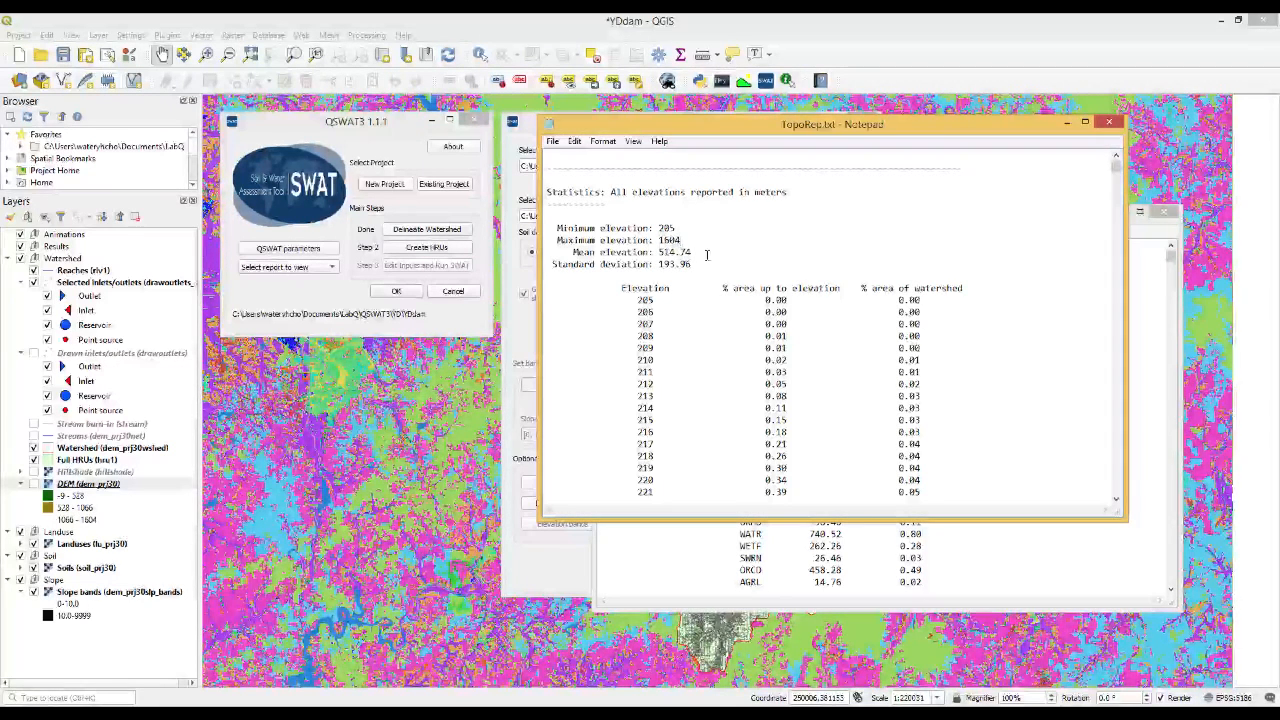
pyautogui.click(701, 251)
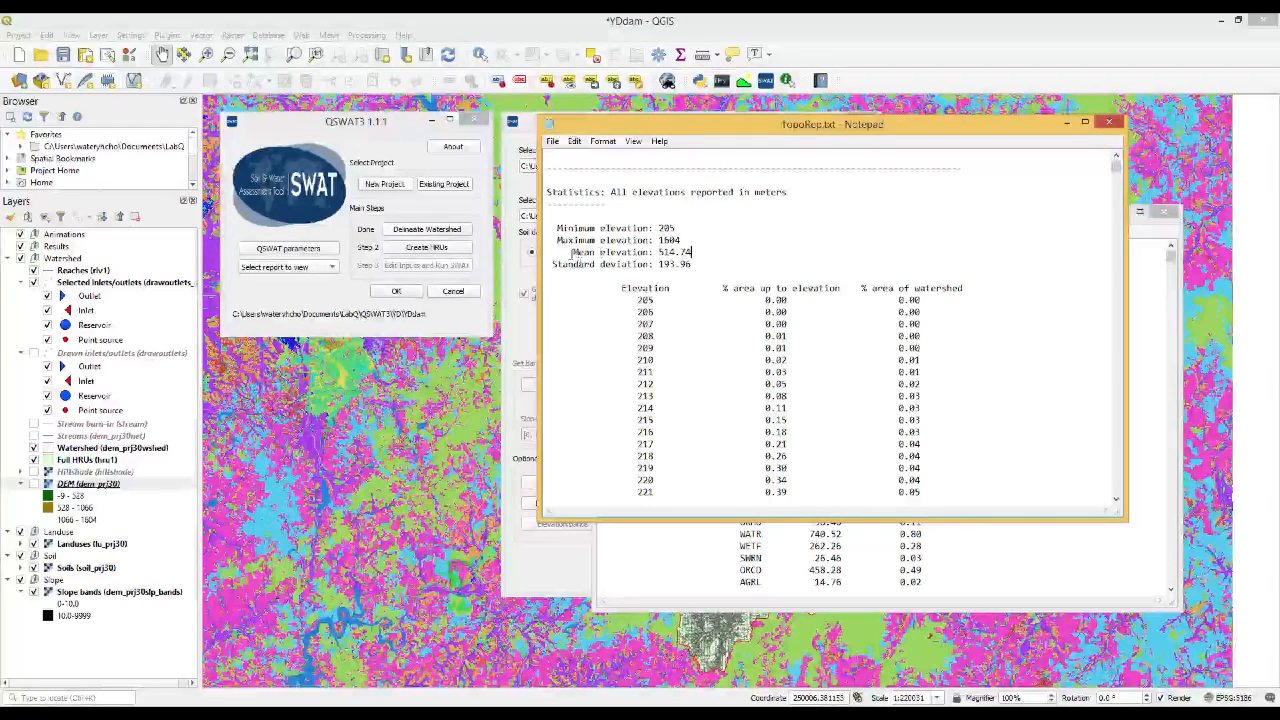
pyautogui.scroll(-16, 1037, 221)
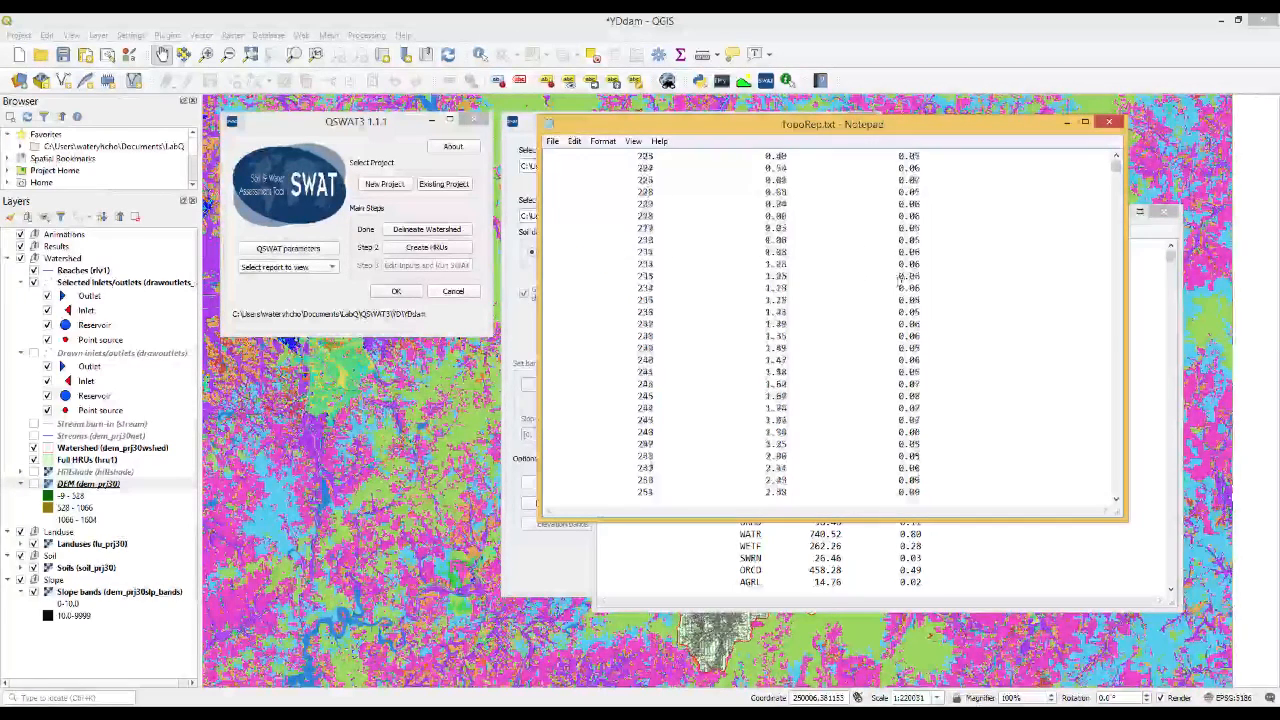
pyautogui.moveTo(1115, 166); pyautogui.dragTo(1115, 206)
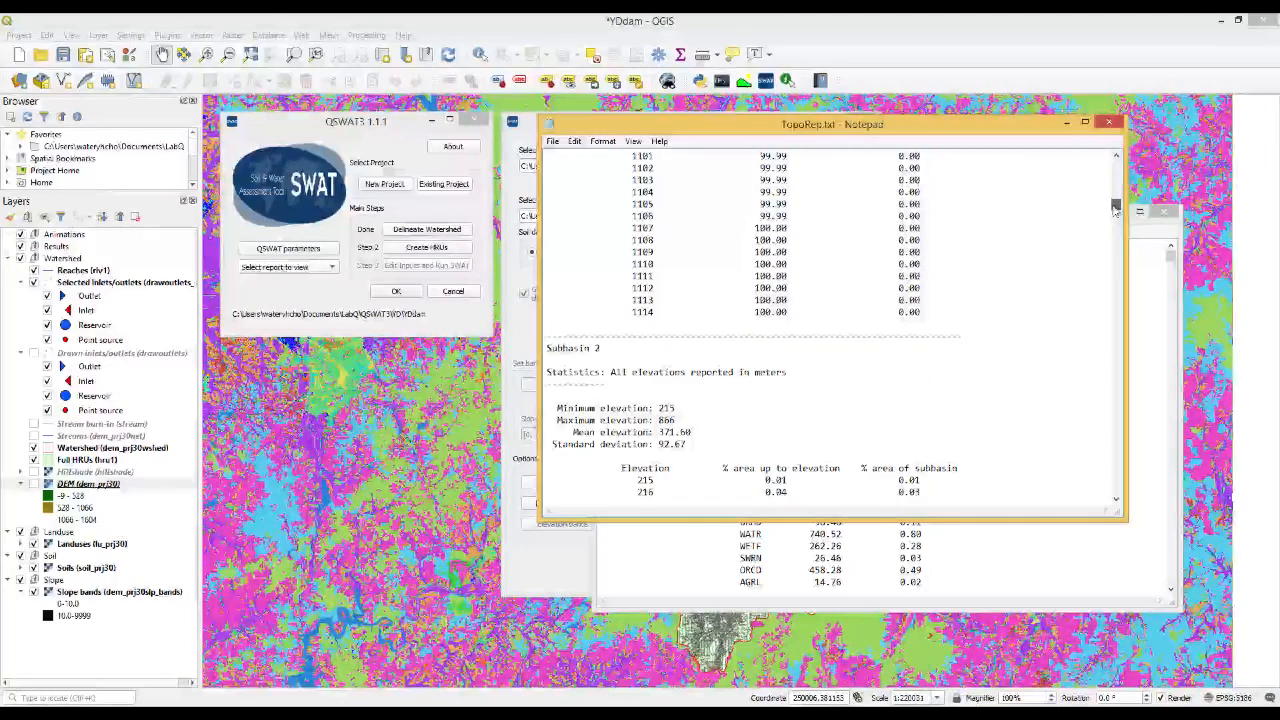
pyautogui.scroll(20, 1019, 240)
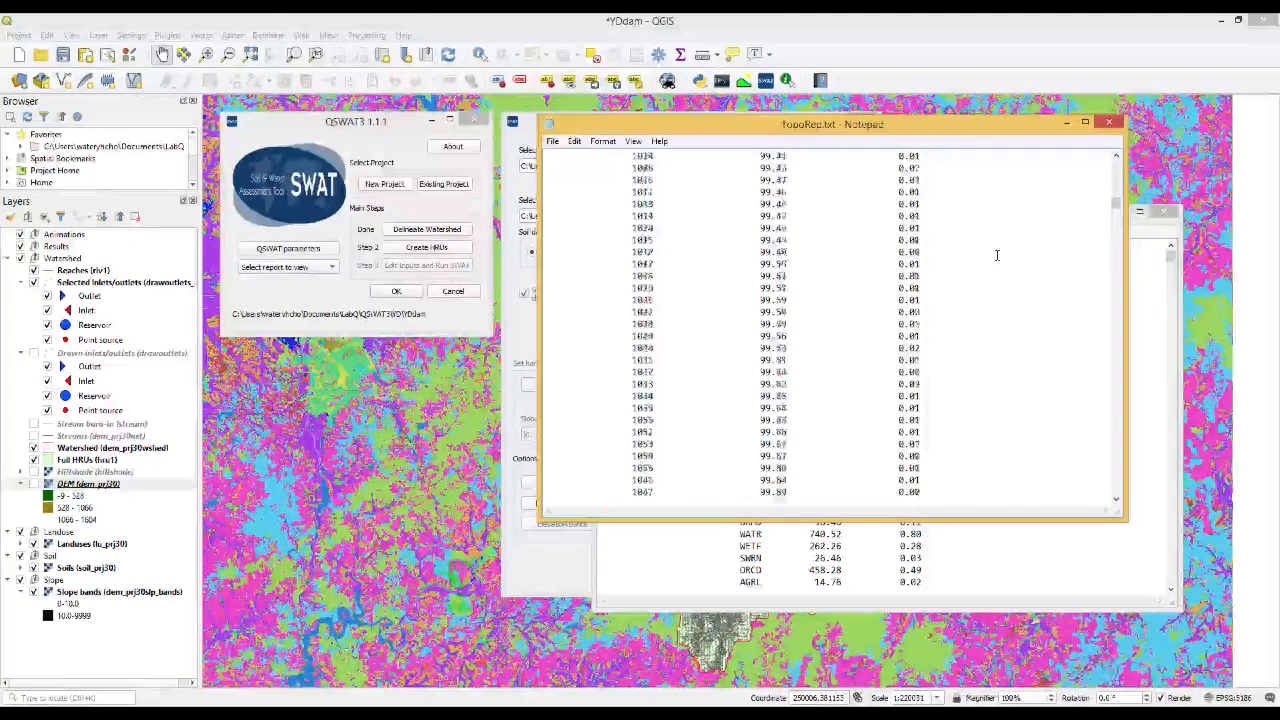
pyautogui.moveTo(1116, 206); pyautogui.dragTo(1103, 160)
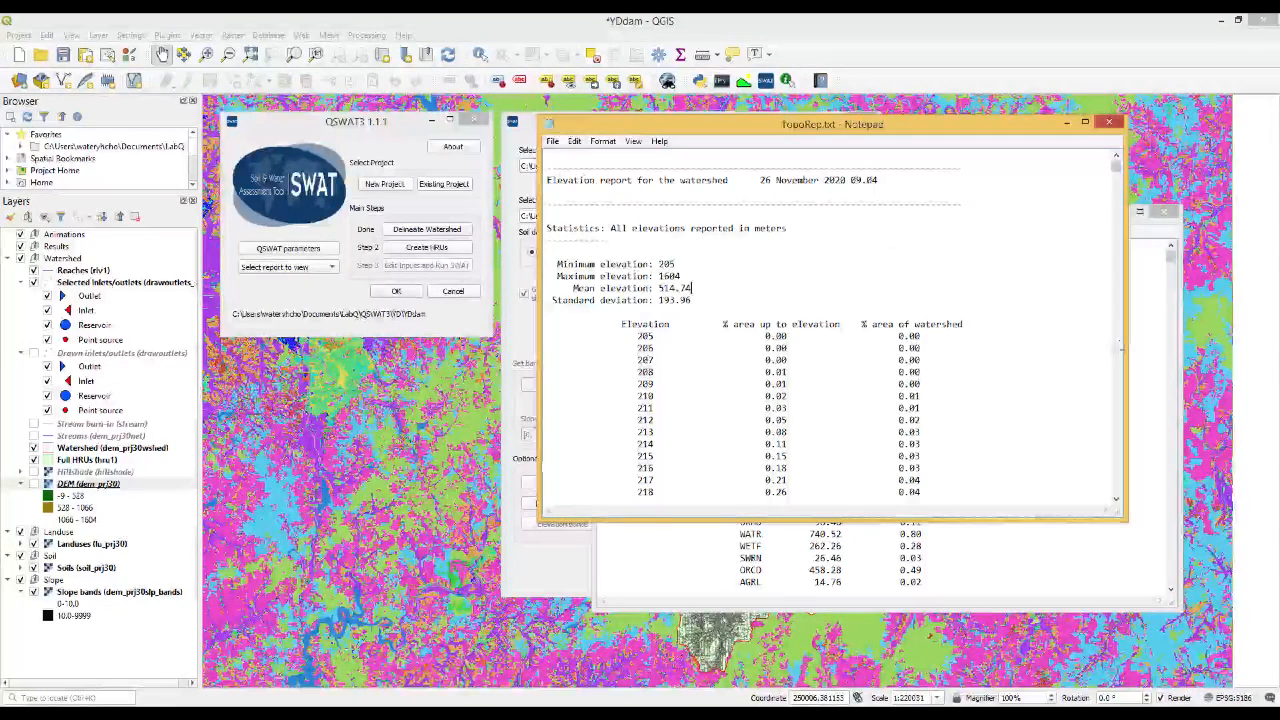
# Examine the landuse, soil and slope area distributions for the watershed and individual subbasins in LanduseSoilSlopeRepSwat.txt
pyautogui.click(1148, 343)
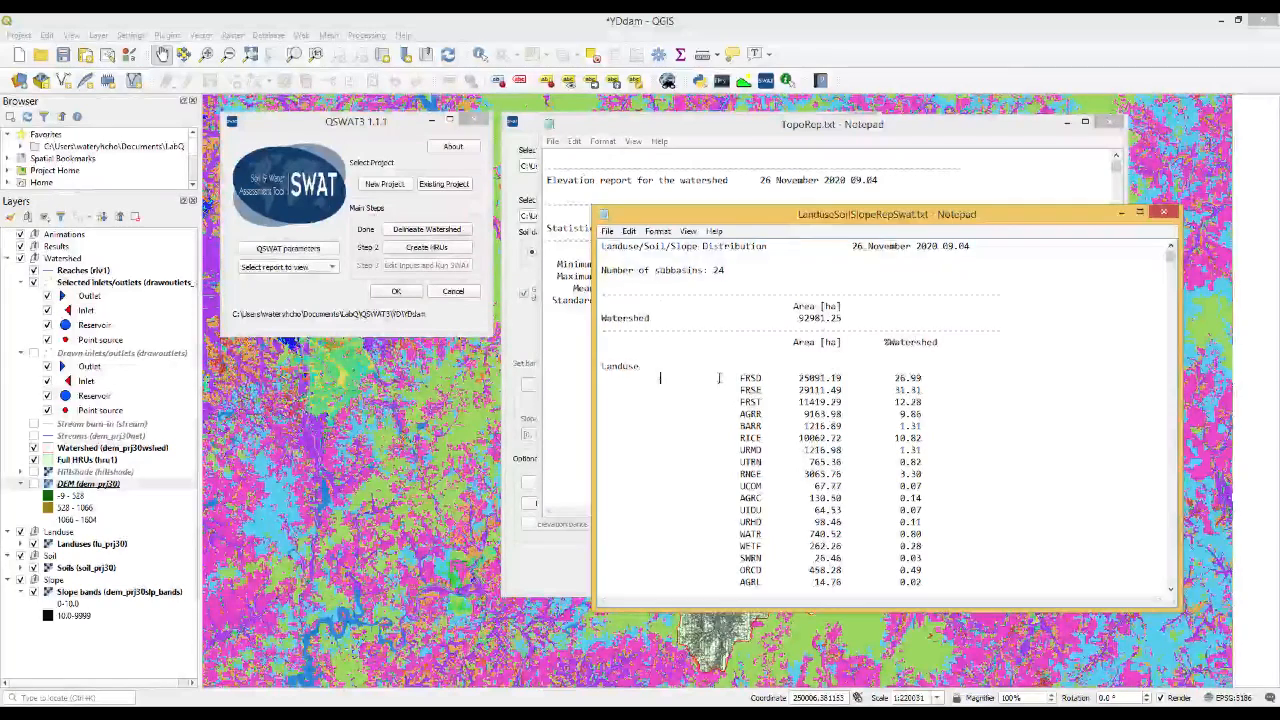
pyautogui.scroll(-2, 661, 375)
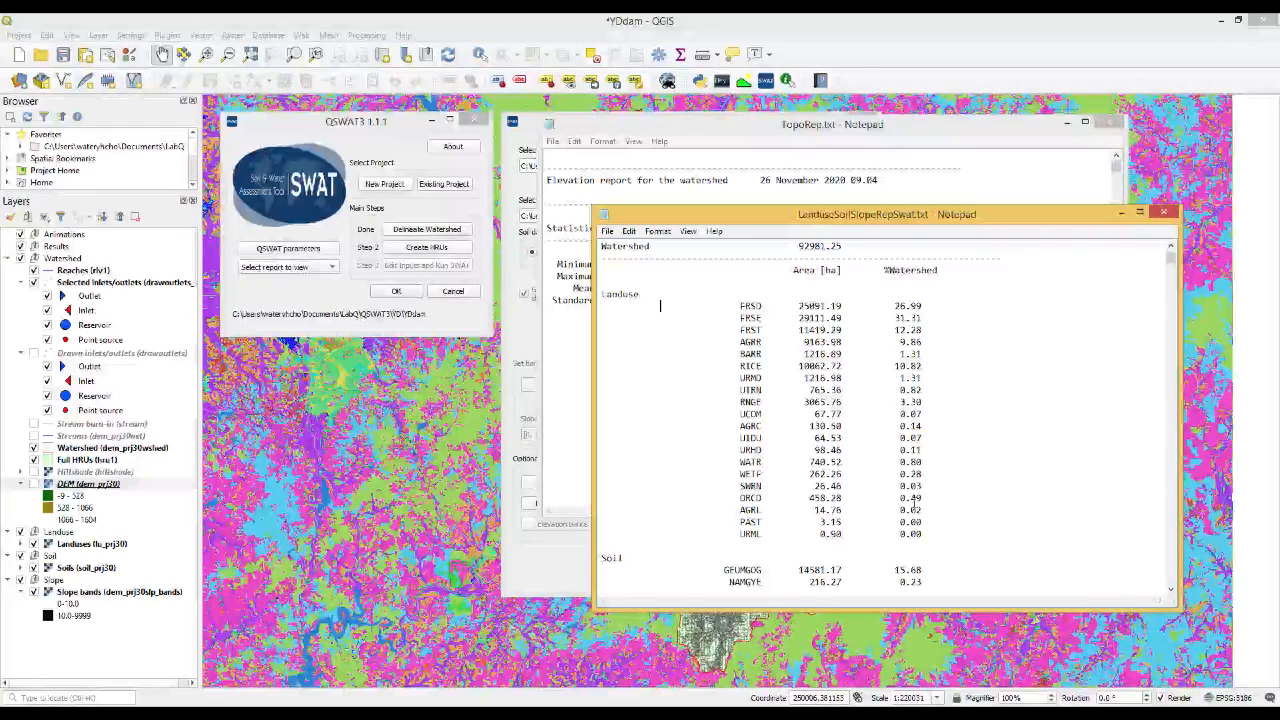
pyautogui.scroll(-8, 944, 472)
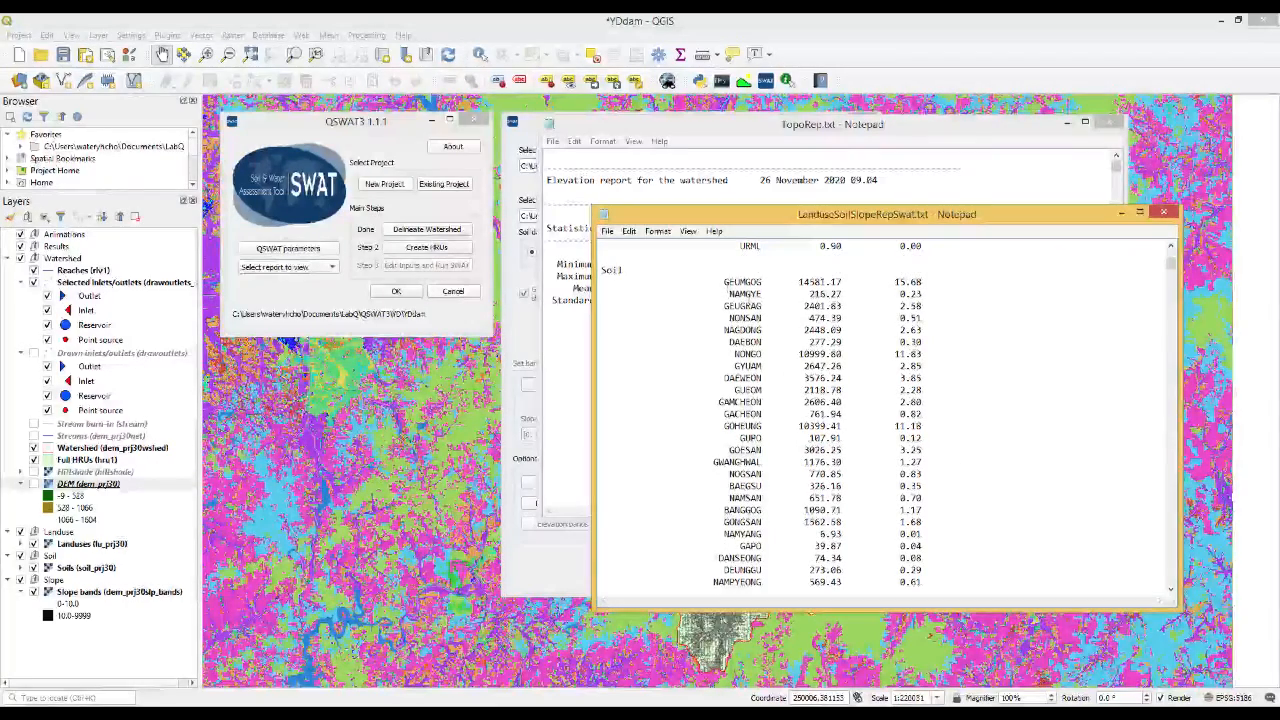
pyautogui.scroll(-20, 745, 293)
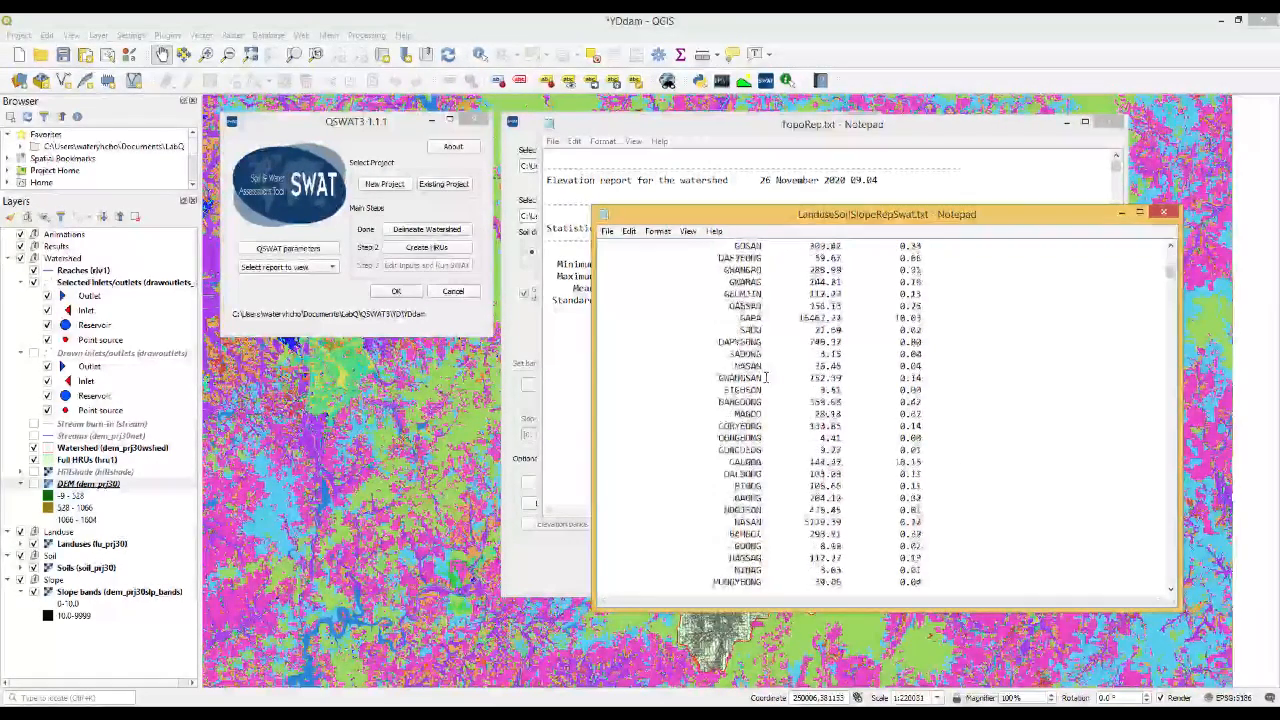
pyautogui.scroll(-15, 766, 377)
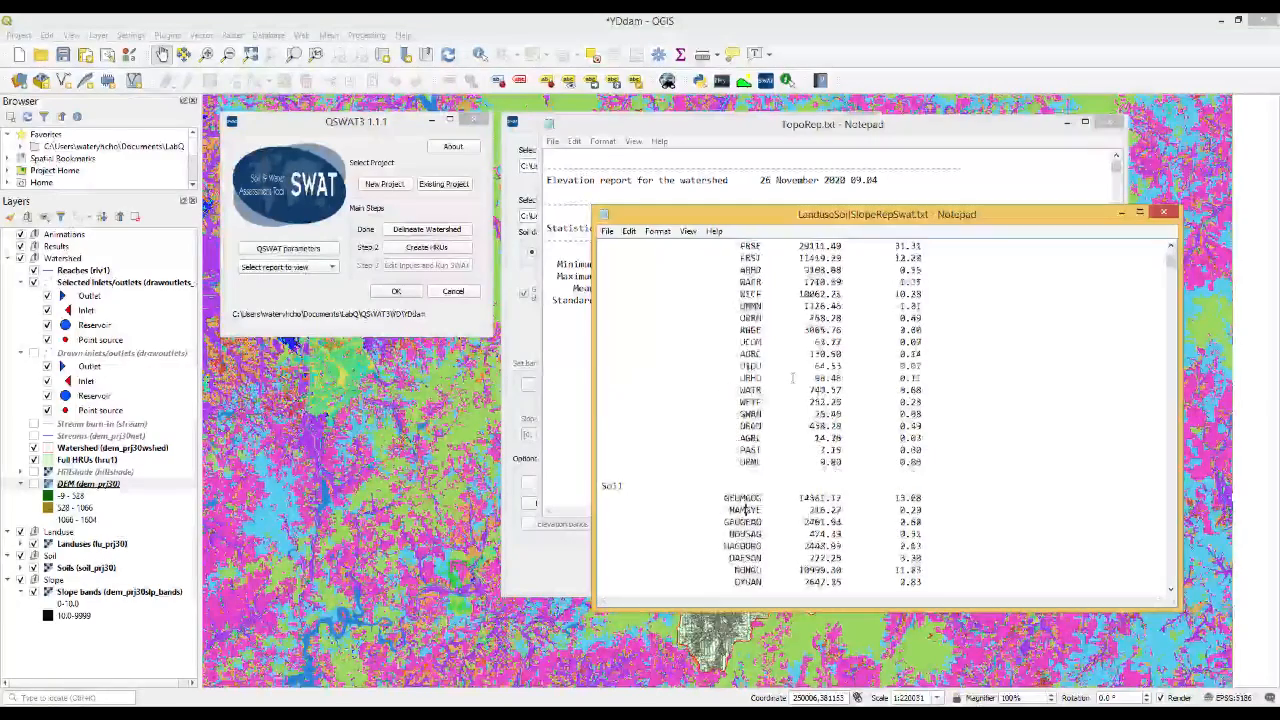
pyautogui.scroll(-10, 745, 510)
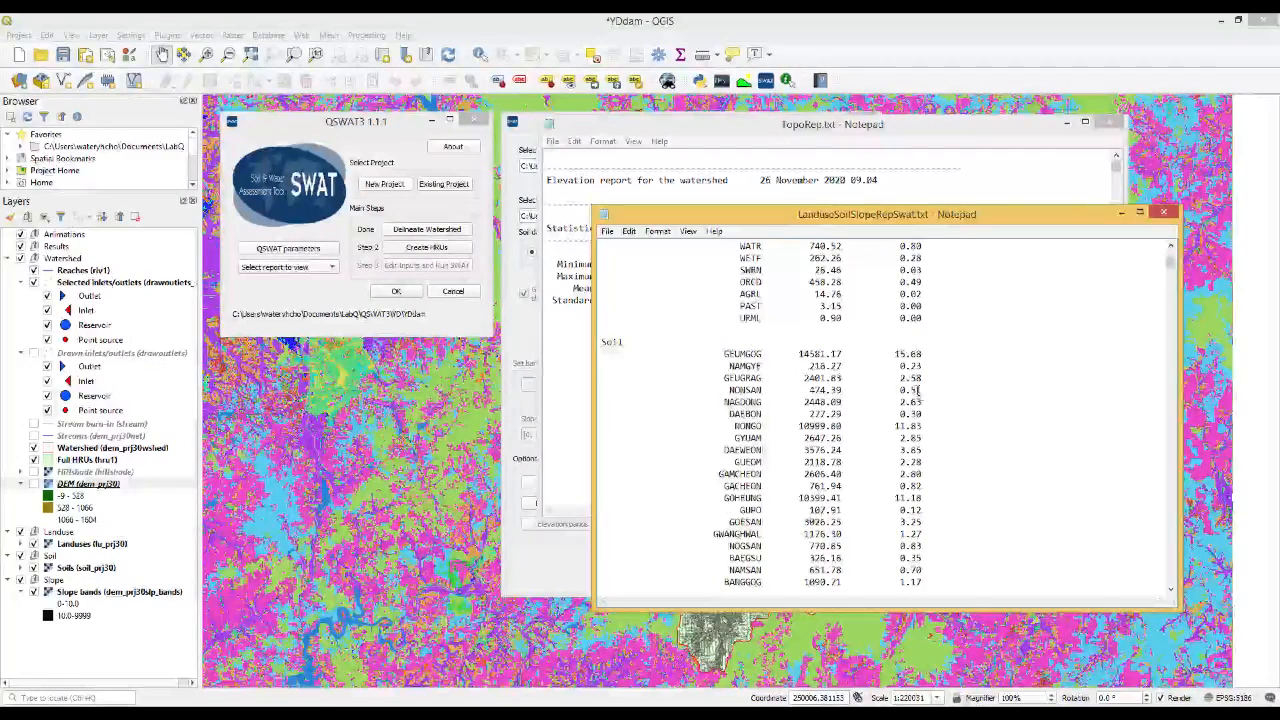
pyautogui.scroll(10, 916, 392)
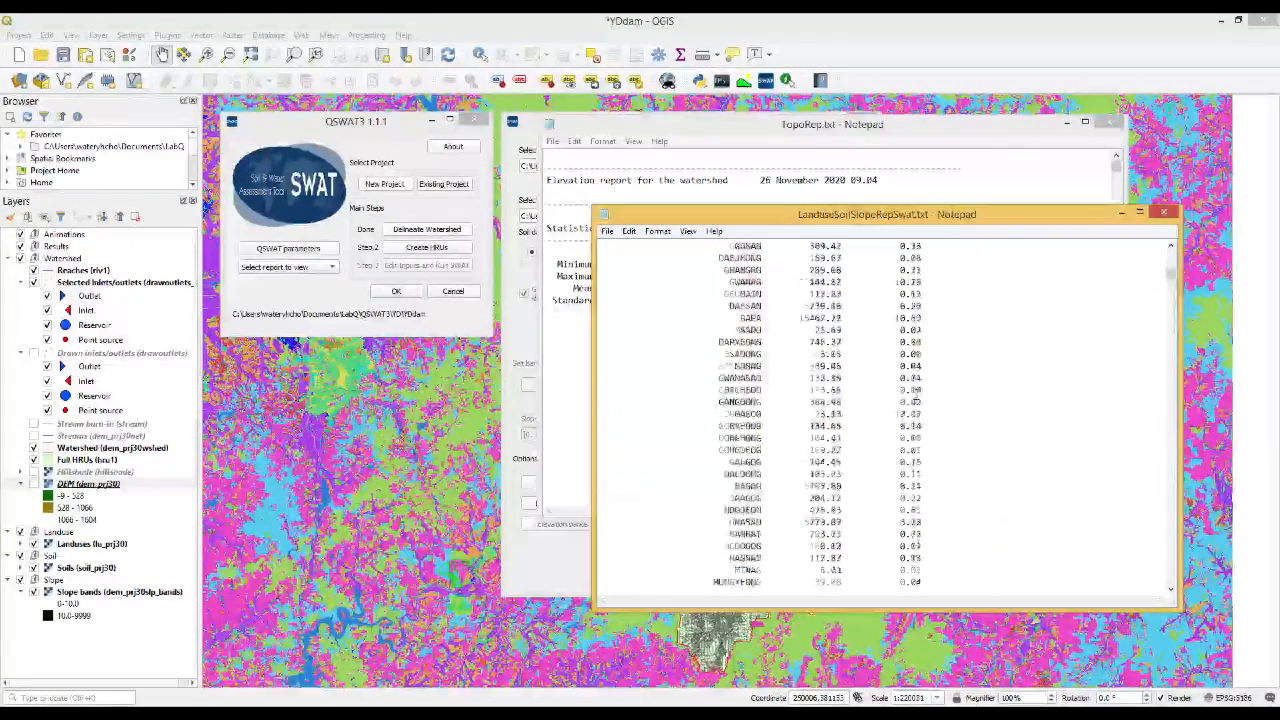
pyautogui.scroll(-6, 916, 392)
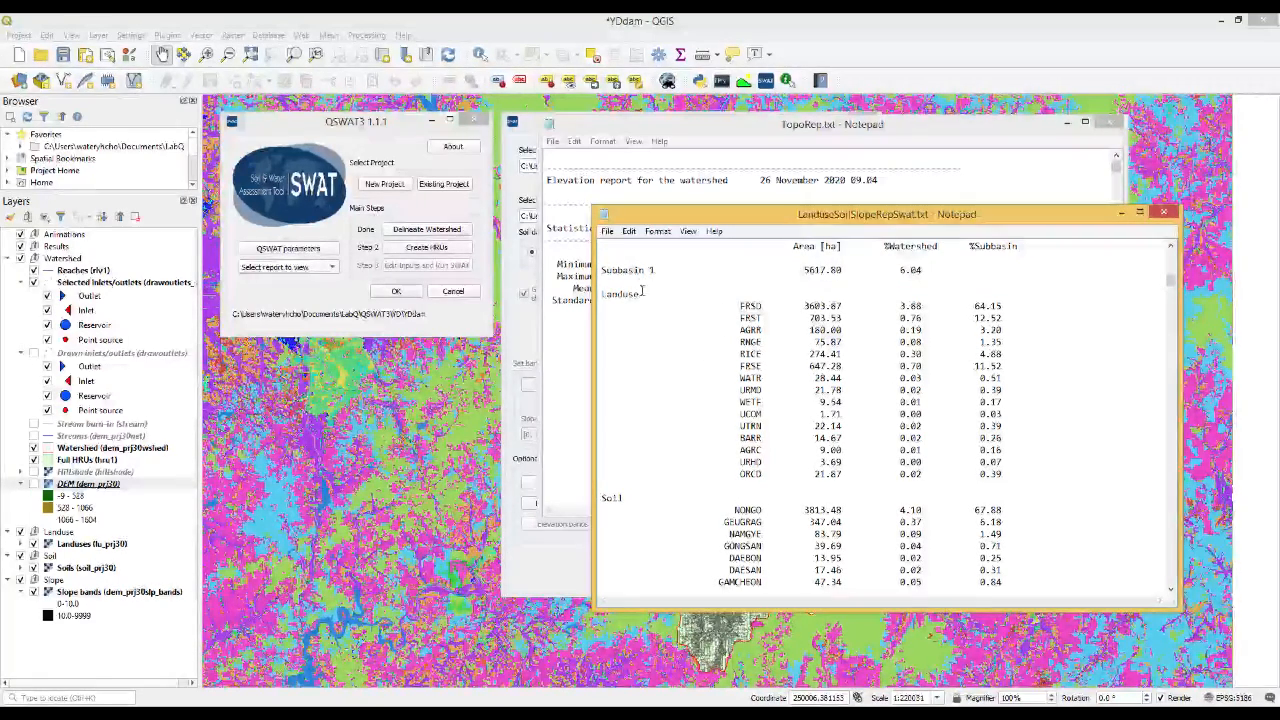
pyautogui.moveTo(1172, 293); pyautogui.dragTo(1157, 586)
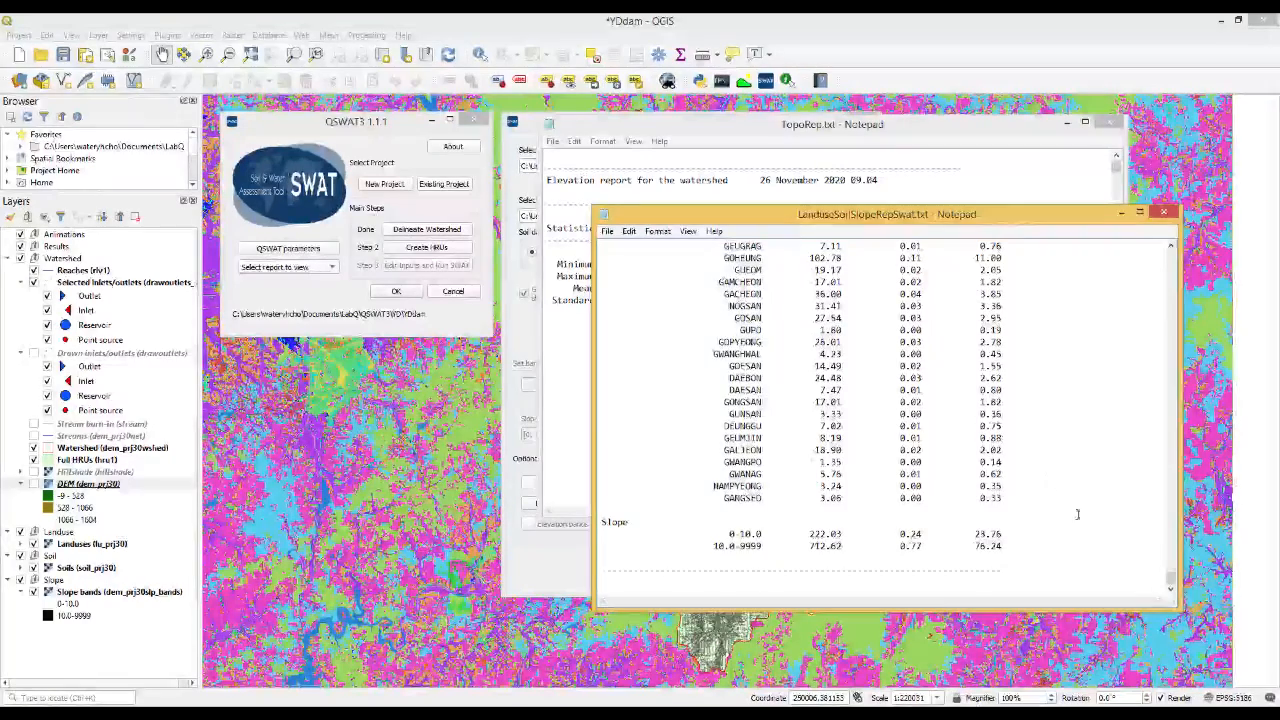
pyautogui.scroll(15, 999, 441)
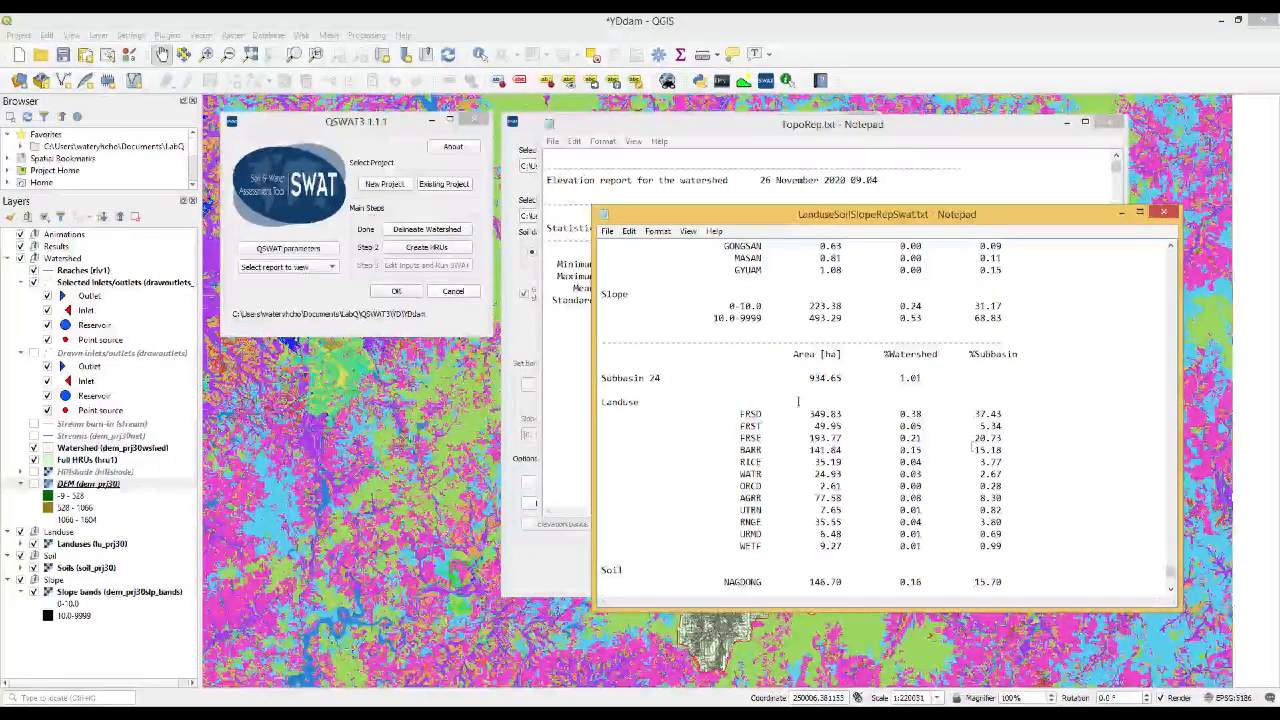
# Review the watershed landuse percentages in LanduseSoilSlopeRepSwat.txt and set the landuse threshold to 10% in the Create HRUs dialog
pyautogui.scroll(-15, 1090, 535)
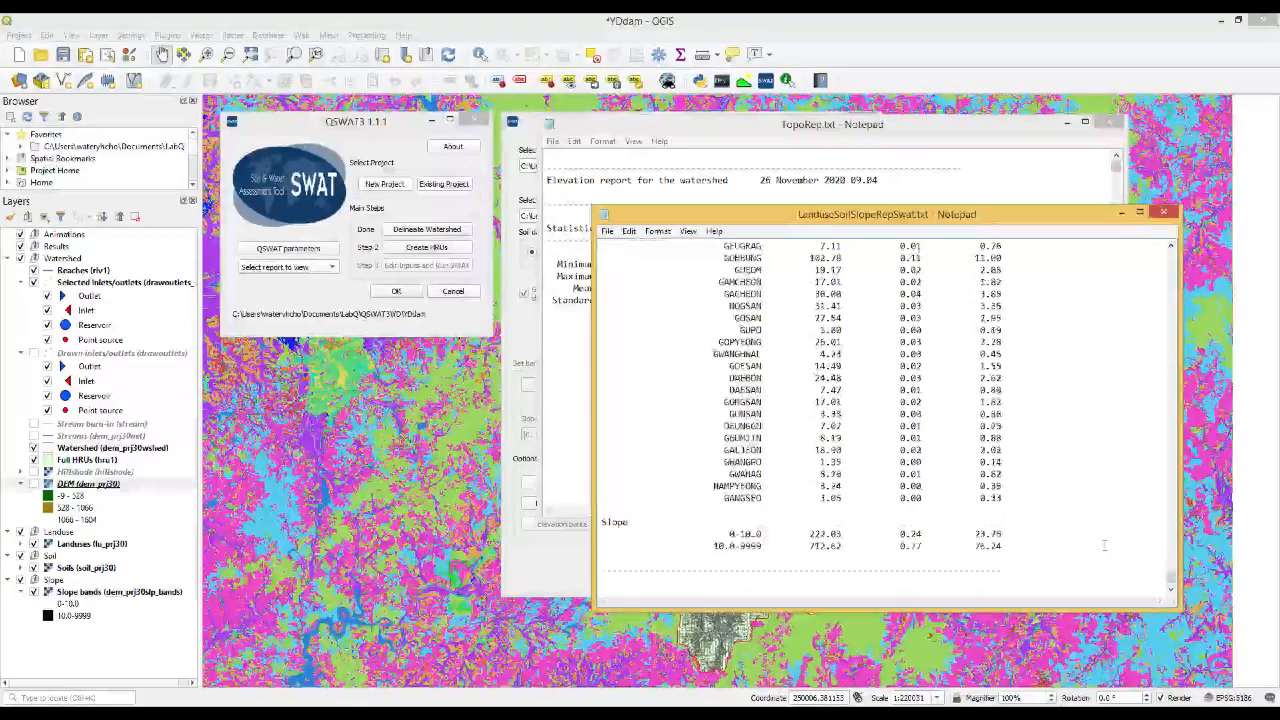
pyautogui.moveTo(1170, 582); pyautogui.dragTo(1151, 260)
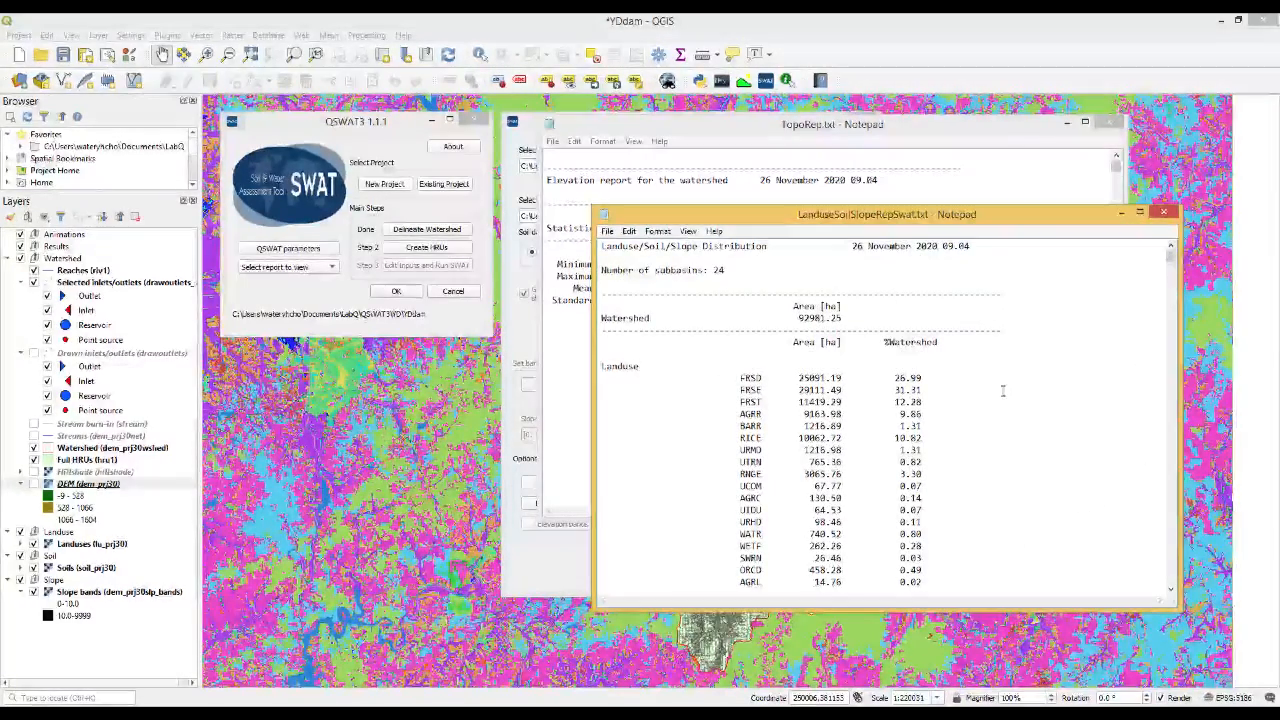
pyautogui.scroll(-3, 1003, 391)
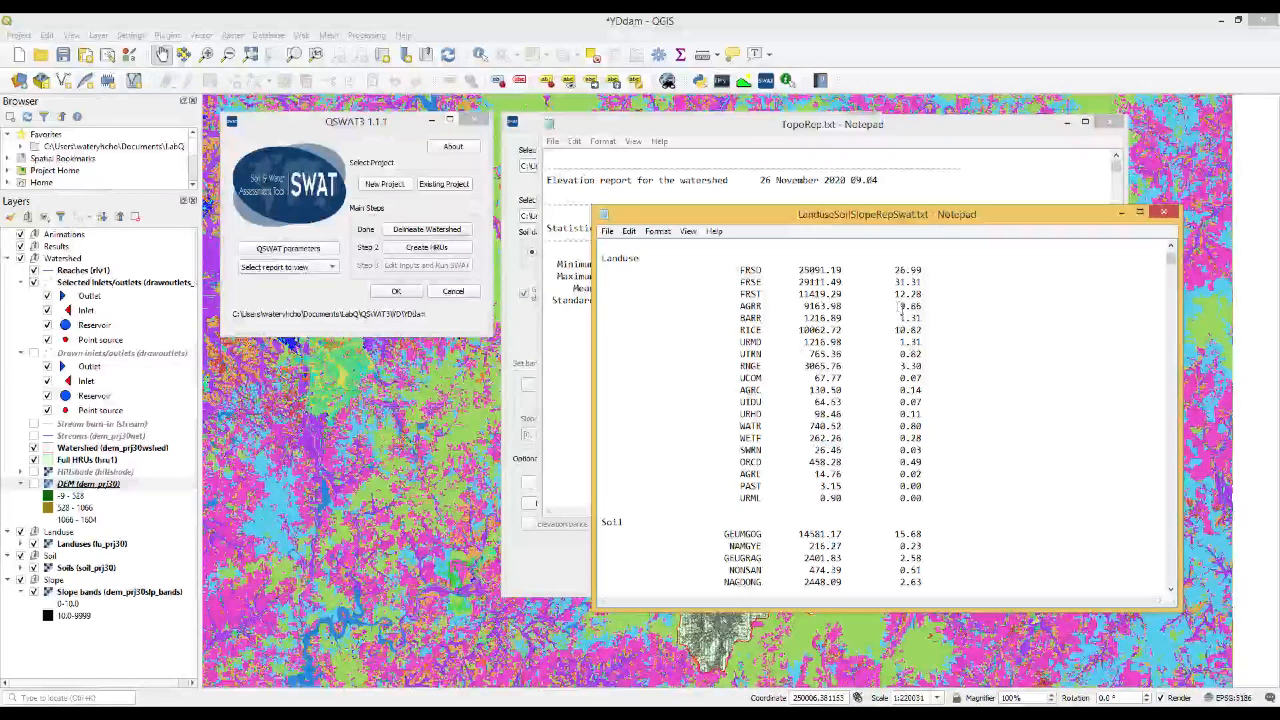
pyautogui.moveTo(902, 307); pyautogui.dragTo(920, 312)
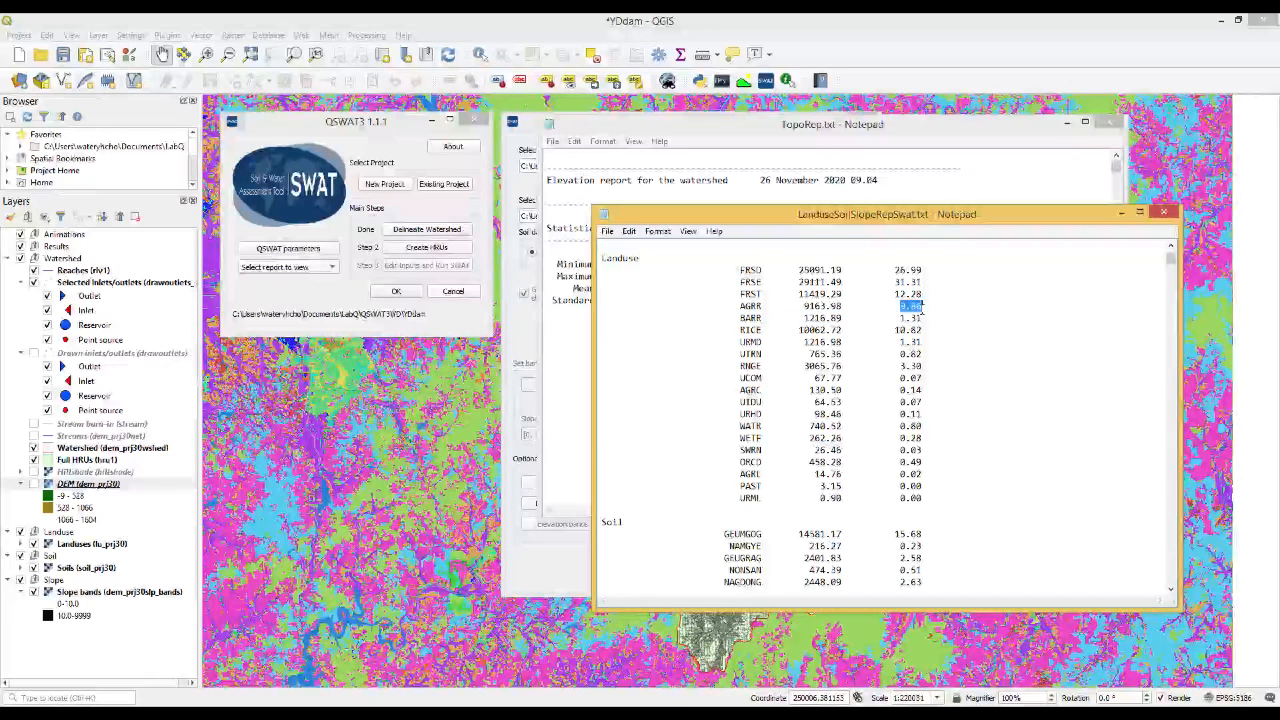
pyautogui.click(903, 282)
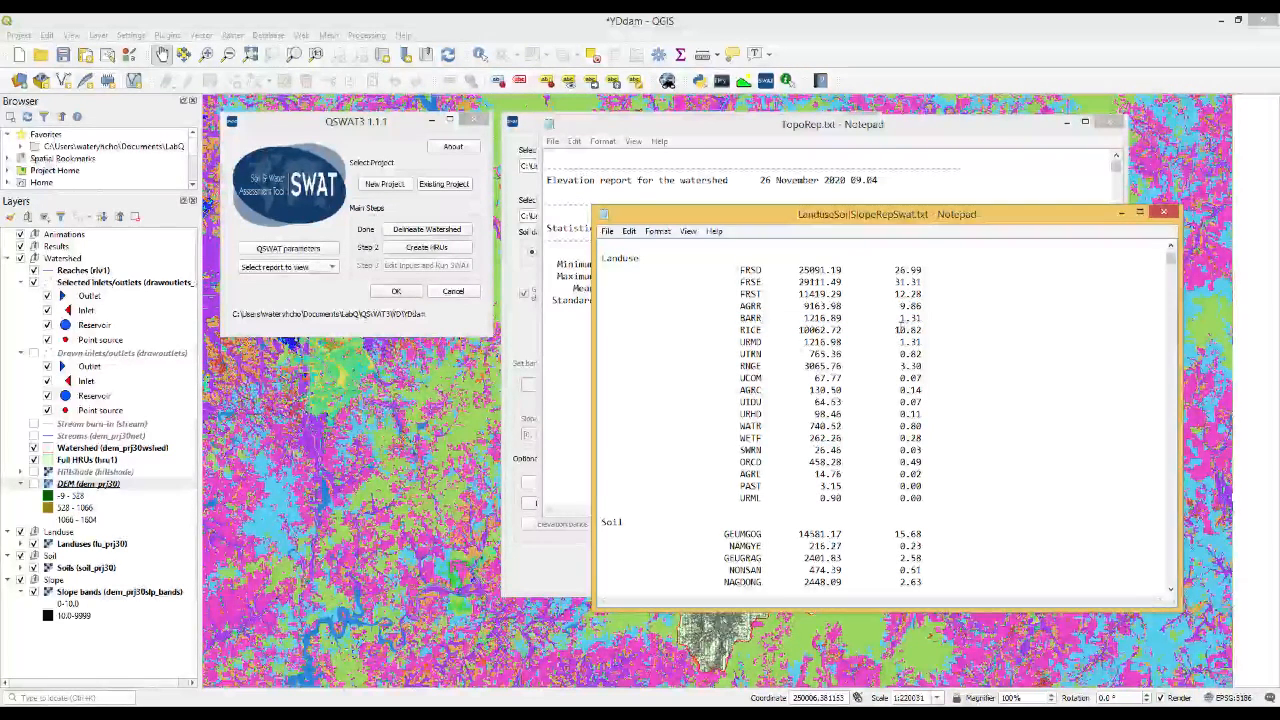
pyautogui.click(559, 566)
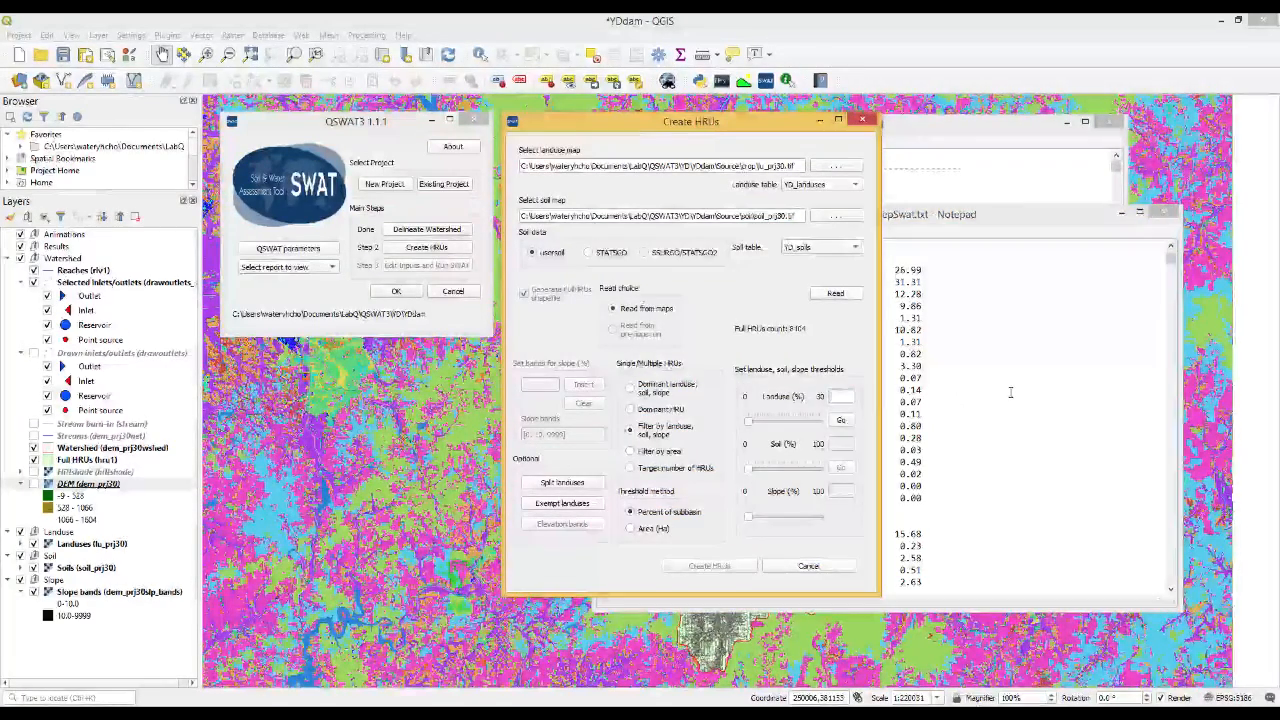
pyautogui.click(922, 390)
pyautogui.click(565, 358)
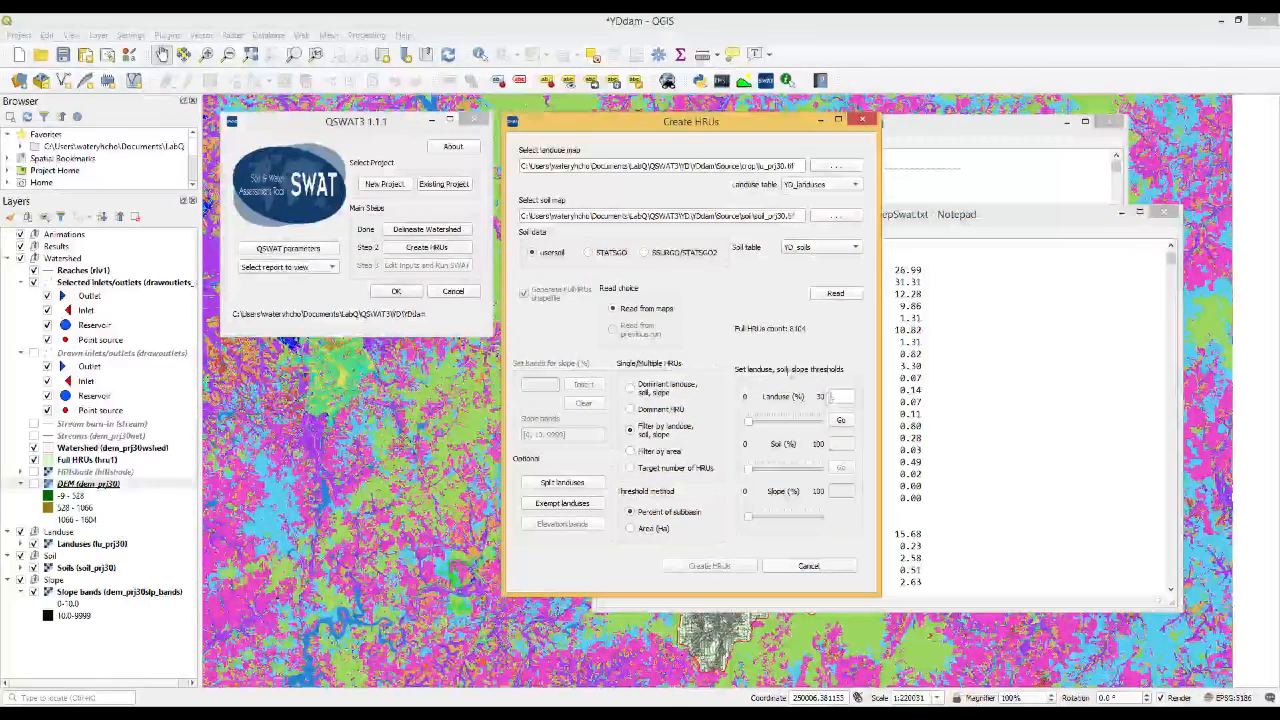
pyautogui.write('10')
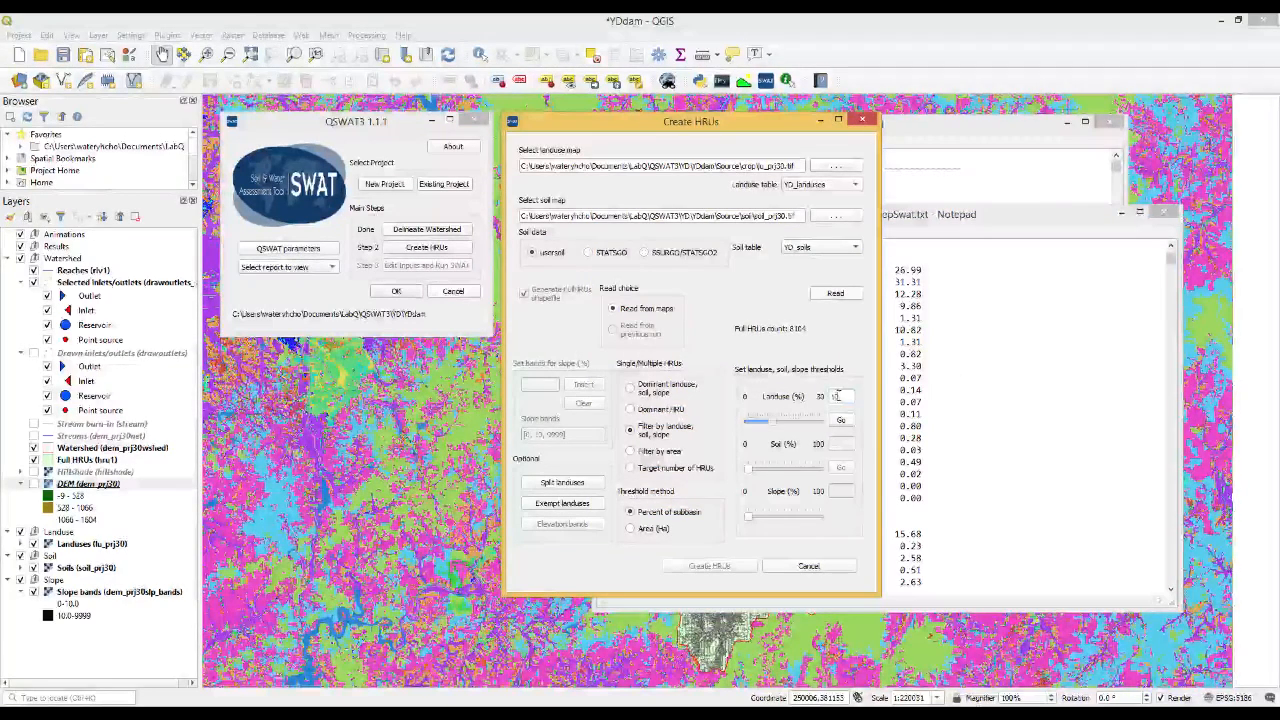
# Examine the watershed landuse and soil percentages in LanduseSoilSlopeRepSwat.txt against a 10% threshold
pyautogui.click(1021, 405)
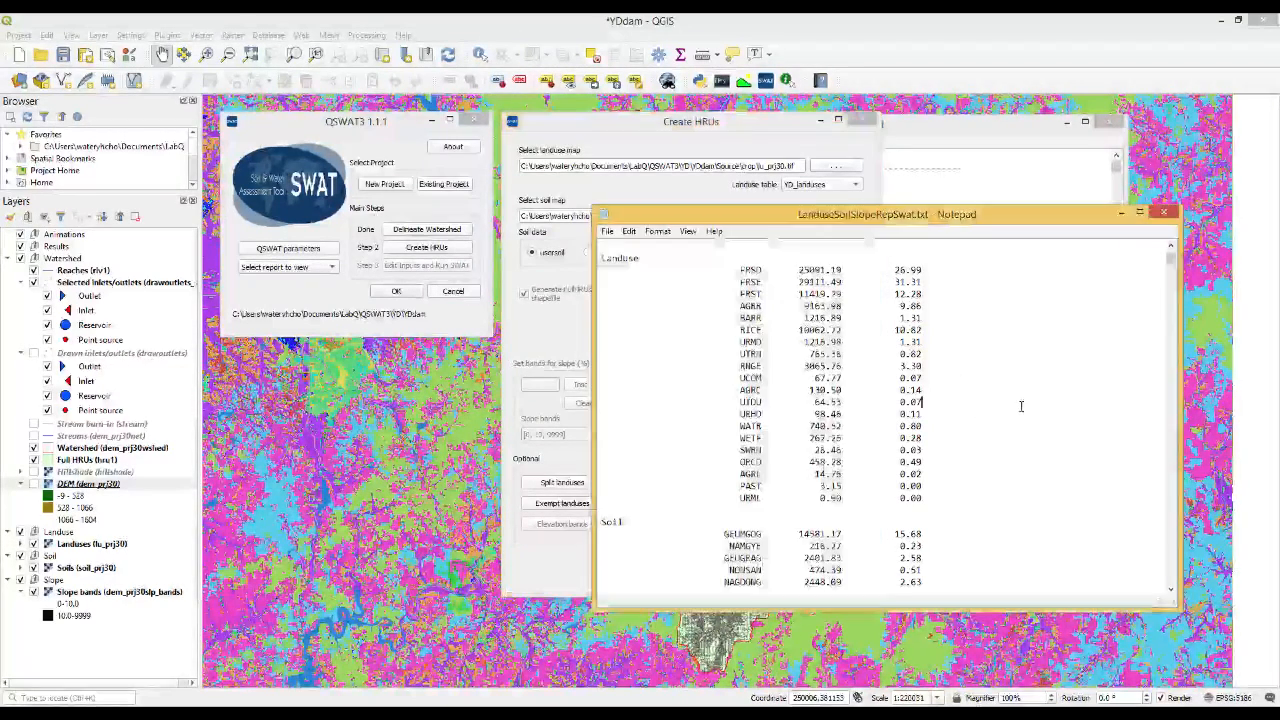
pyautogui.click(904, 307)
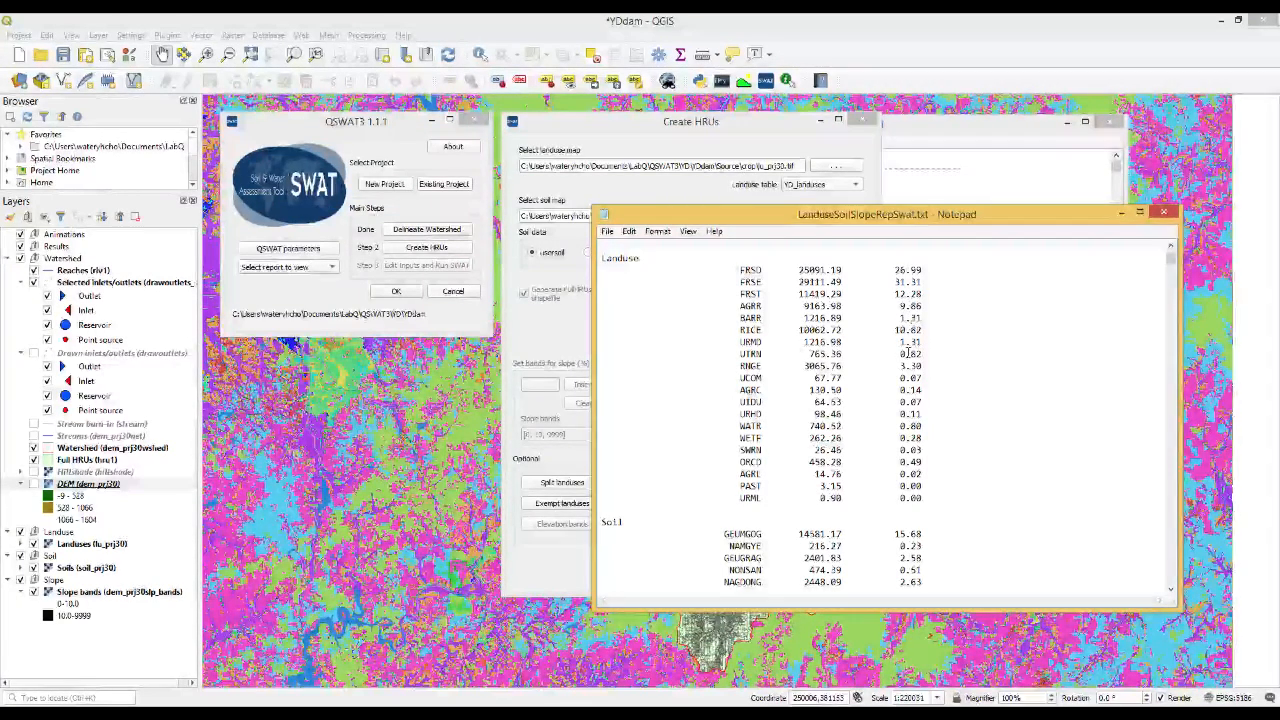
pyautogui.press('Down')
pyautogui.press('Down')
pyautogui.press('Down')
pyautogui.press('Down')
pyautogui.press('Down')
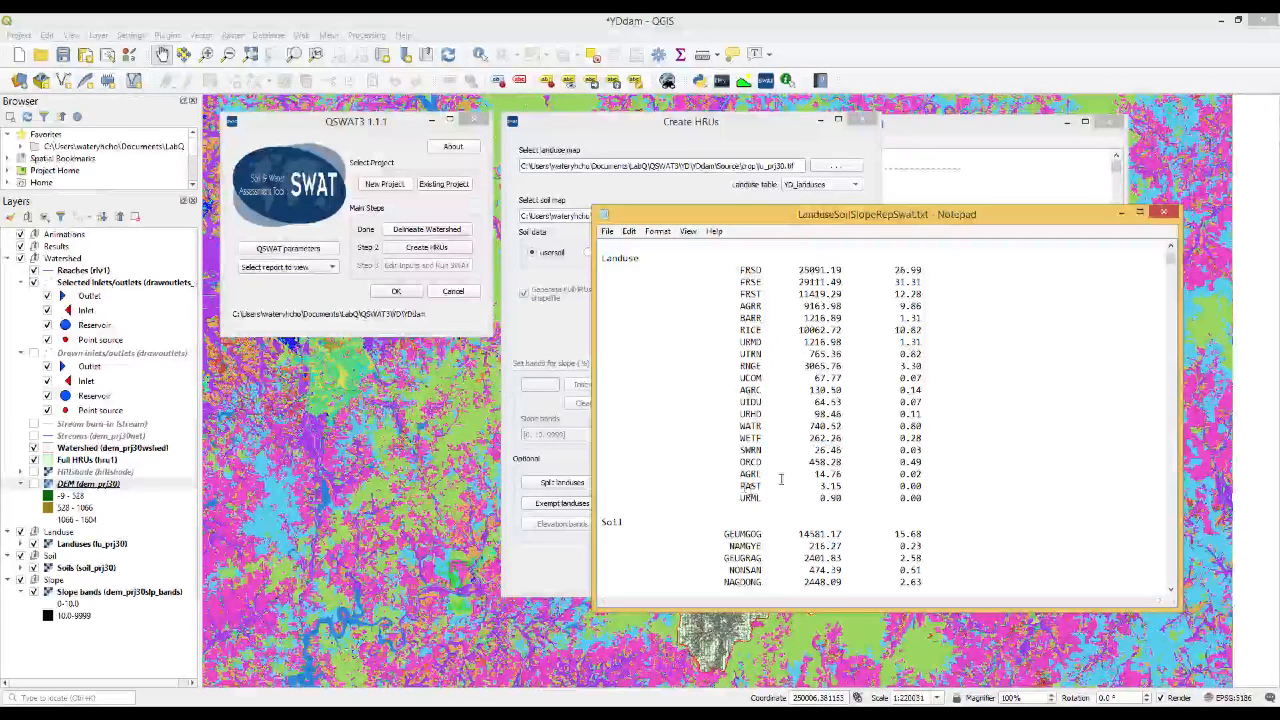
pyautogui.click(549, 338)
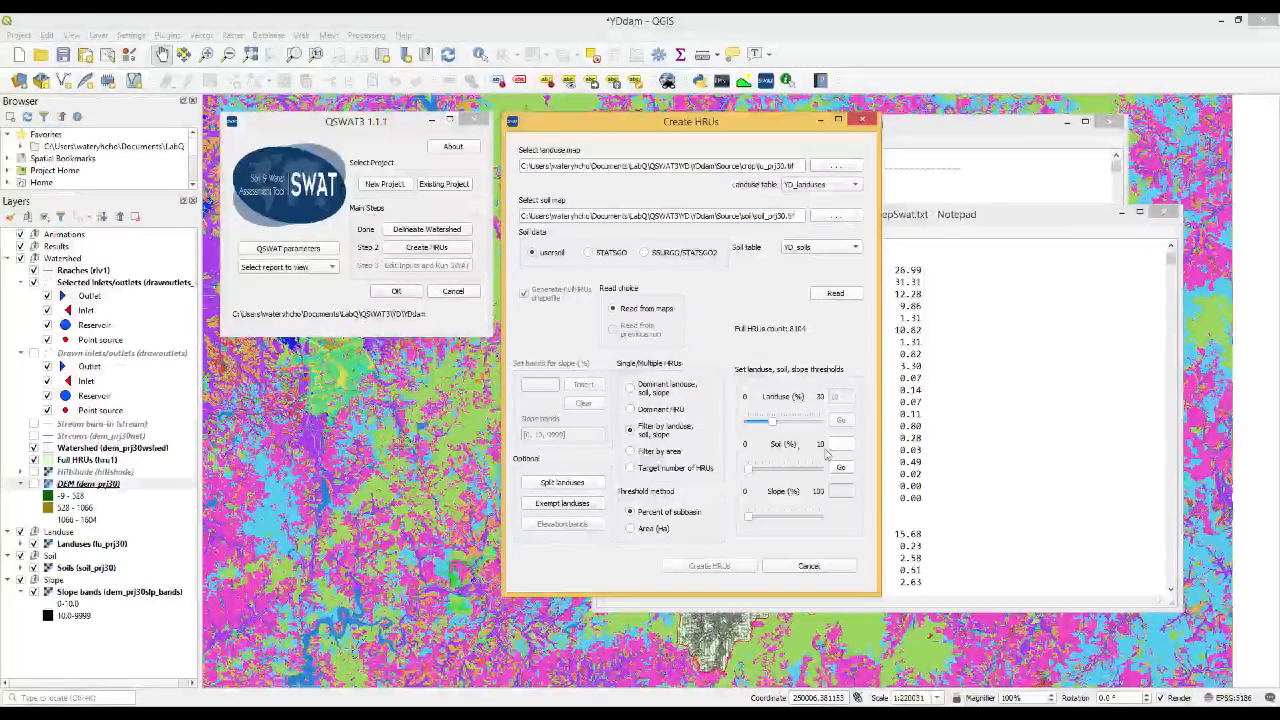
pyautogui.click(955, 466)
pyautogui.scroll(-6, 962, 455)
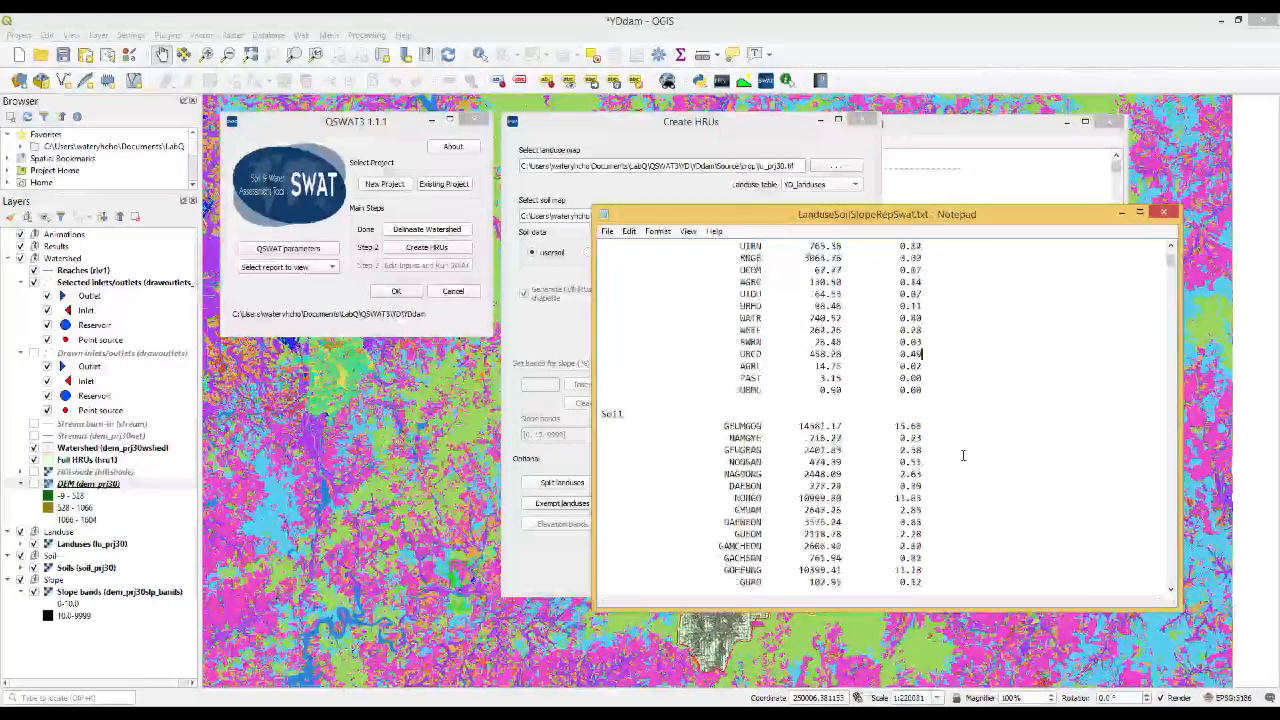
pyautogui.scroll(-2, 962, 455)
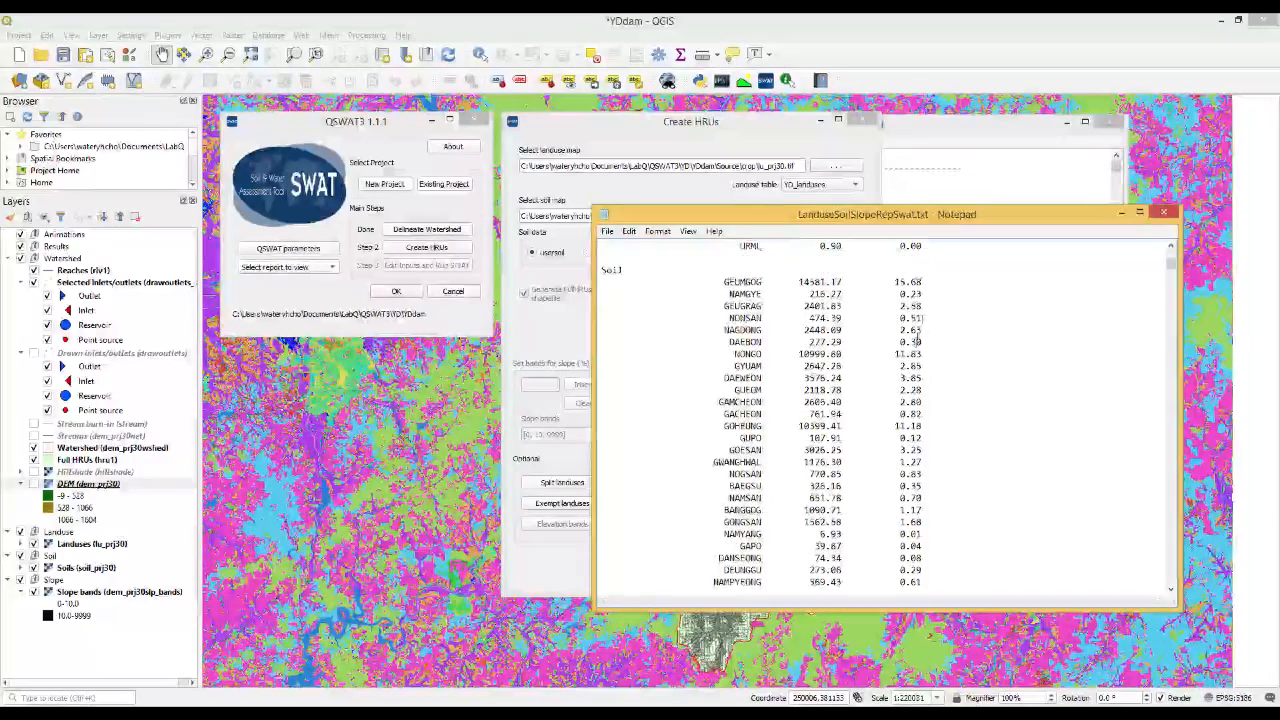
pyautogui.scroll(-8, 914, 345)
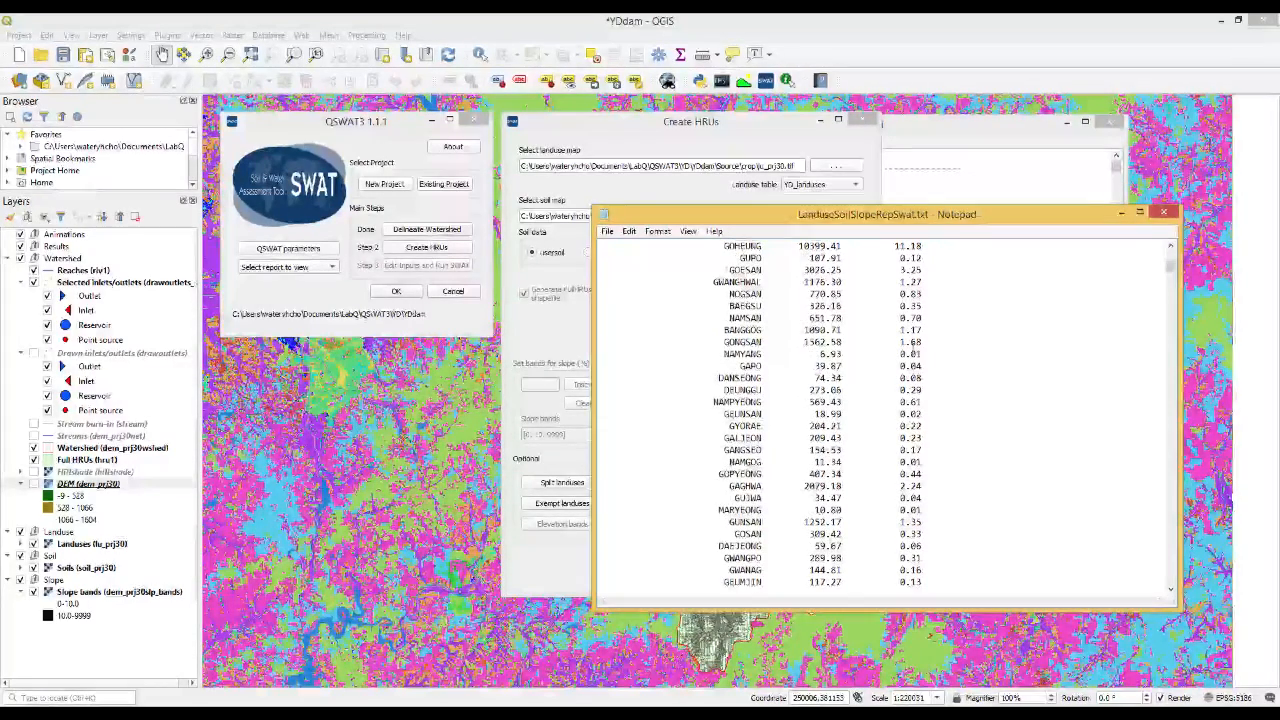
pyautogui.scroll(-6, 914, 350)
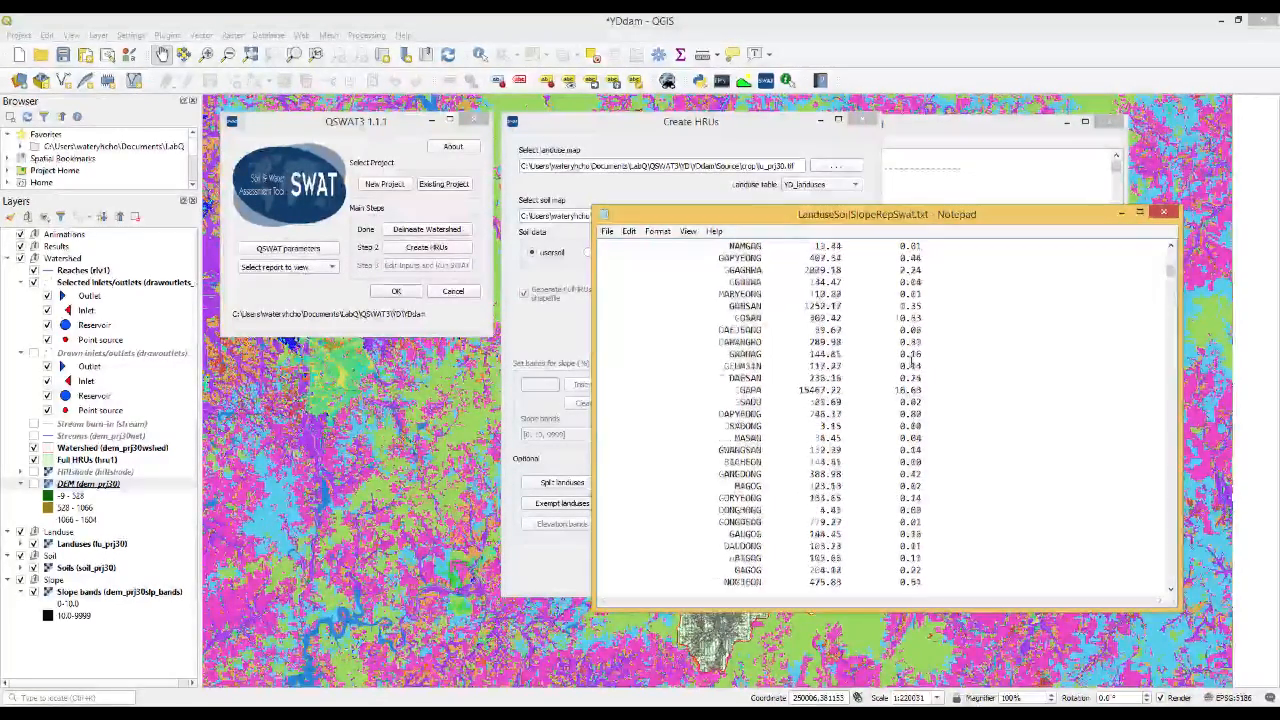
pyautogui.scroll(15, 912, 362)
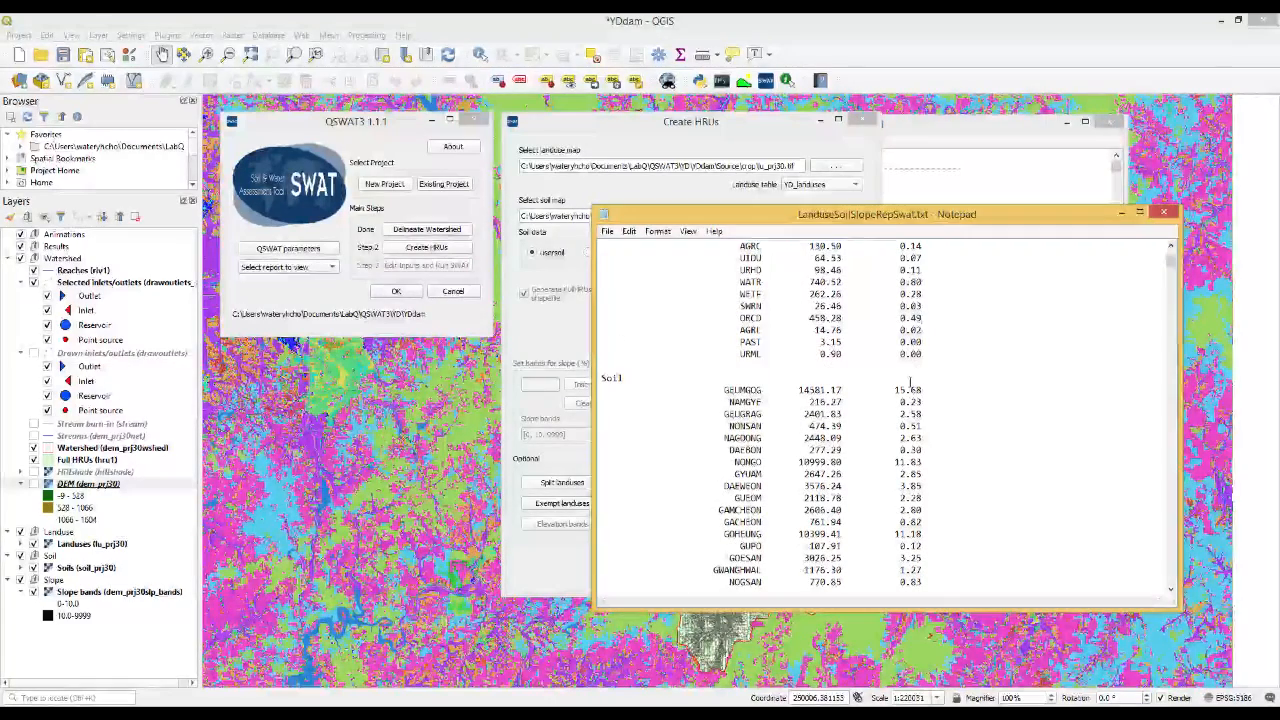
# Set the soil and slope thresholds to 10% each in the Create HRUs dialog and create the HRUs
pyautogui.hotkey('alt', 'Tab')
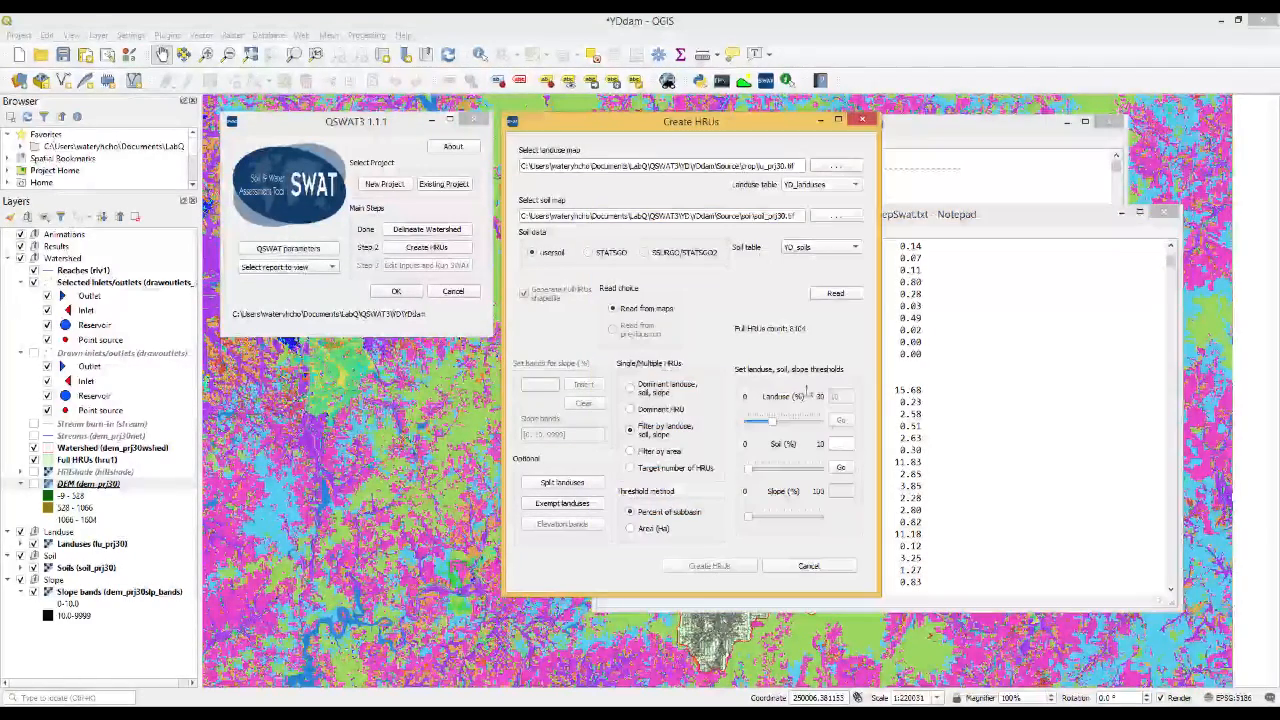
pyautogui.click(847, 444)
pyautogui.write('10')
pyautogui.click(841, 470)
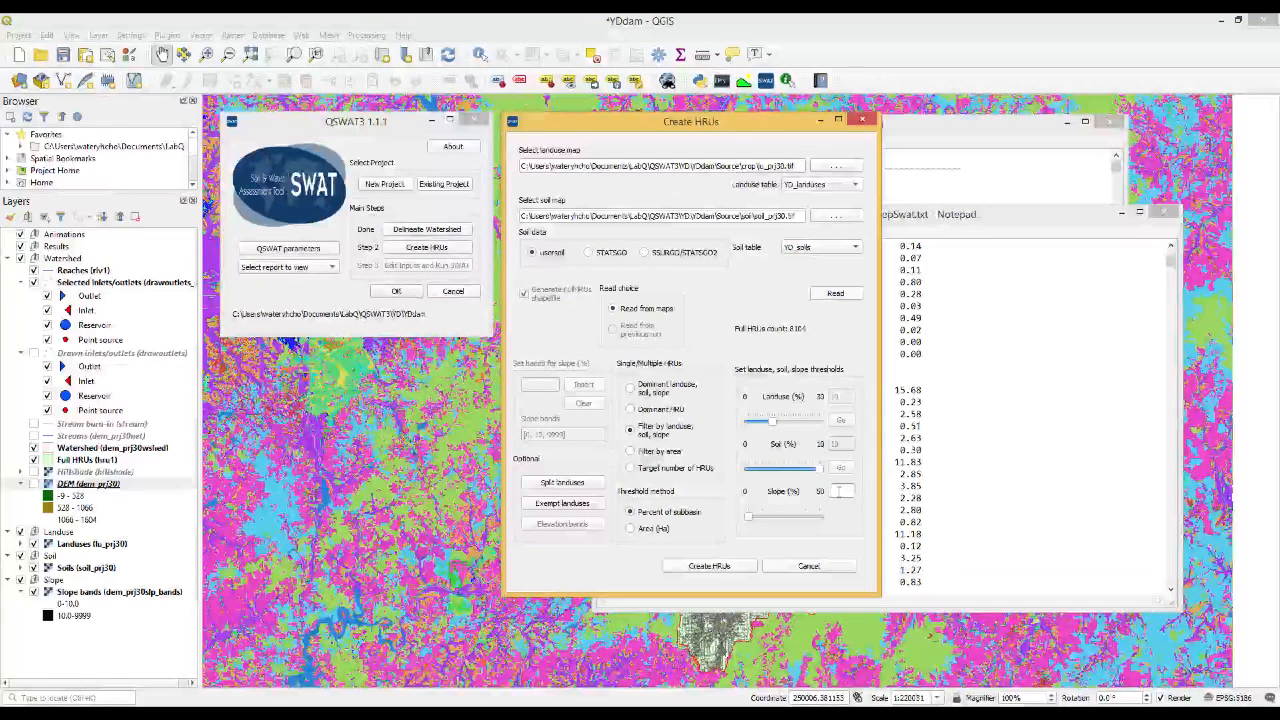
pyautogui.write('10')
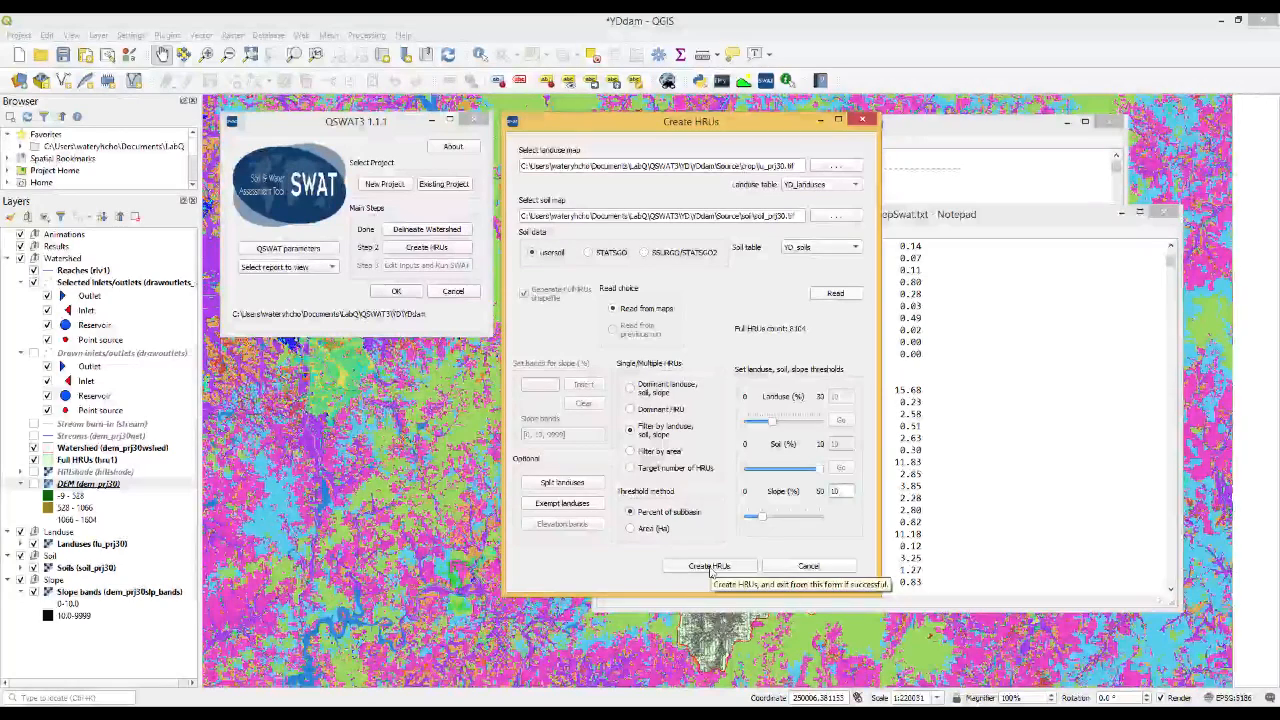
pyautogui.click(709, 566)
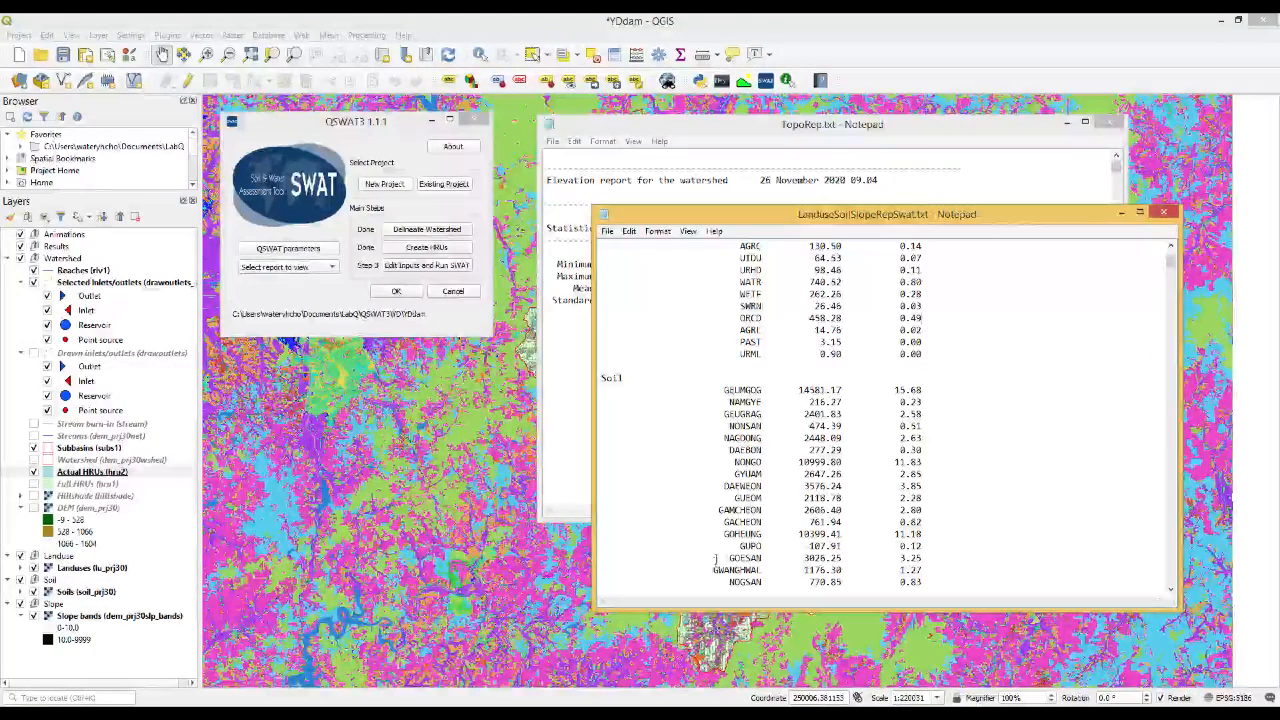
# Minimize both report windows and hide the Landuses, Soils and Slope bands layers to inspect the actual HRUs on the map
pyautogui.click(1120, 213)
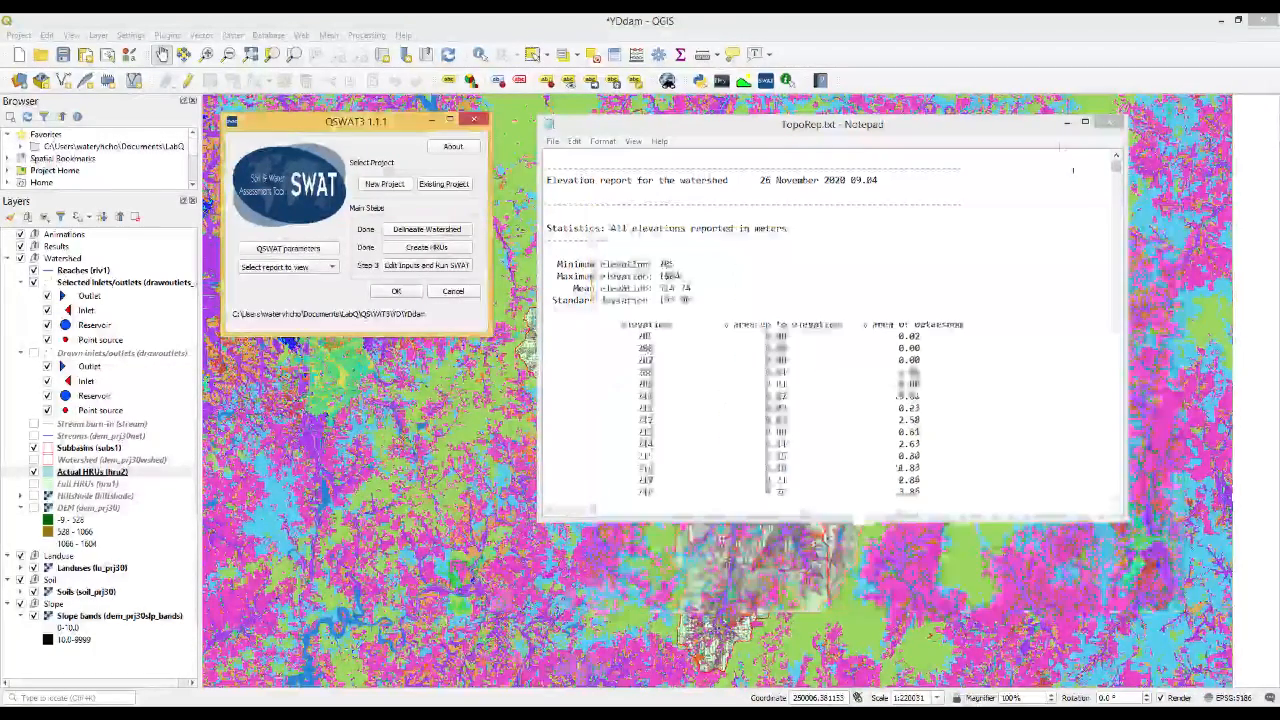
pyautogui.click(1066, 123)
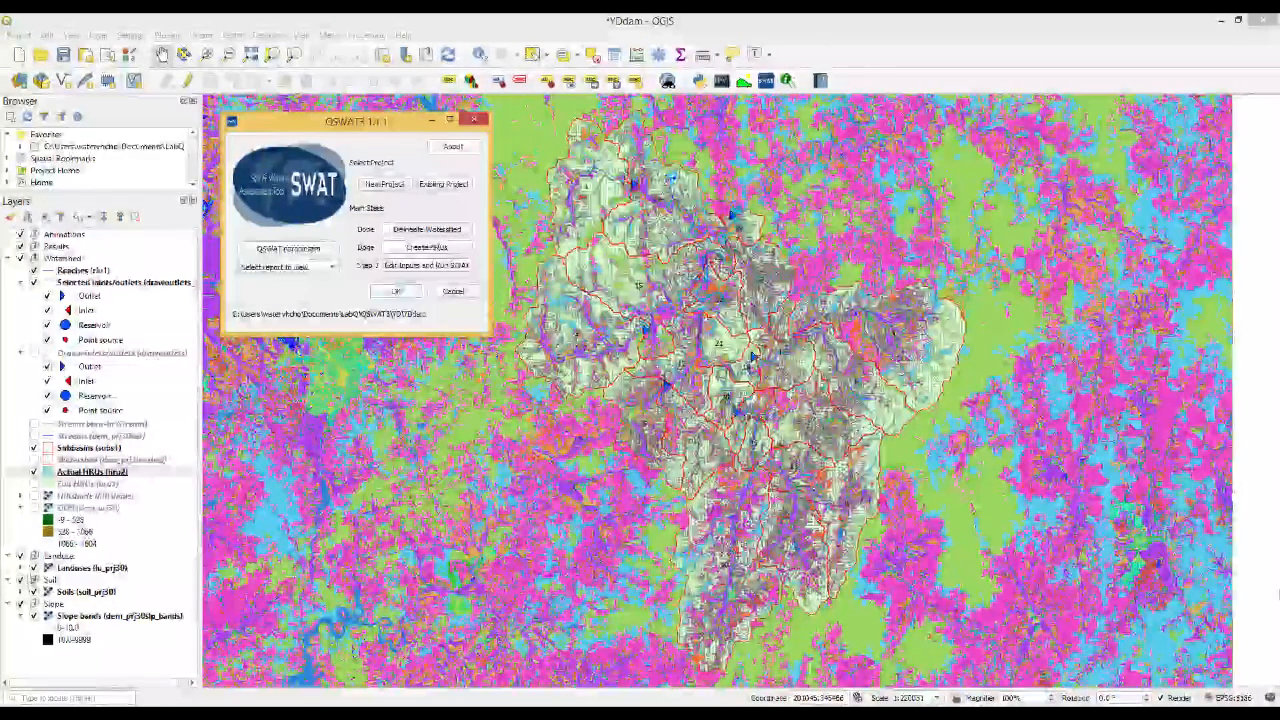
pyautogui.click(34, 567)
pyautogui.click(34, 591)
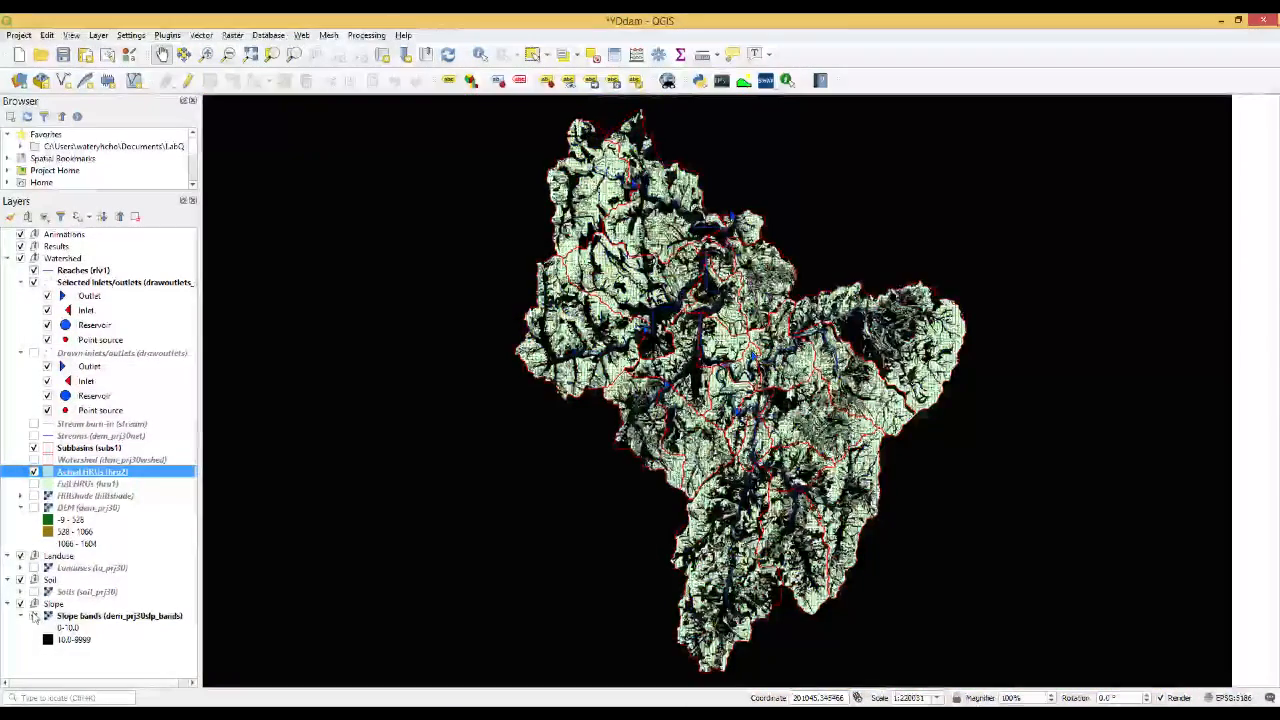
pyautogui.click(34, 615)
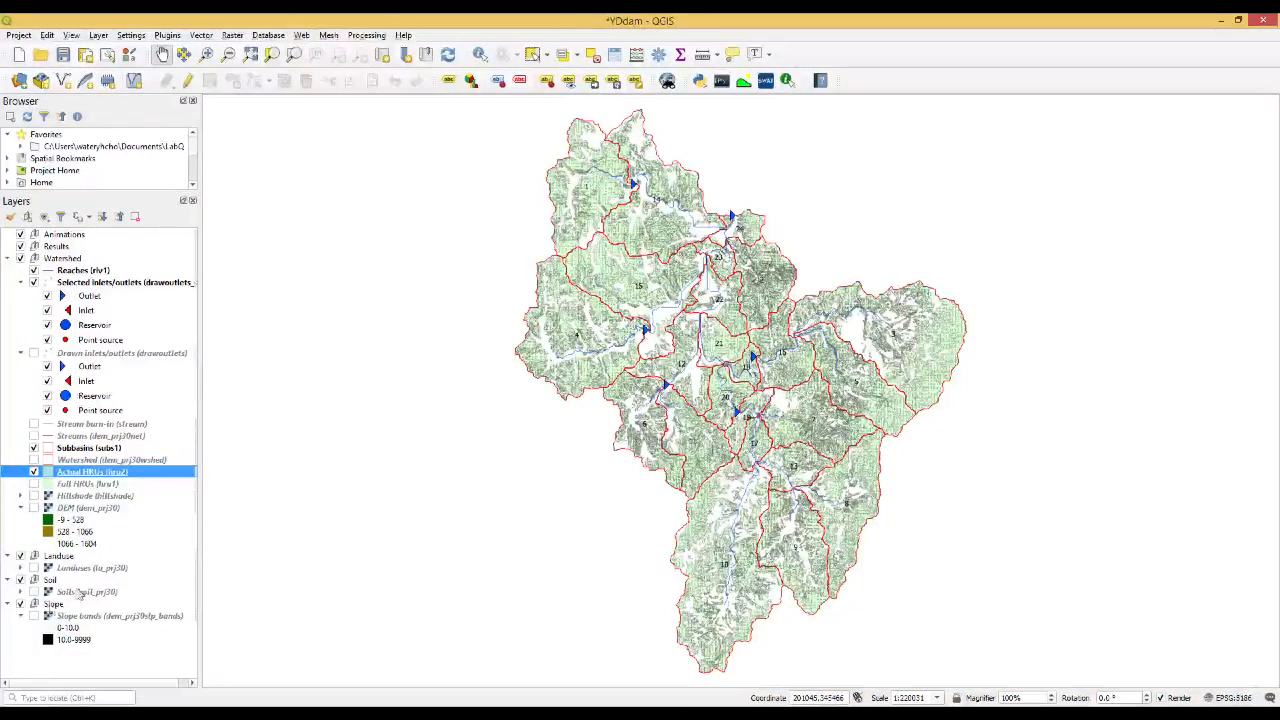
# Show the Landuses, Soils and Slope bands layers again and bring the QSWAT3 dialog back to the front
pyautogui.click(34, 568)
pyautogui.click(34, 592)
pyautogui.click(34, 616)
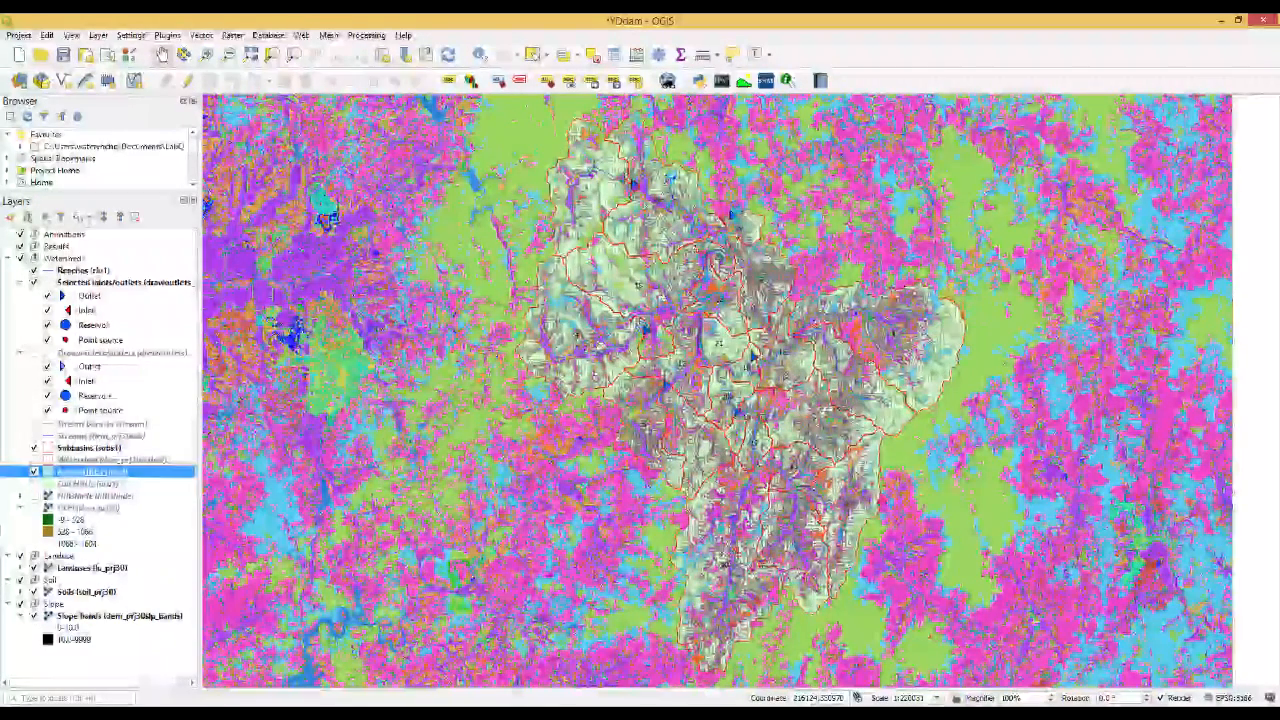
pyautogui.hotkey('alt', 'Tab')
pyautogui.hotkey('alt', 'Tab')
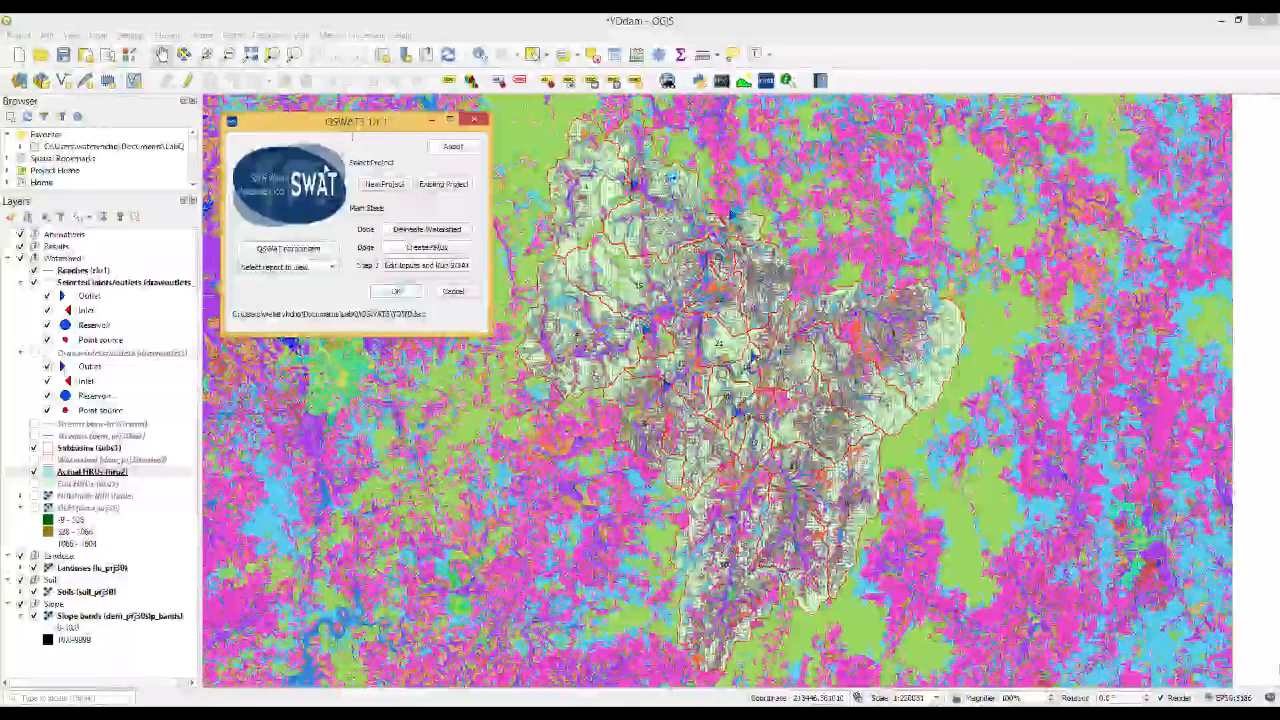
# Open the HRUs report, examine its thresholds, area distributions and the HRU lists from the first to the last subbasin, and close it
pyautogui.click(298, 270)
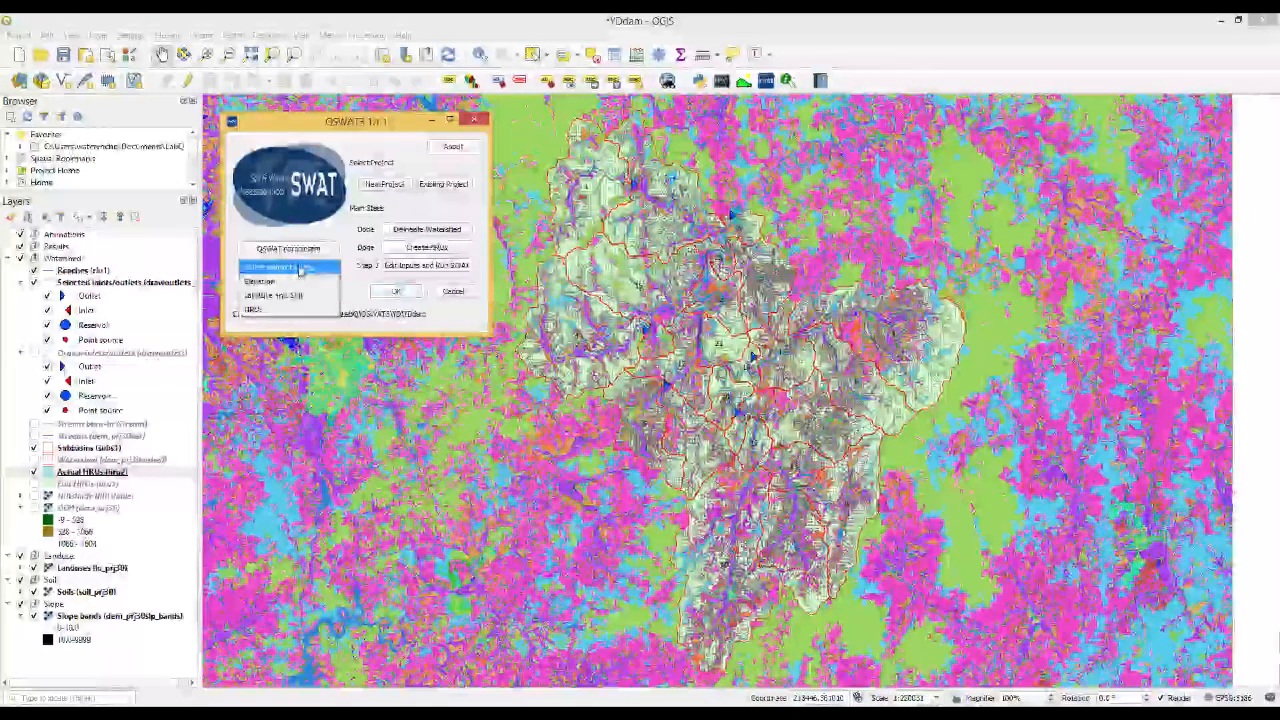
pyautogui.click(265, 312)
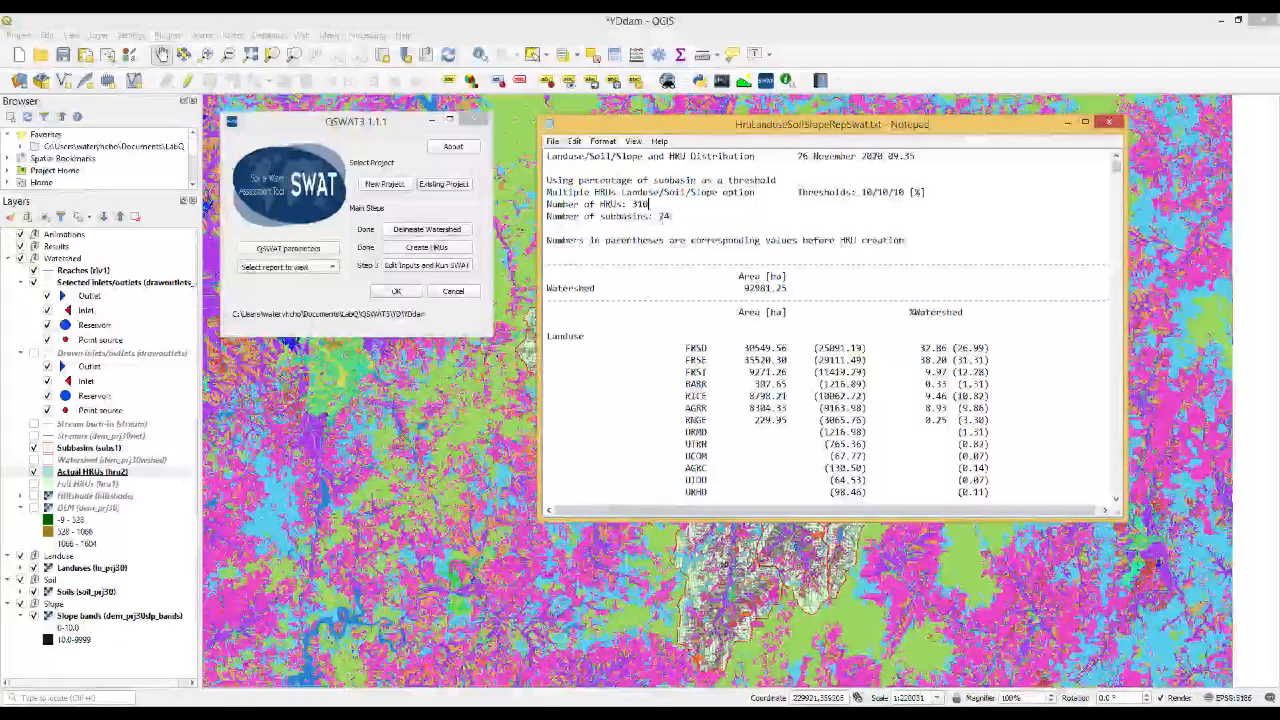
pyautogui.click(668, 217)
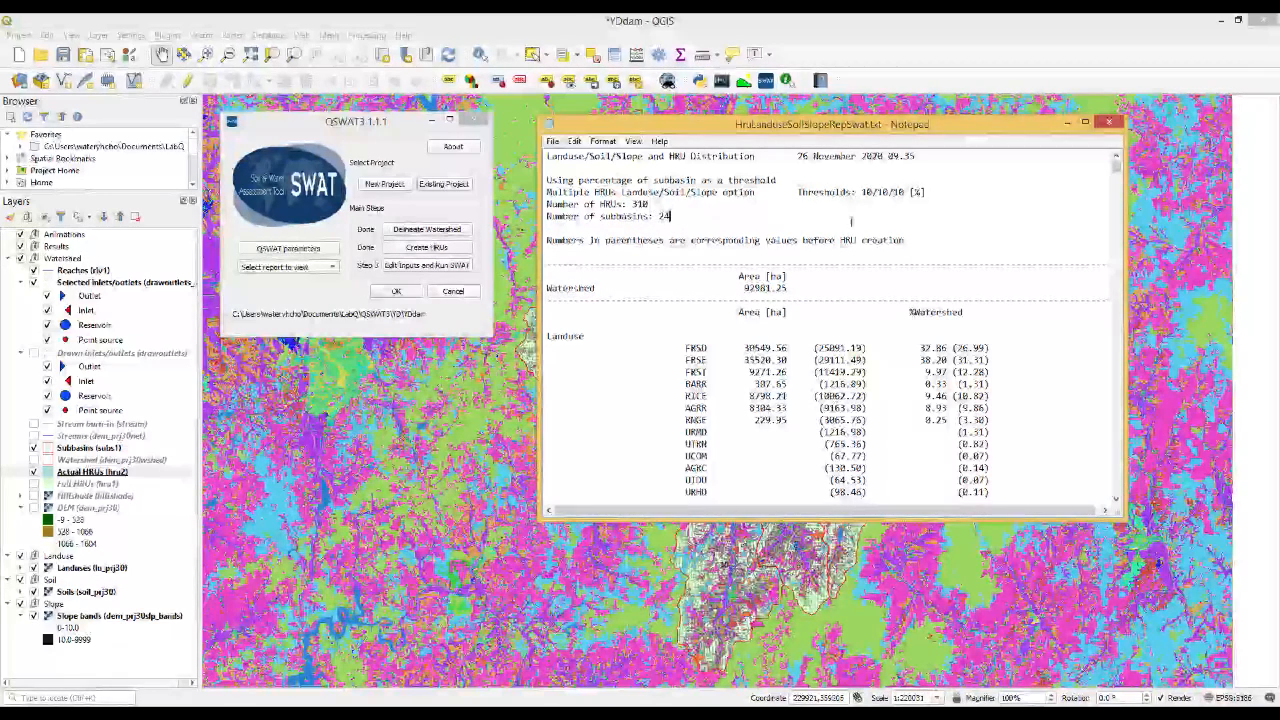
pyautogui.moveTo(1117, 167); pyautogui.dragTo(1122, 200)
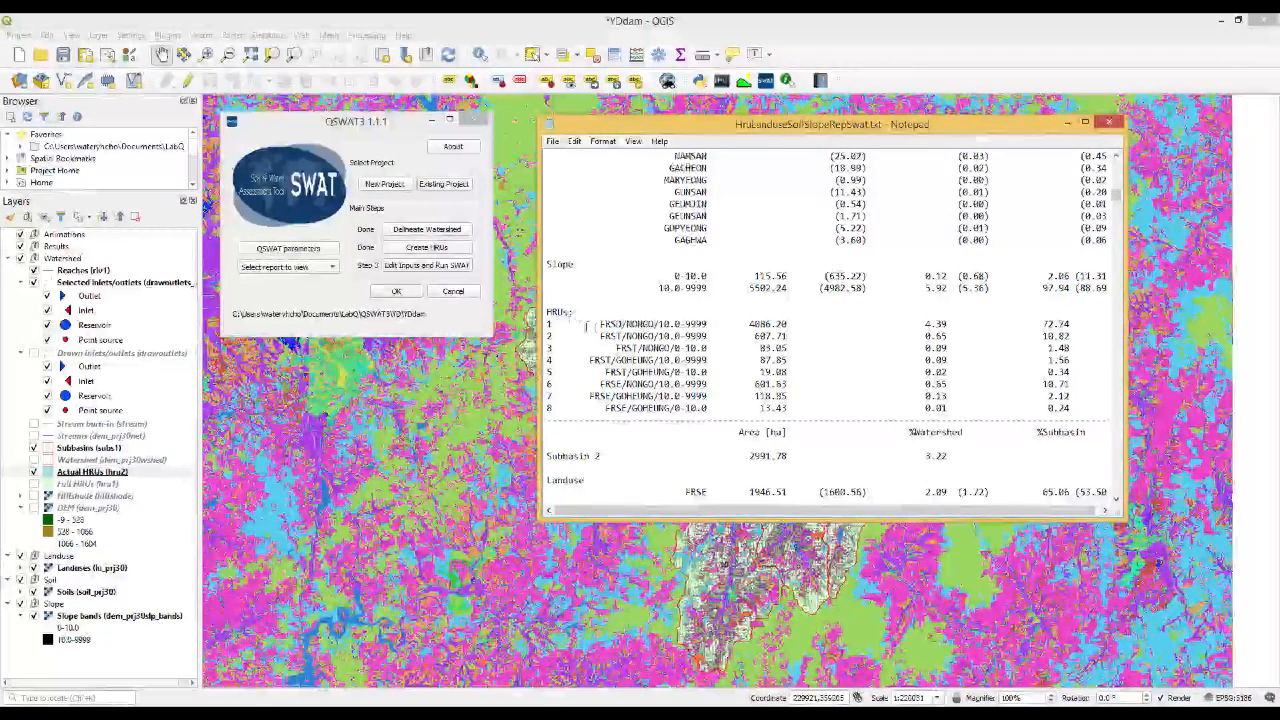
pyautogui.moveTo(546, 310); pyautogui.dragTo(1087, 405)
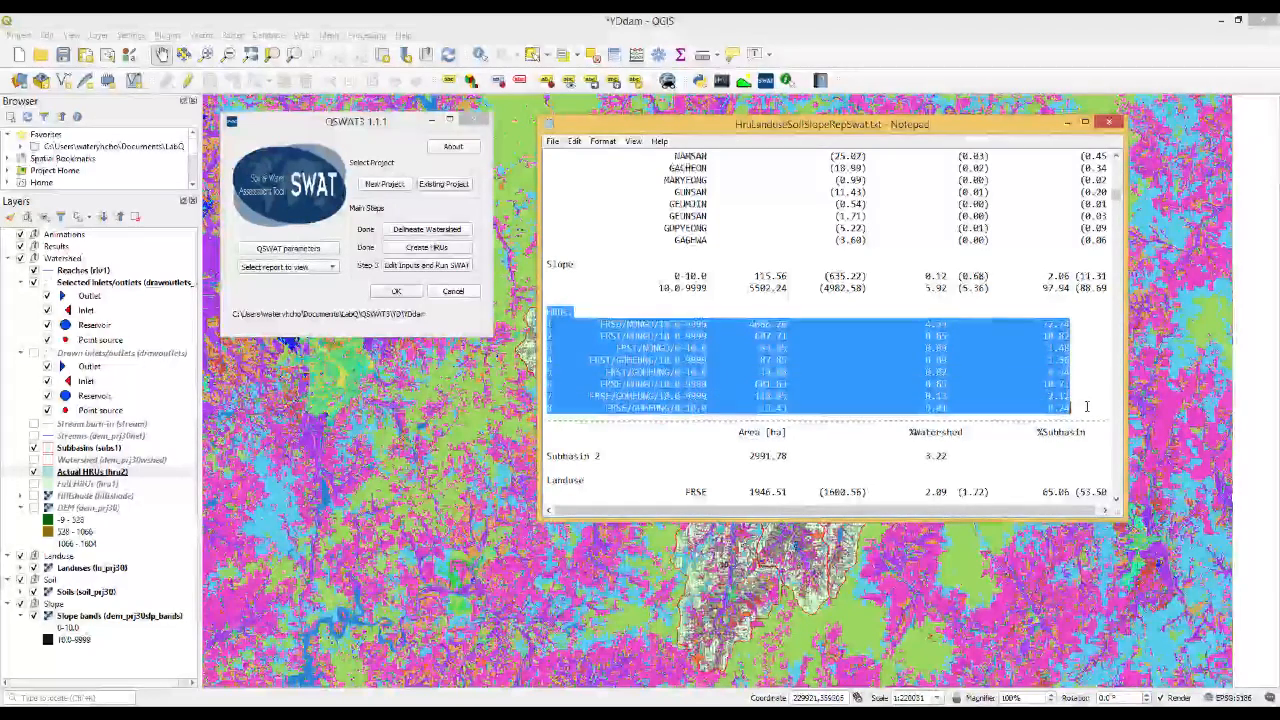
pyautogui.click(1086, 406)
pyautogui.scroll(-2, 590, 340)
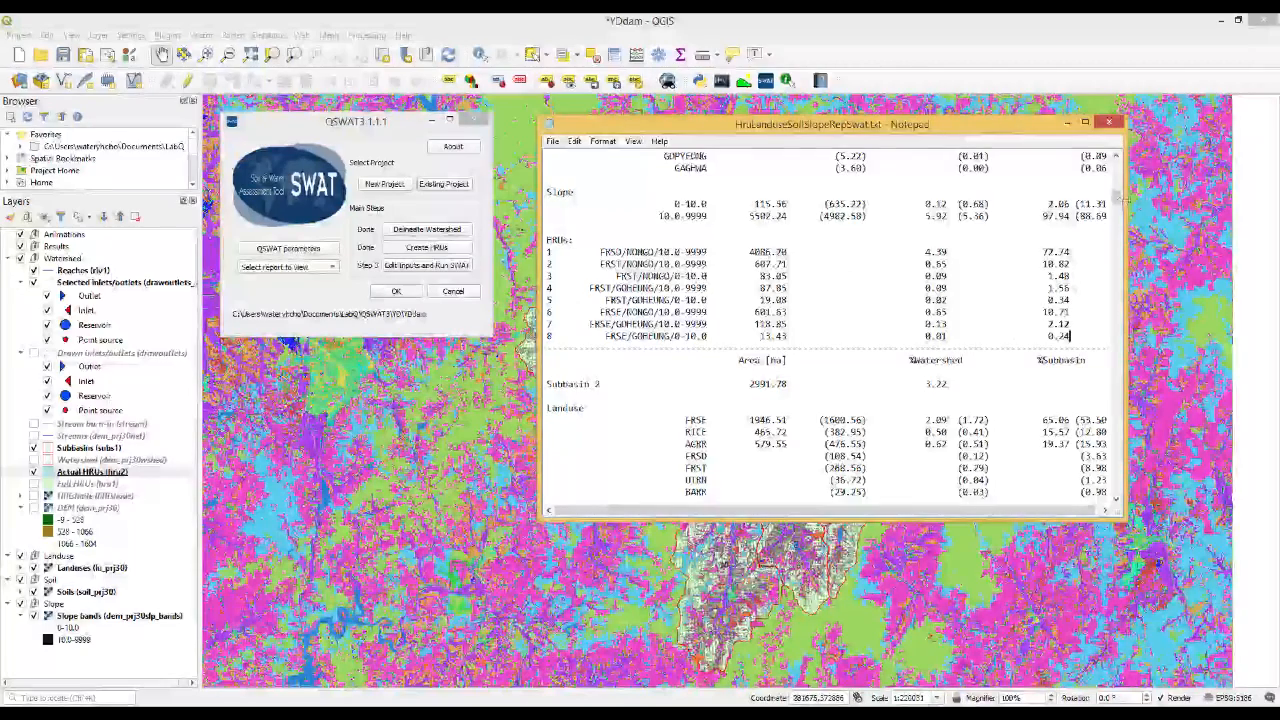
pyautogui.moveTo(1118, 202); pyautogui.dragTo(1113, 493)
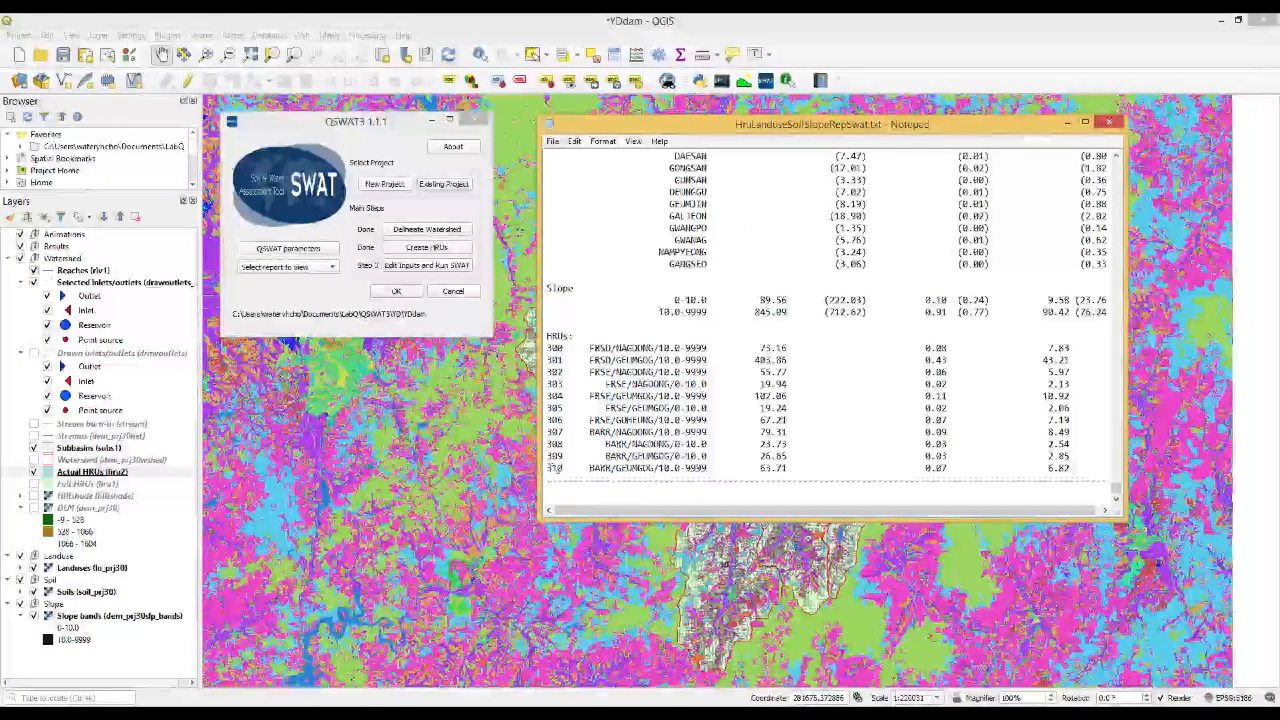
pyautogui.moveTo(1117, 490); pyautogui.dragTo(1104, 165)
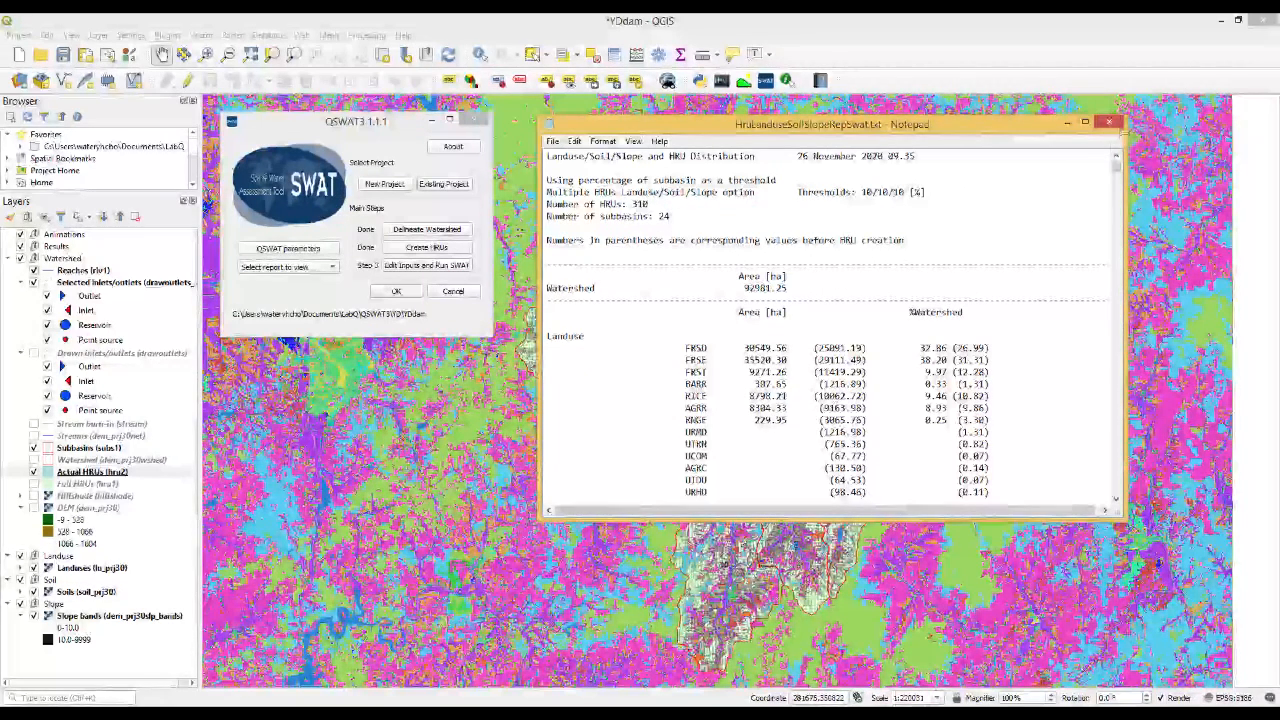
pyautogui.click(1110, 123)
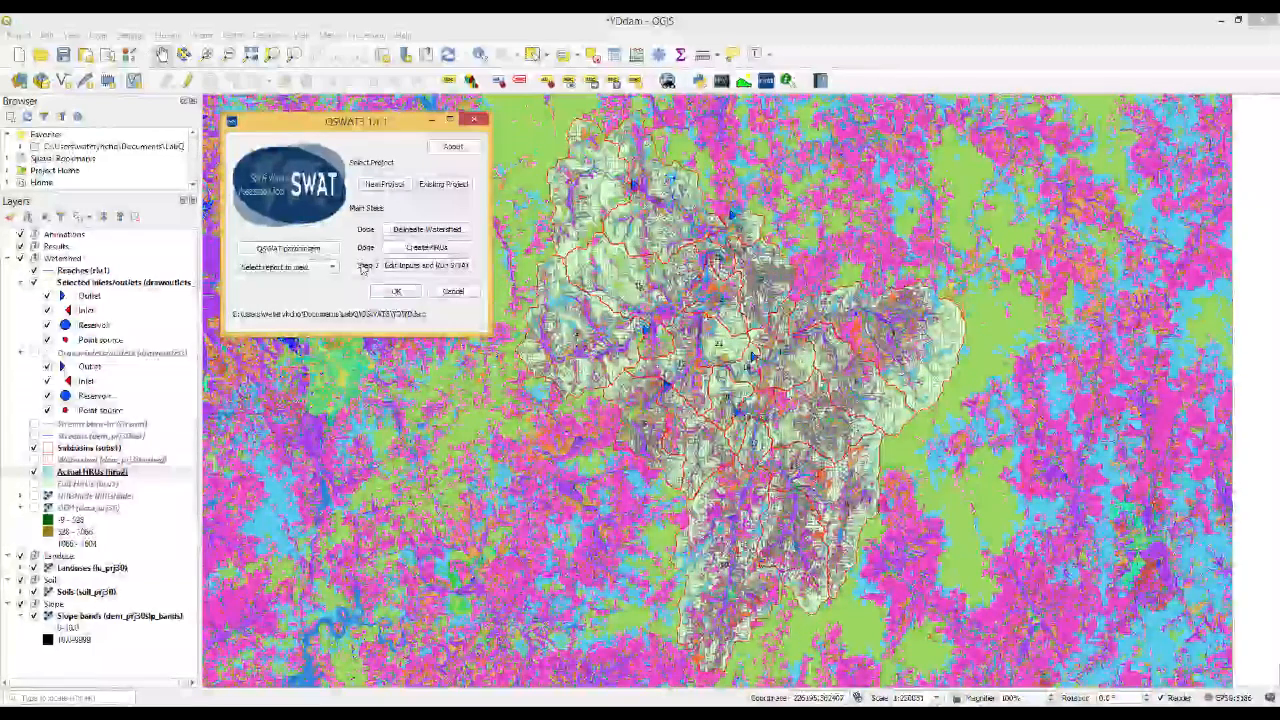
# Save the YDdam project, overwriting the changed project file on disk
pyautogui.click(323, 18)
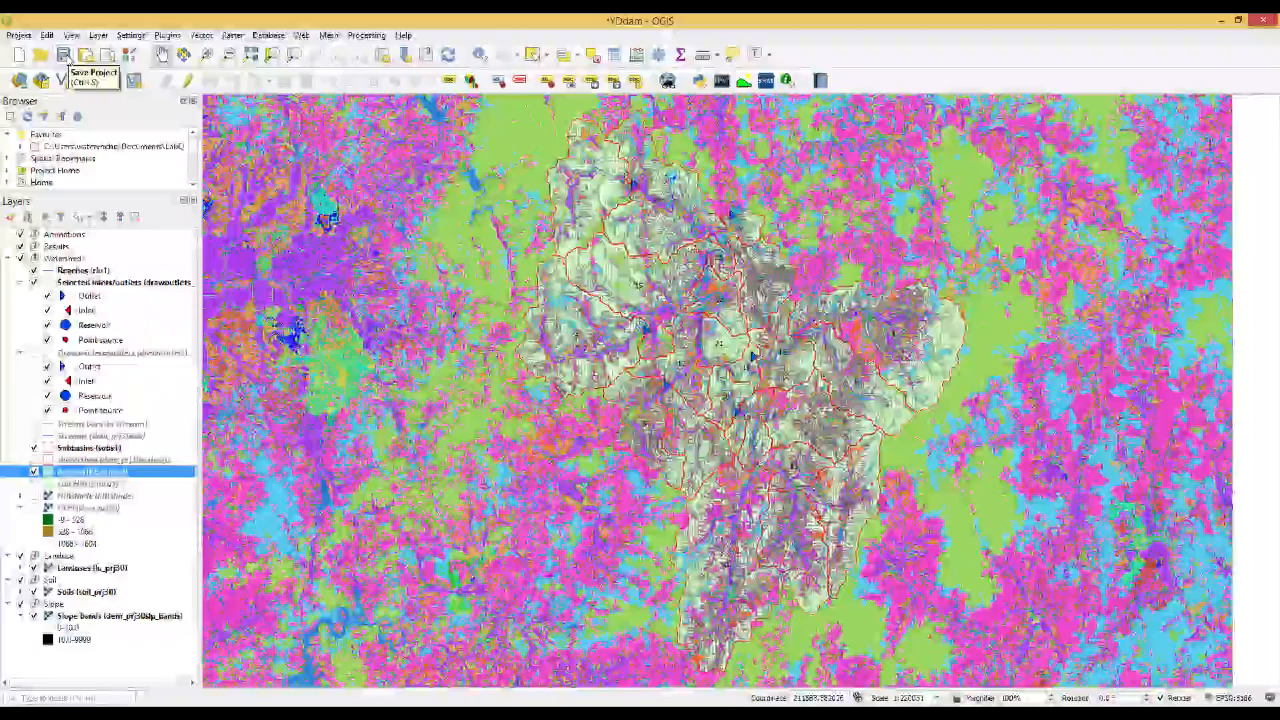
pyautogui.click(64, 54)
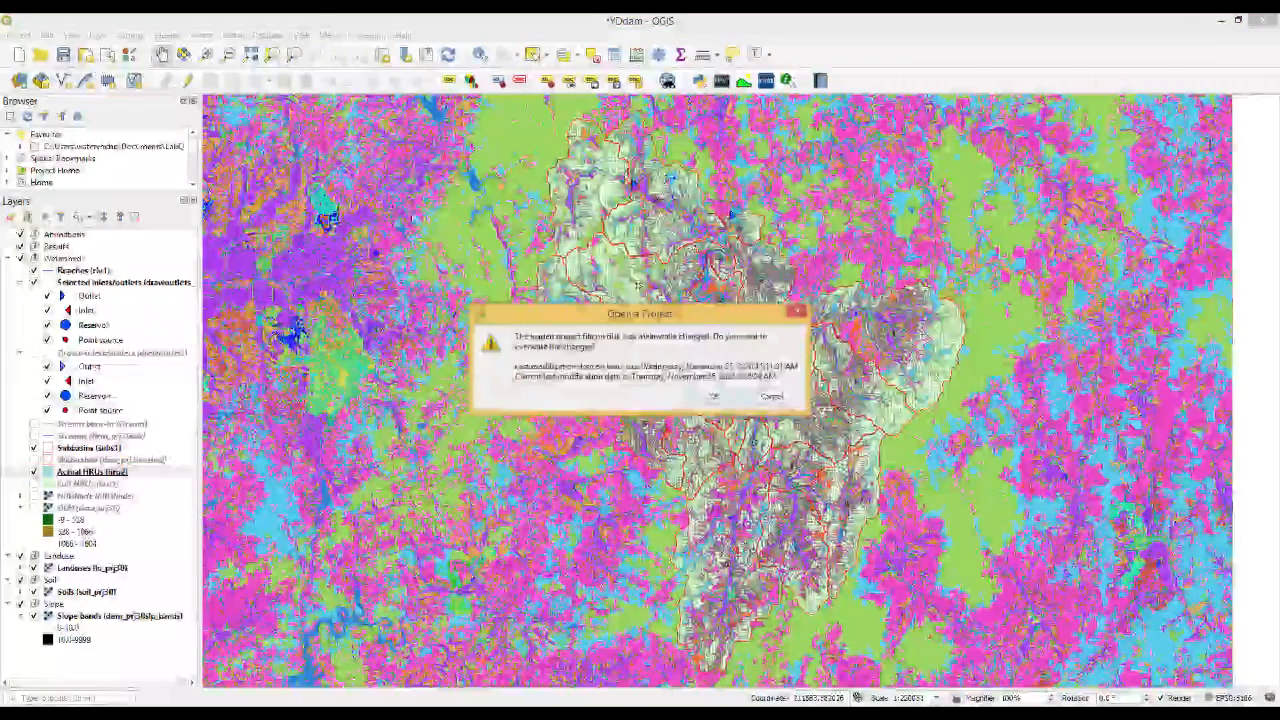
pyautogui.click(713, 398)
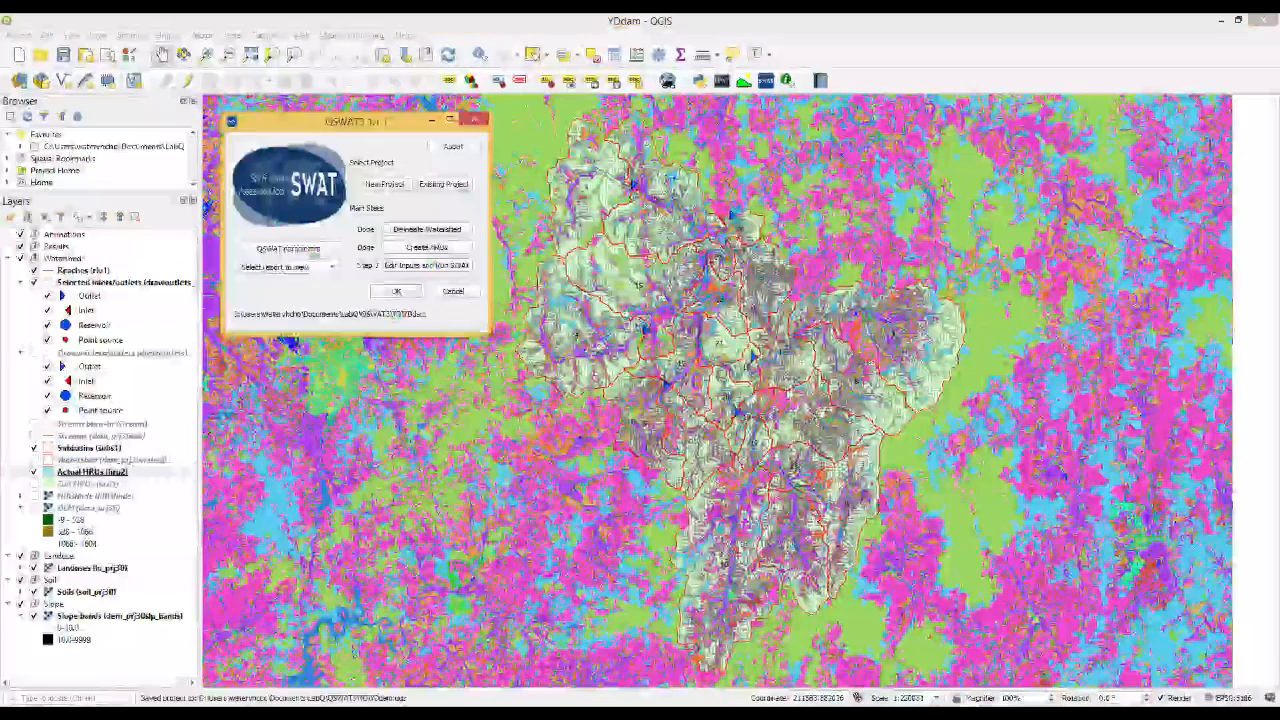